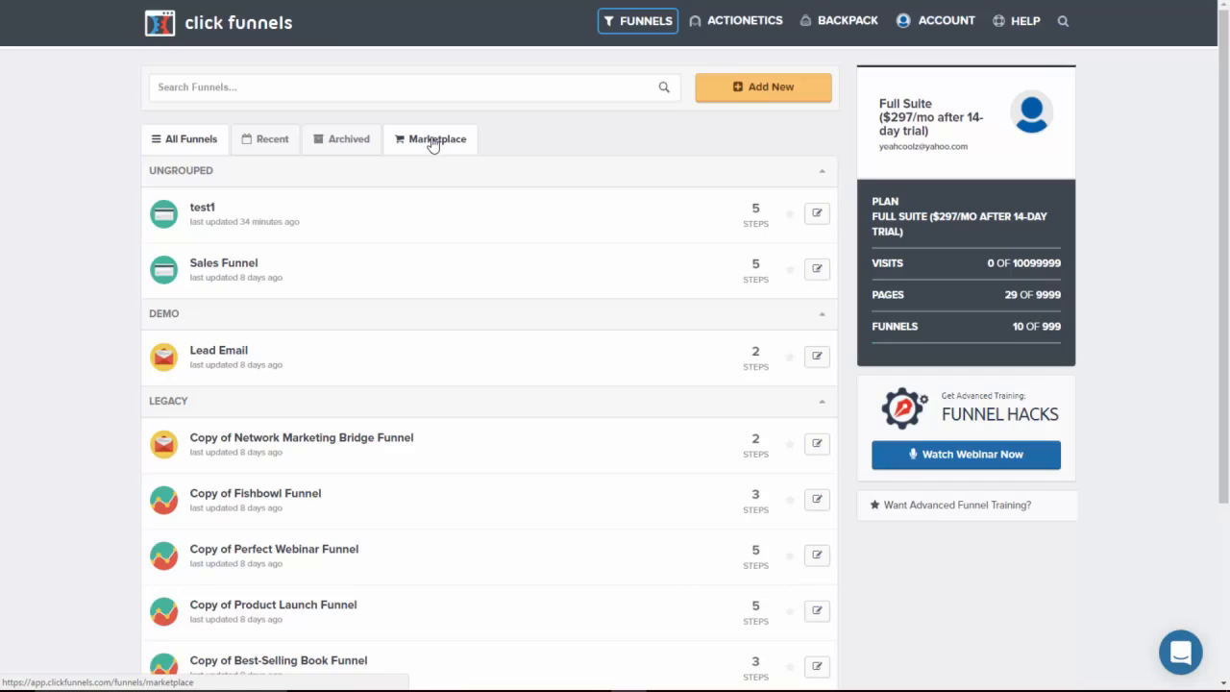
- Start adding a new funnel, view the build form of the Collect Emails goal, and return to the goal choice
{"action": "left_click", "coordinate": [764, 87]}
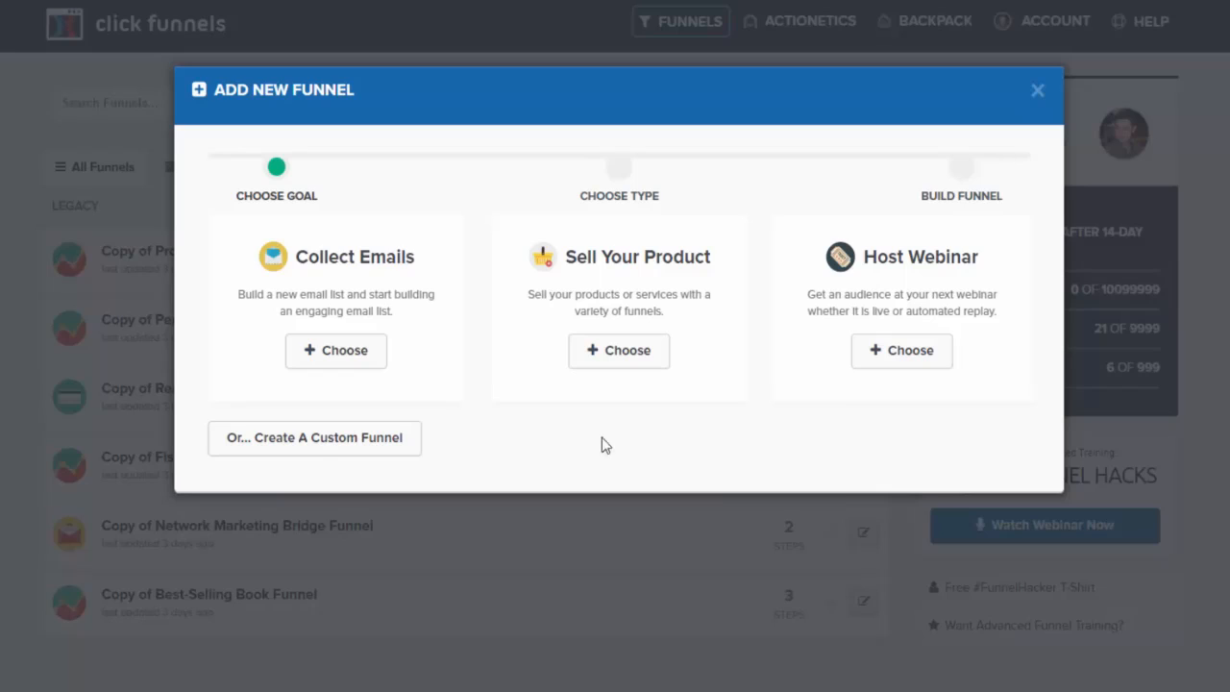
{"action": "left_click", "coordinate": [343, 353]}
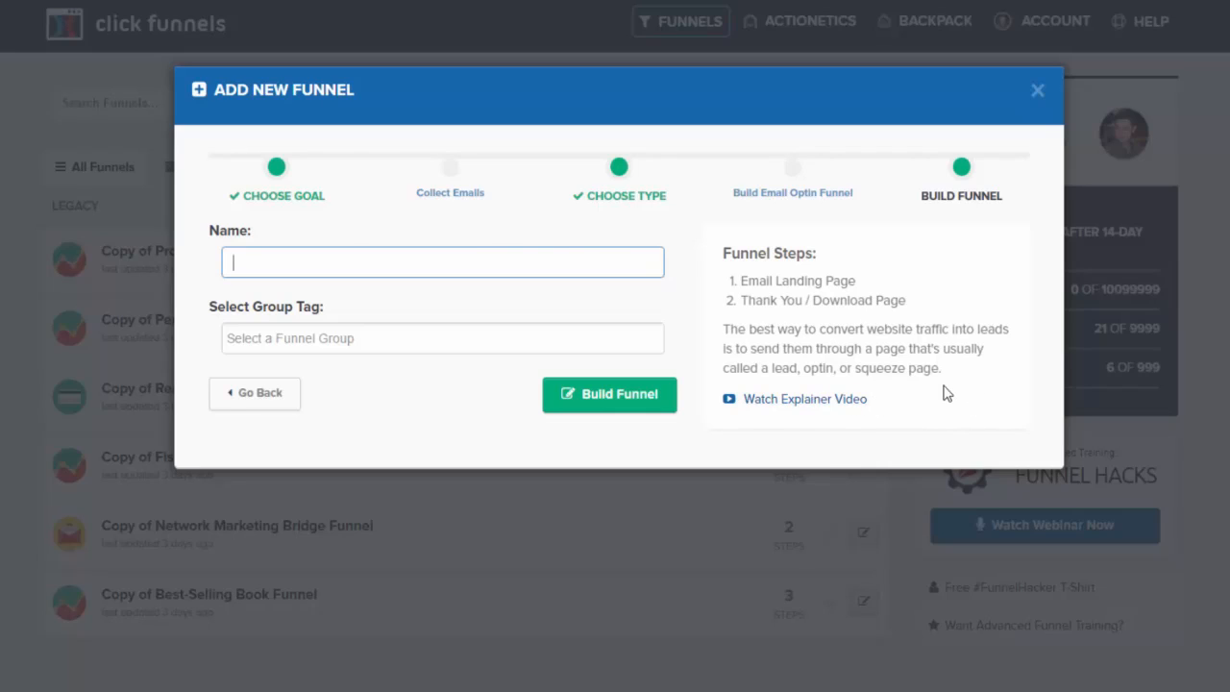
{"action": "left_click", "coordinate": [275, 394]}
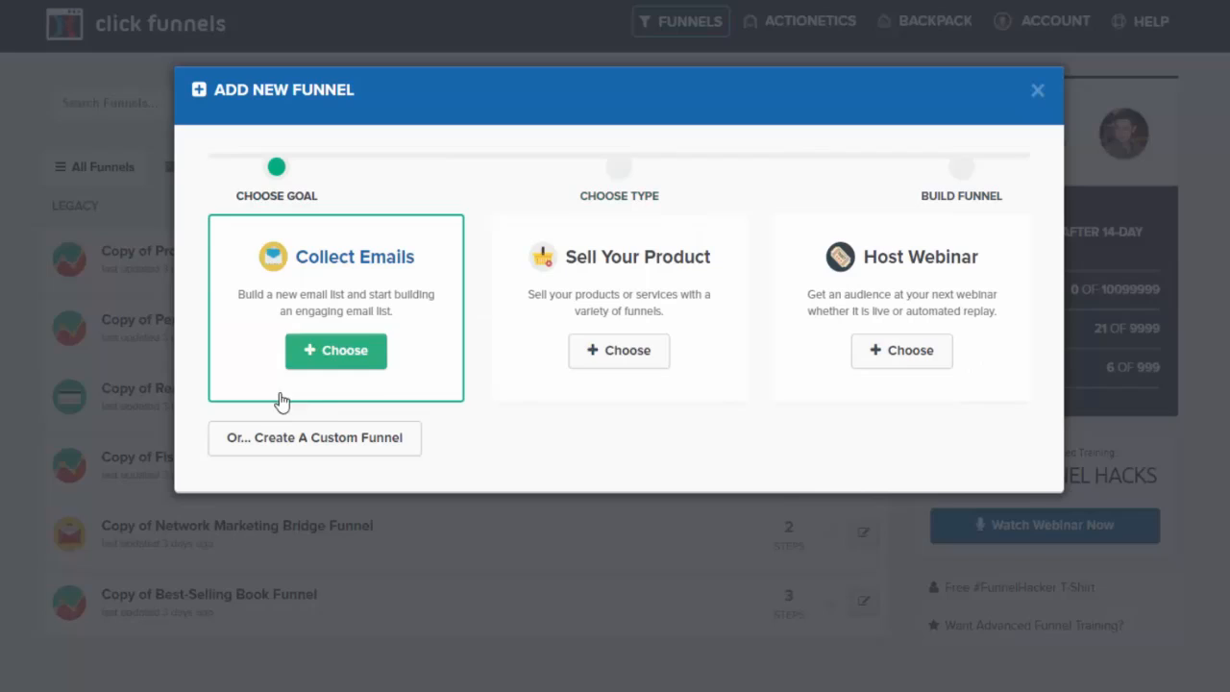
- Look through the Sales Funnel, Product Launch and Membership types under the Sell Your Product goal, and return to the goal choice
{"action": "left_click", "coordinate": [625, 347]}
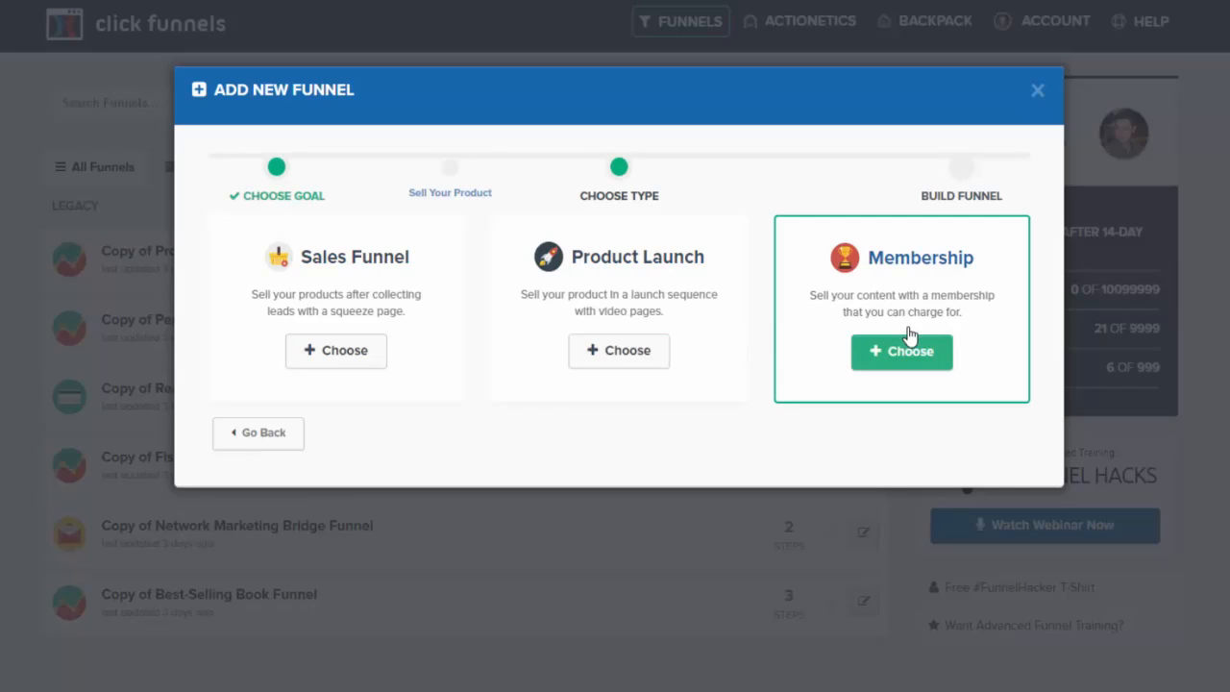
{"action": "left_click", "coordinate": [374, 354]}
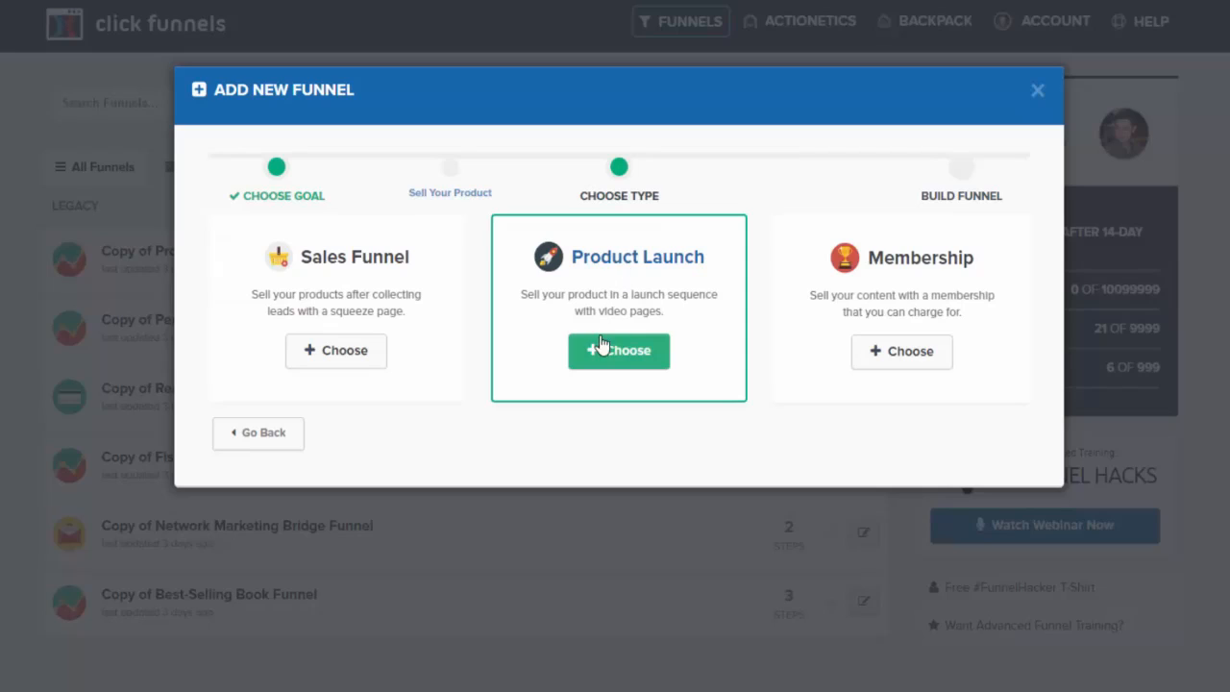
{"action": "left_click", "coordinate": [615, 350]}
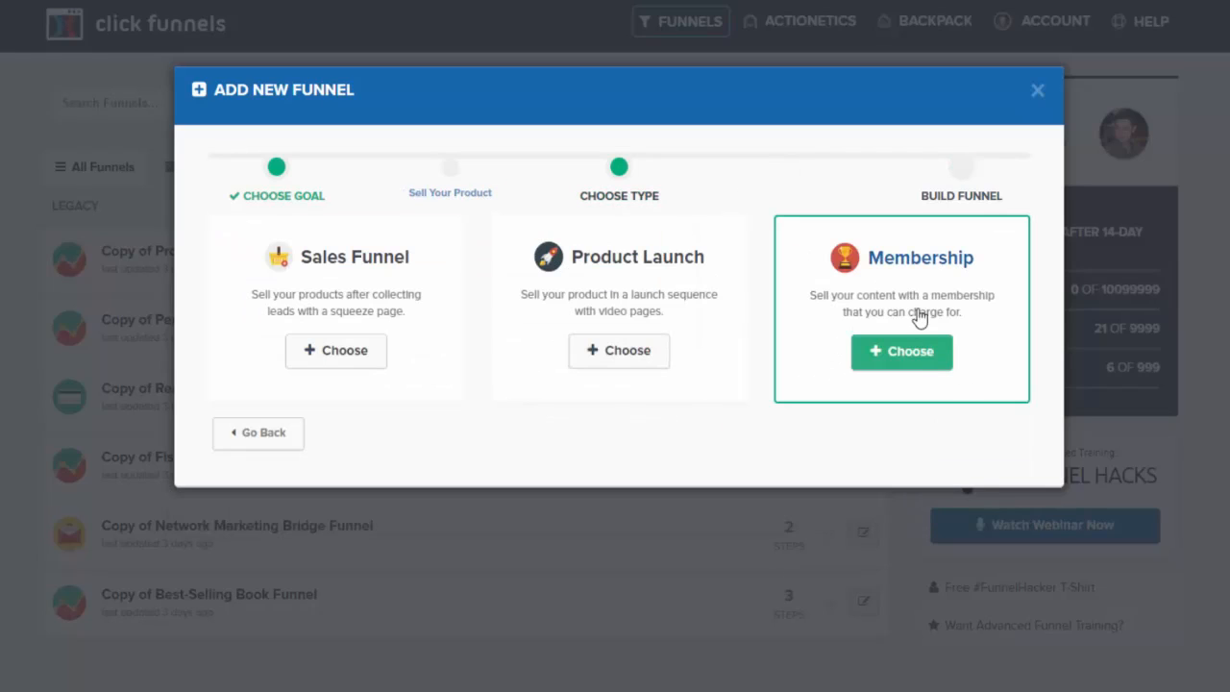
{"action": "left_click", "coordinate": [907, 353]}
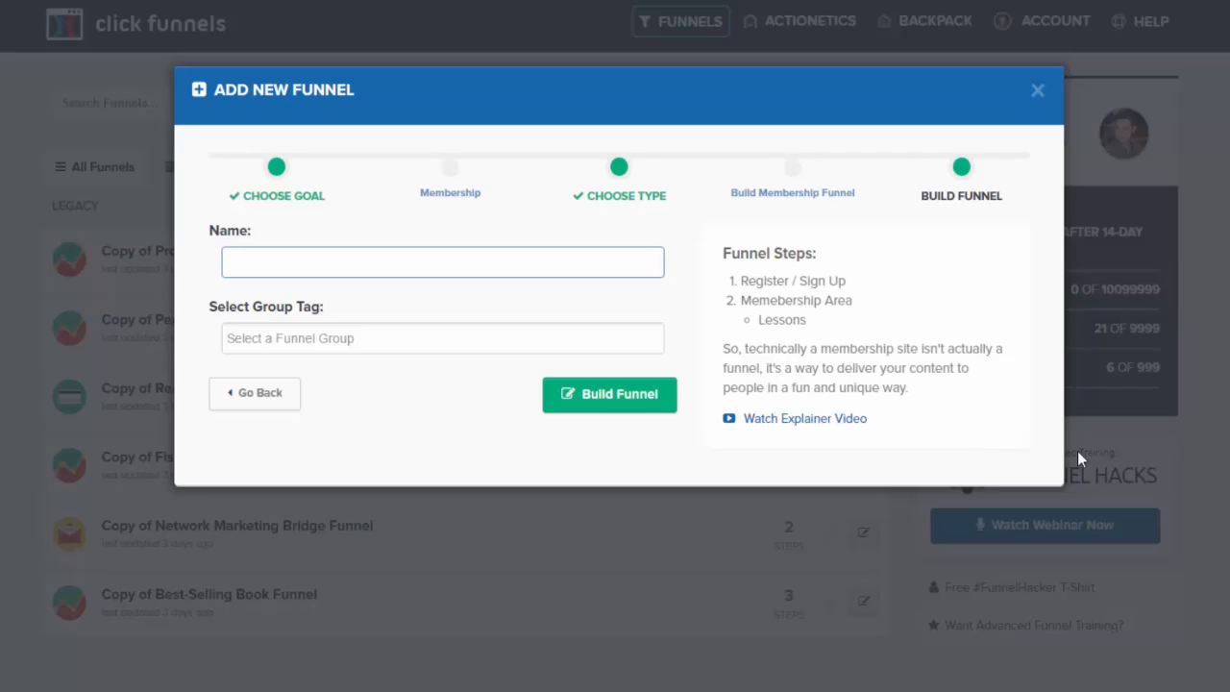
{"action": "left_click", "coordinate": [269, 392]}
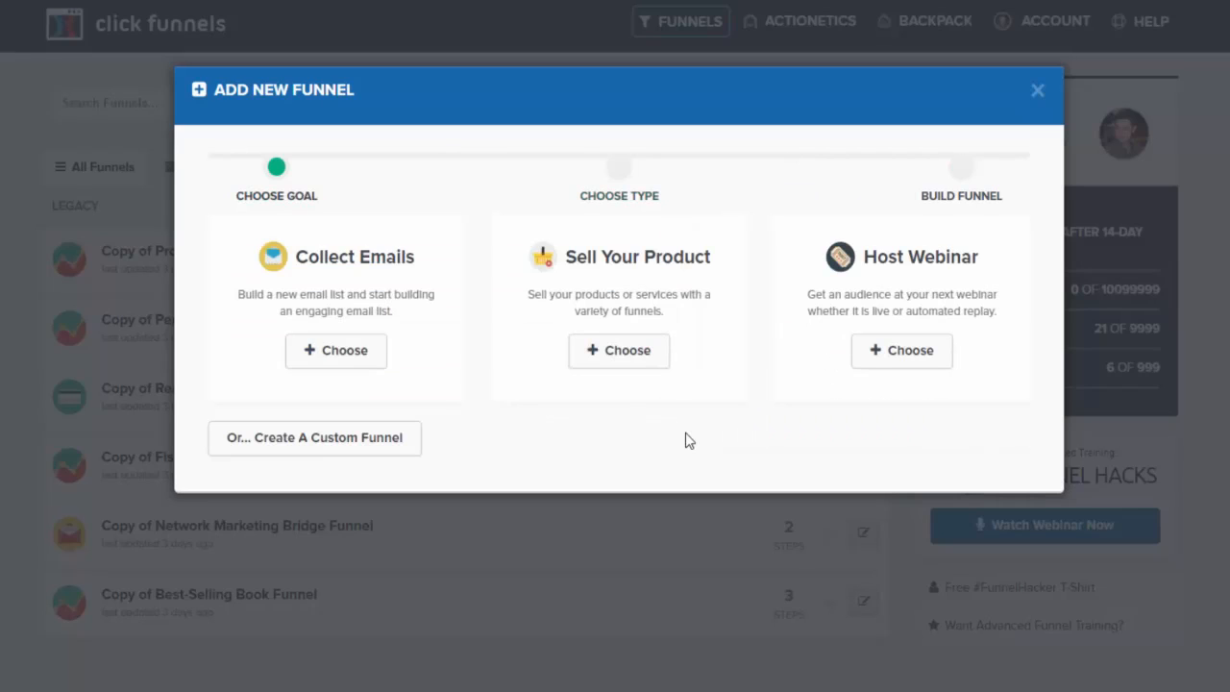
- Look through the Live Webinar and Webinar Replay types under the Host Webinar goal
{"action": "left_click", "coordinate": [903, 358]}
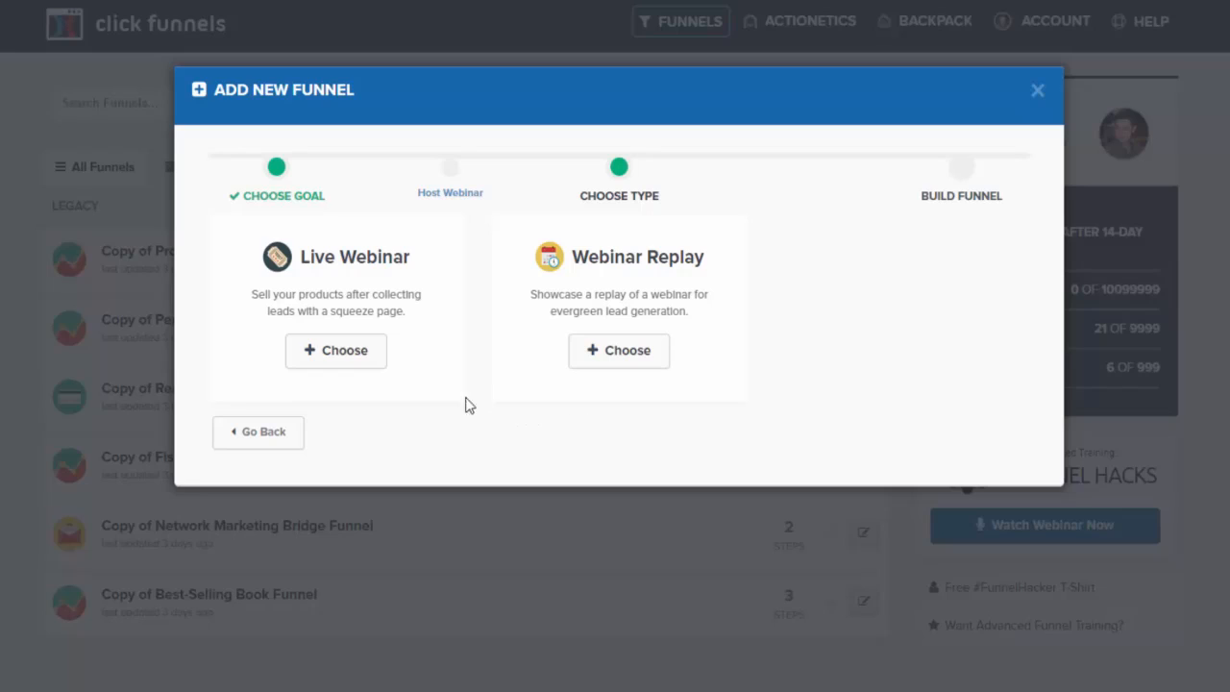
{"action": "left_click", "coordinate": [338, 351]}
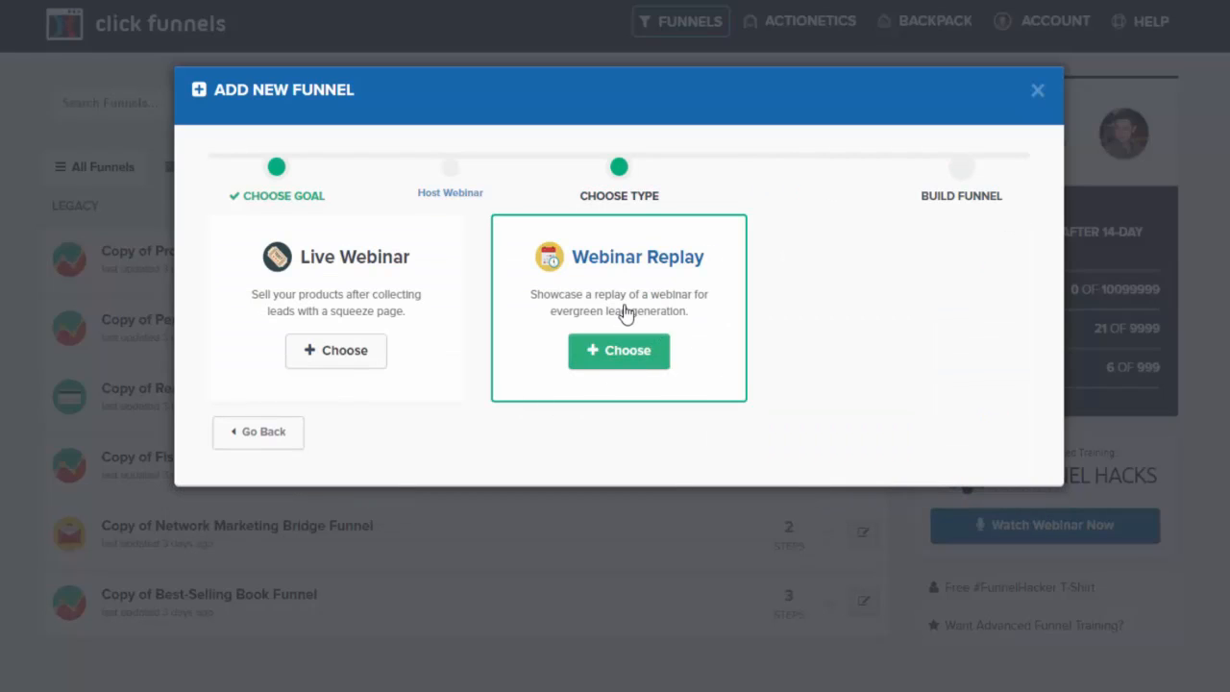
{"action": "left_click", "coordinate": [620, 348]}
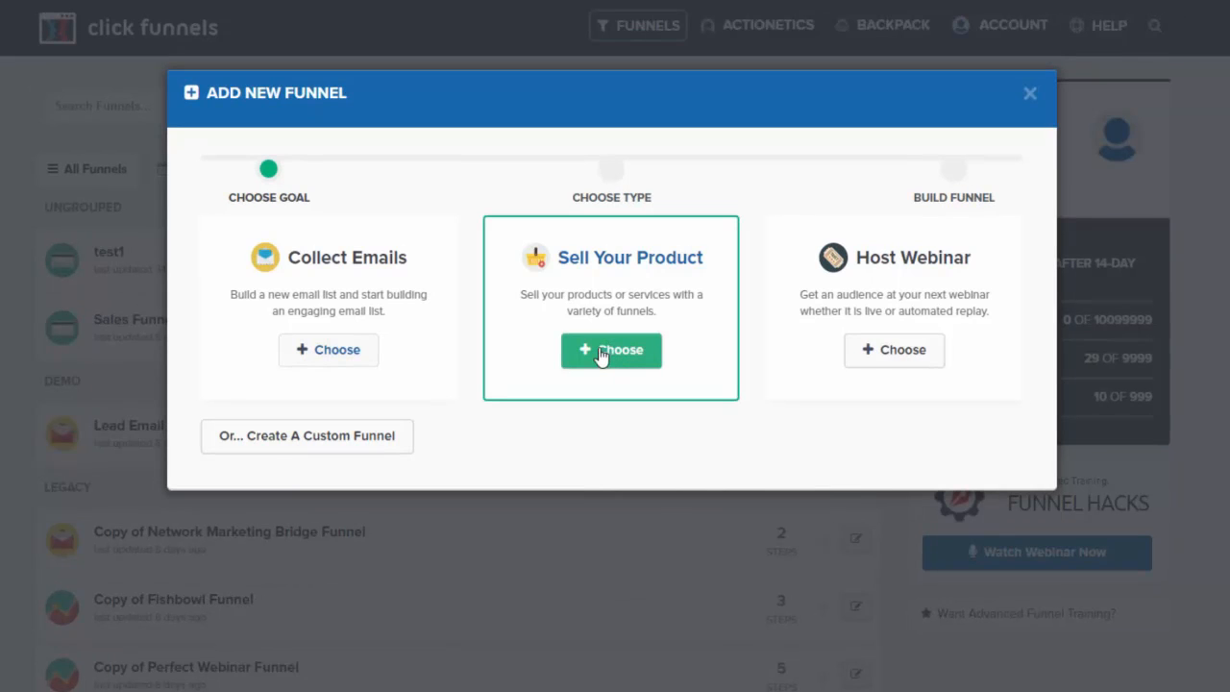
- Build a Sales Funnel for selling a product, named Test2 and with the group tag Legacy
{"action": "left_click", "coordinate": [600, 352]}
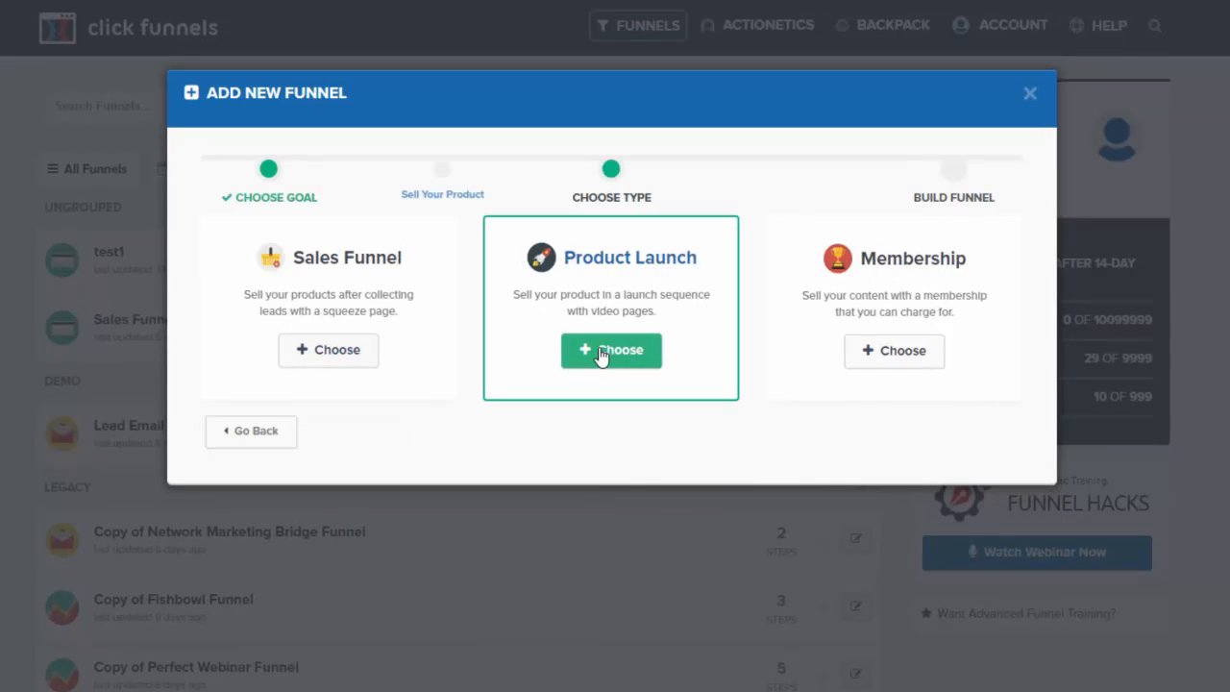
{"action": "left_click", "coordinate": [333, 356]}
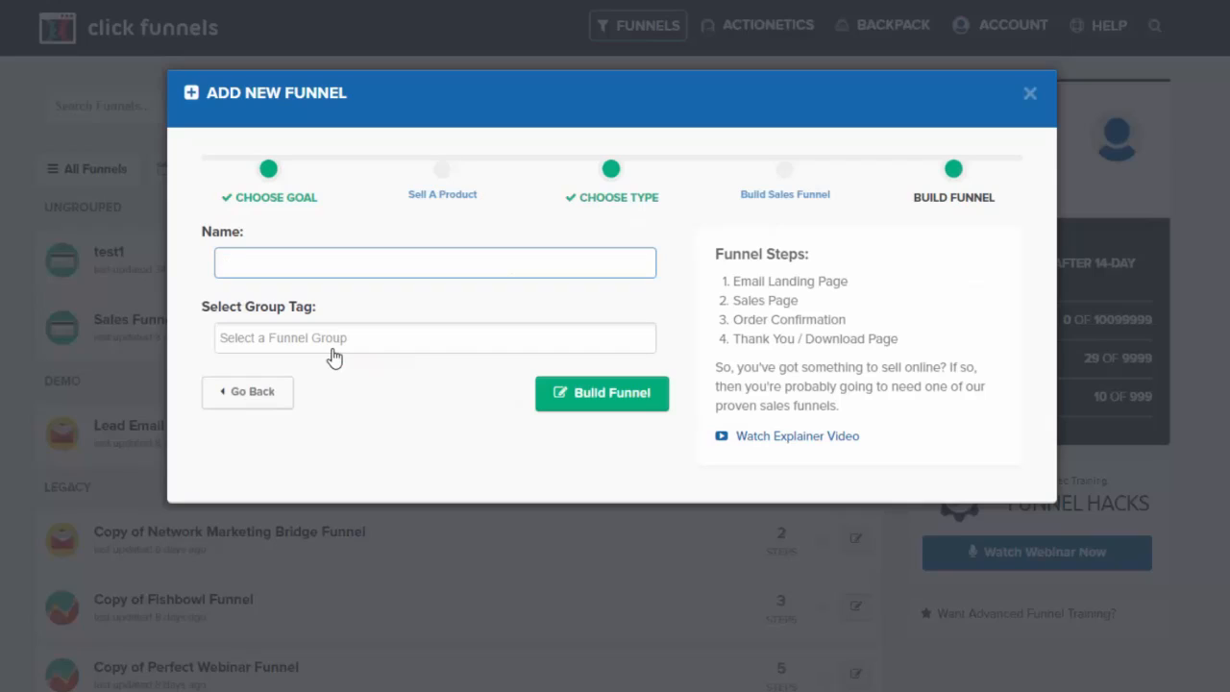
{"action": "type", "text": "Test2"}
{"action": "left_click", "coordinate": [333, 346]}
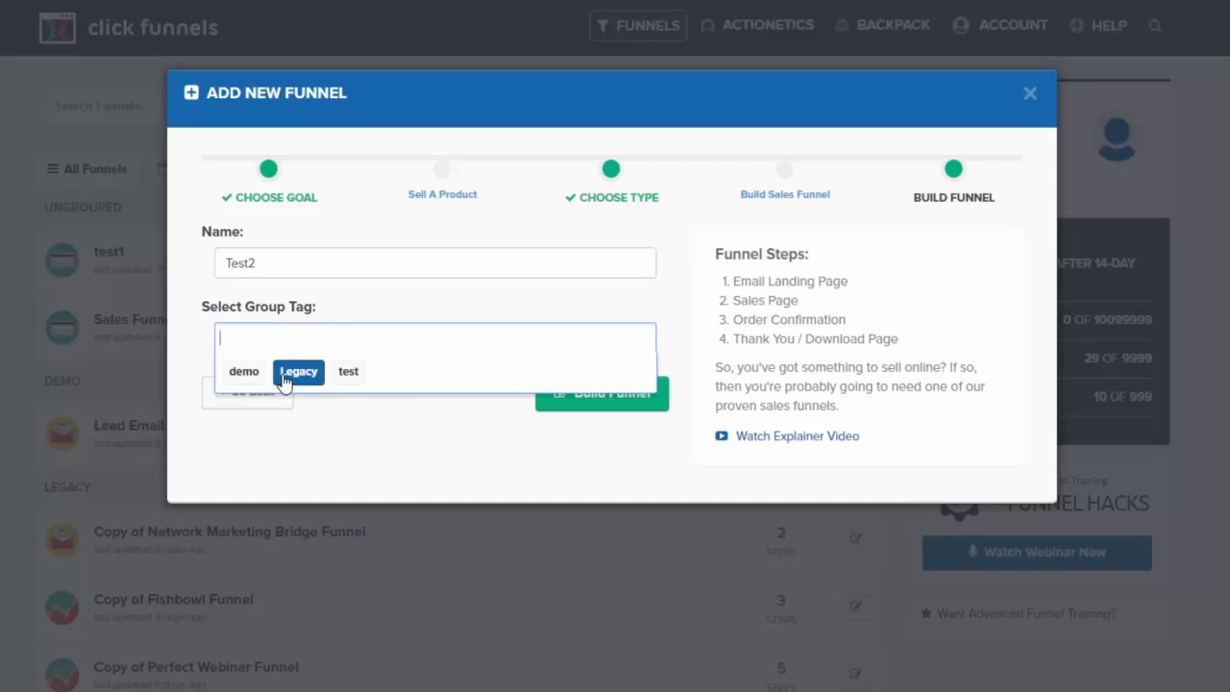
{"action": "left_click", "coordinate": [296, 375]}
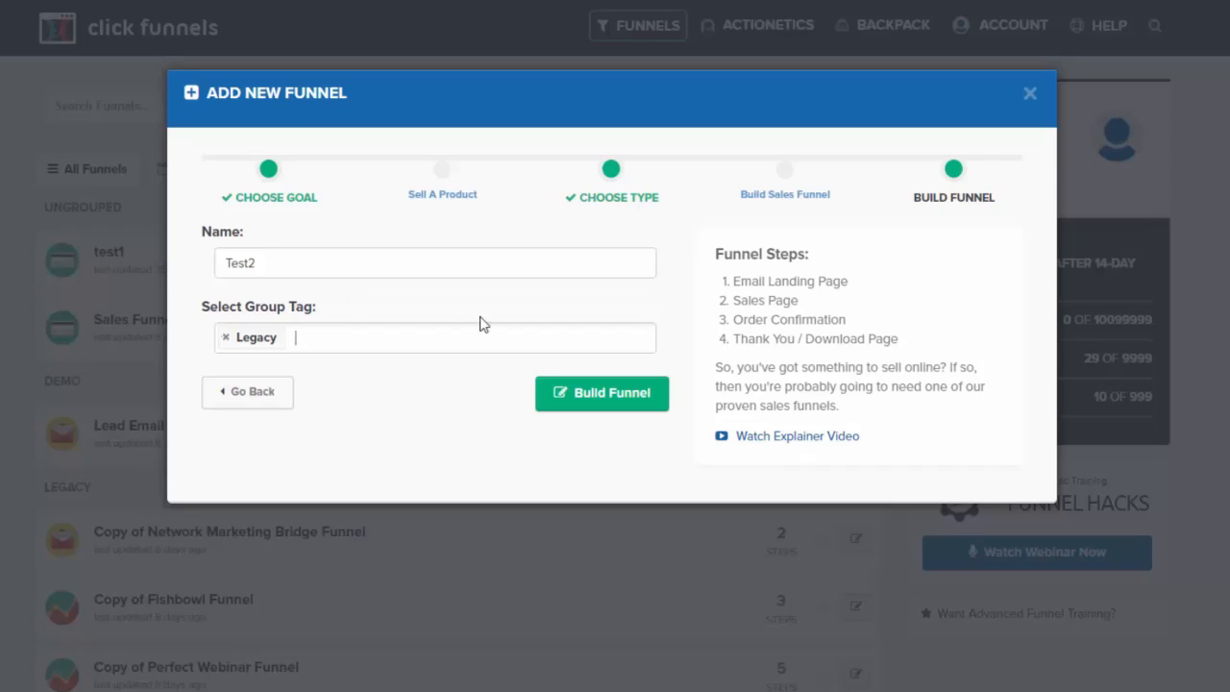
{"action": "left_click", "coordinate": [609, 403]}
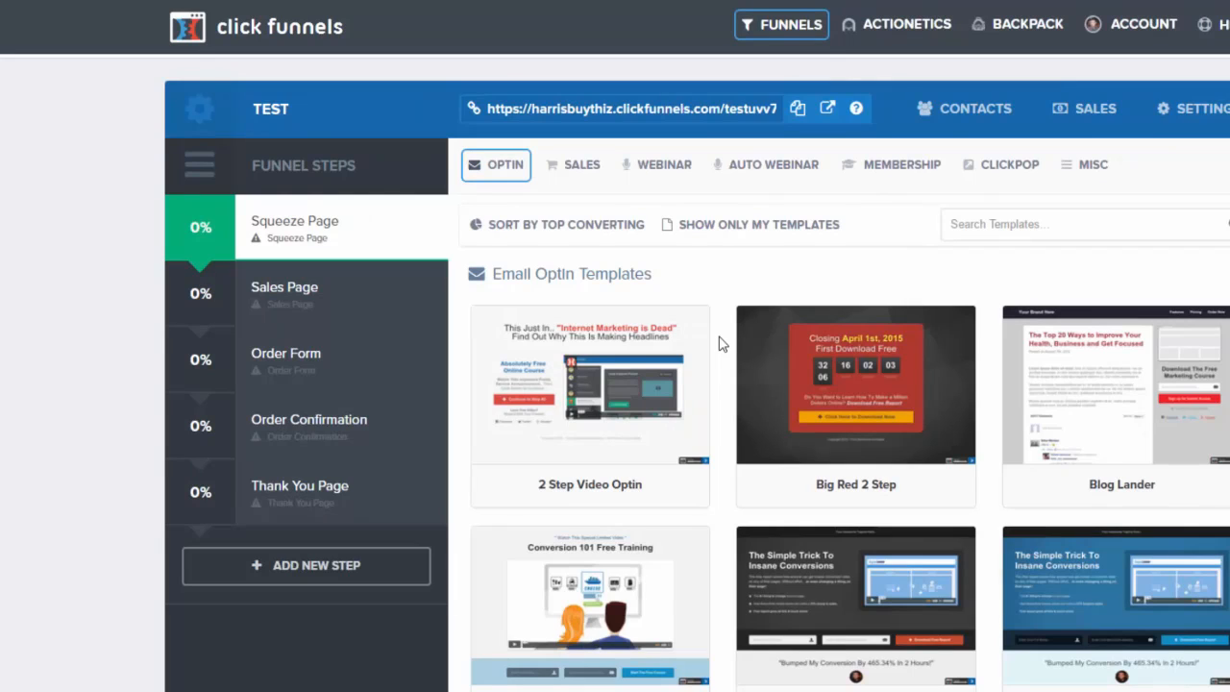
- Add a new funnel step named "test" to the funnel, without choosing a domain or path
{"action": "mouse_move", "coordinate": [397, 230]}
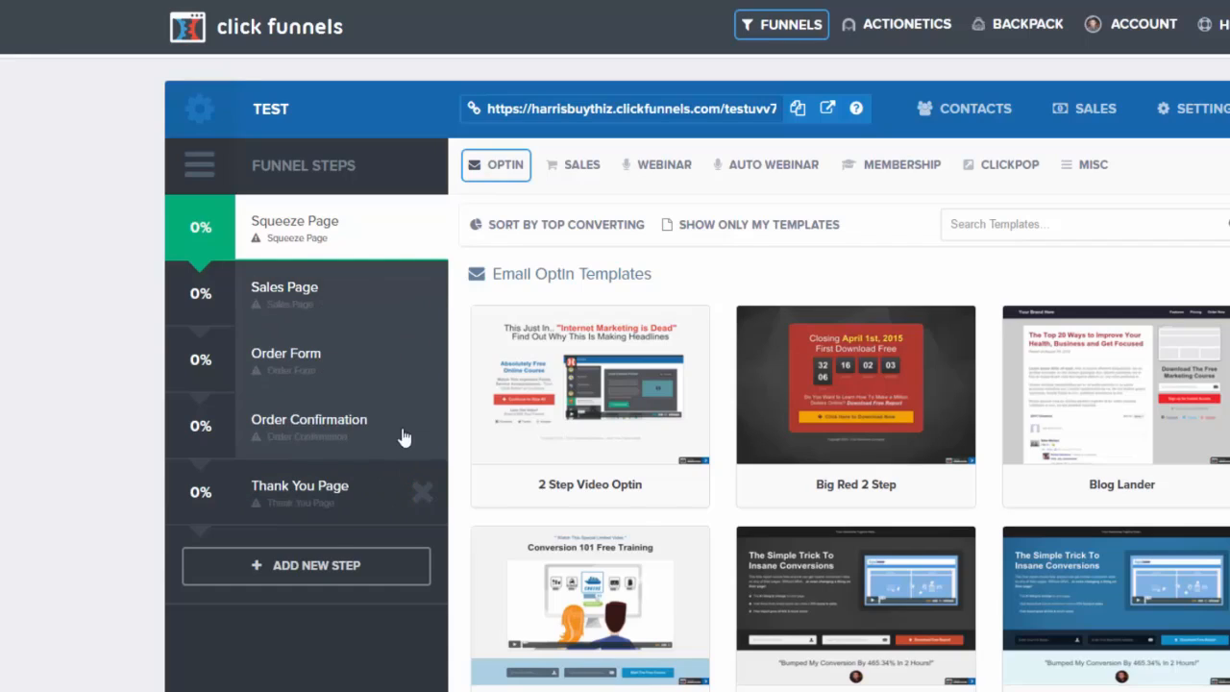
{"action": "left_click", "coordinate": [317, 567]}
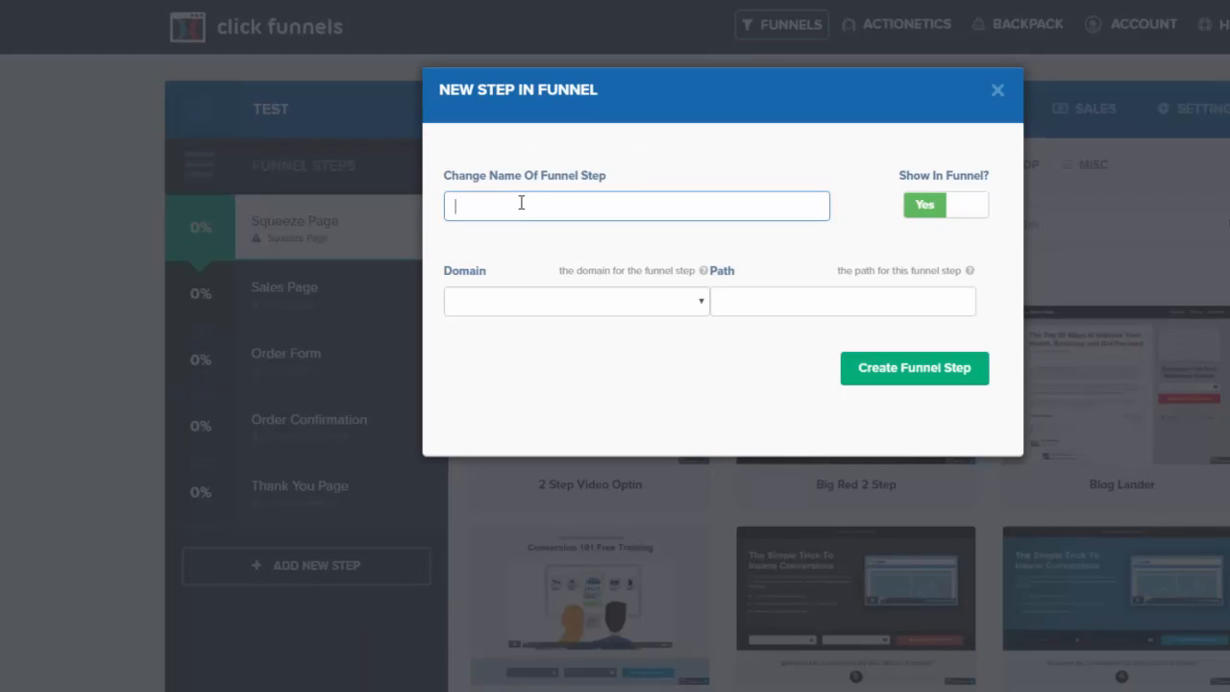
{"action": "type", "text": "test"}
{"action": "key", "text": "Tab"}
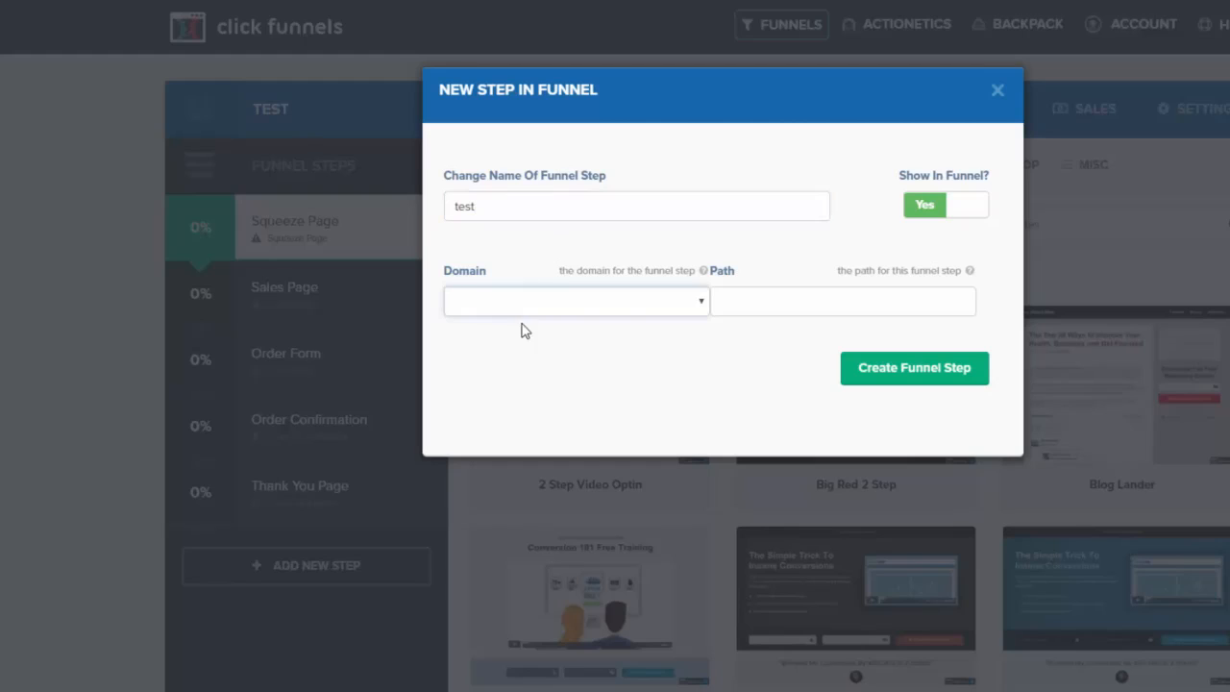
{"action": "left_click", "coordinate": [909, 370]}
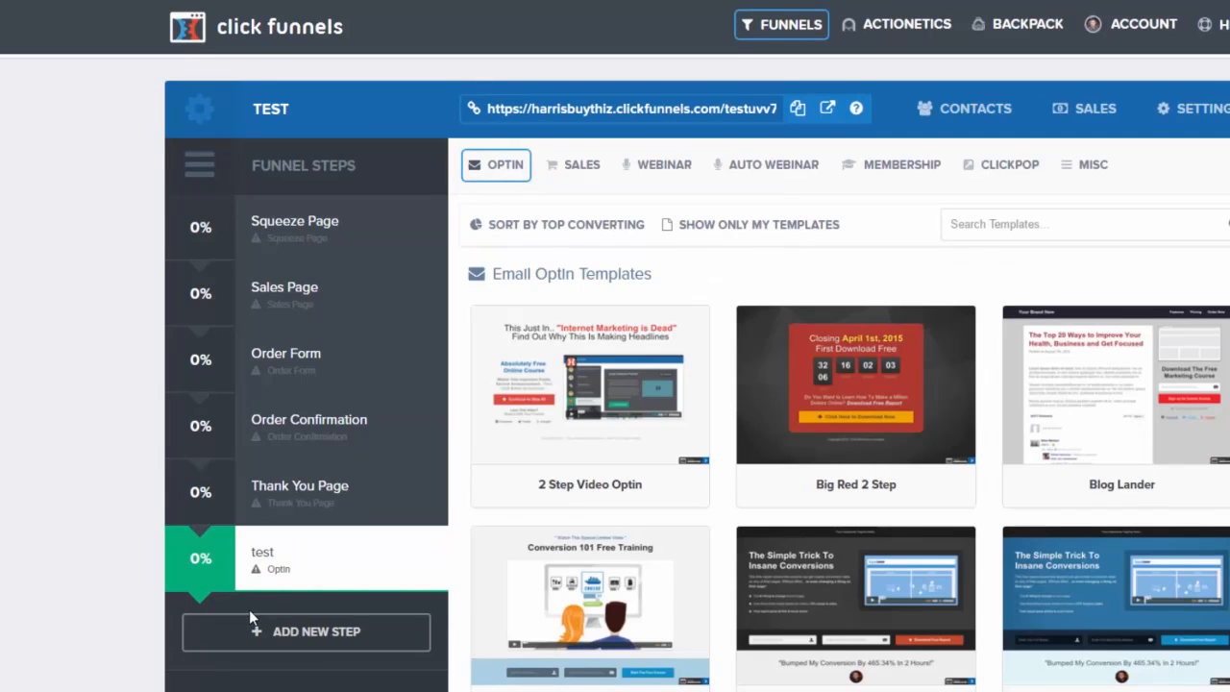
- Move the "test" step above the Thank You Page, and delete that step from the funnel
{"action": "left_click_drag", "start_coordinate": [278, 571], "coordinate": [278, 507]}
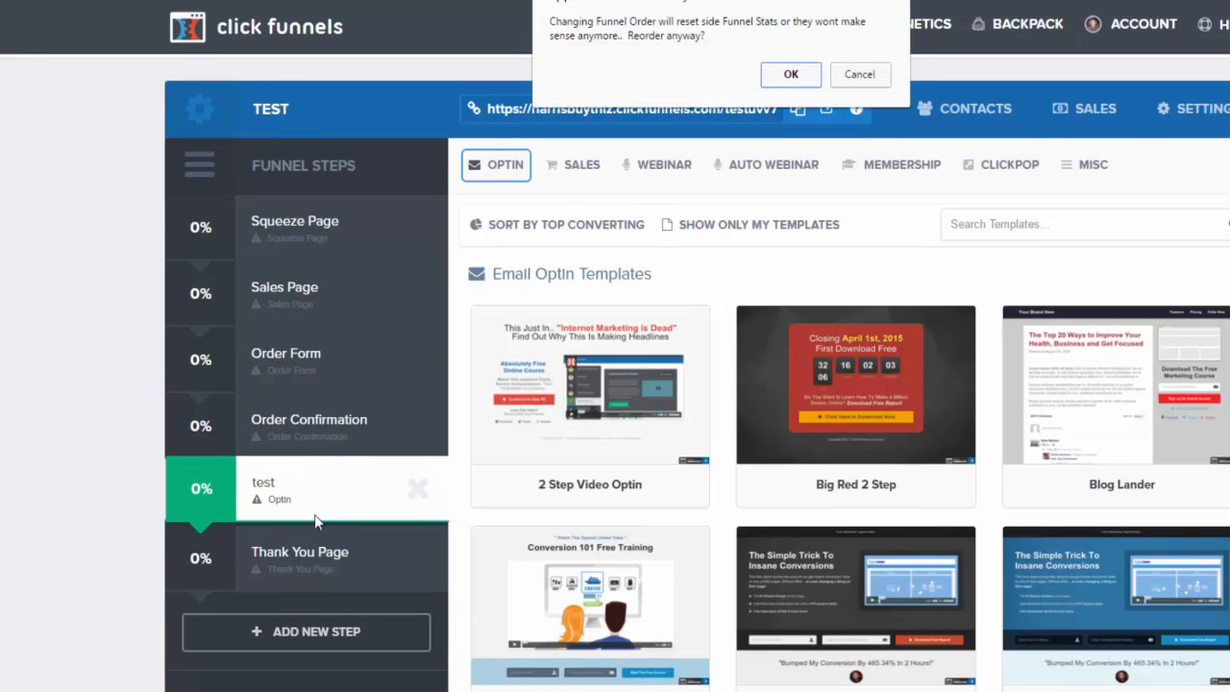
{"action": "key", "text": "Return"}
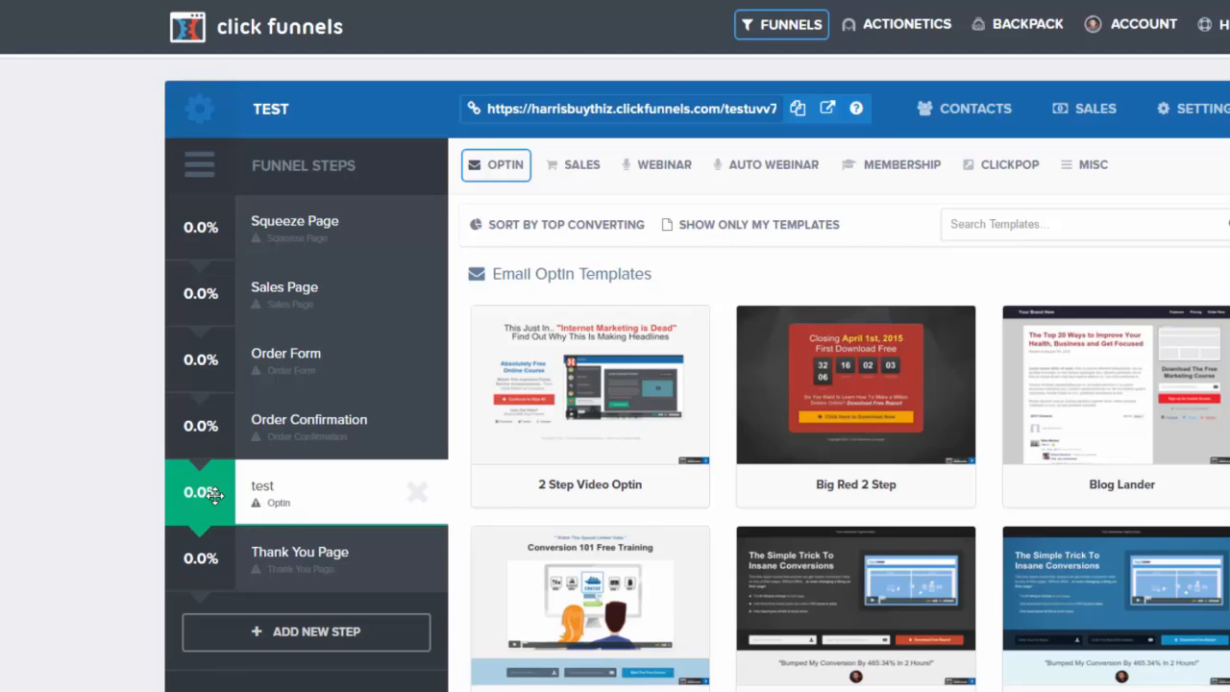
{"action": "left_click", "coordinate": [416, 492]}
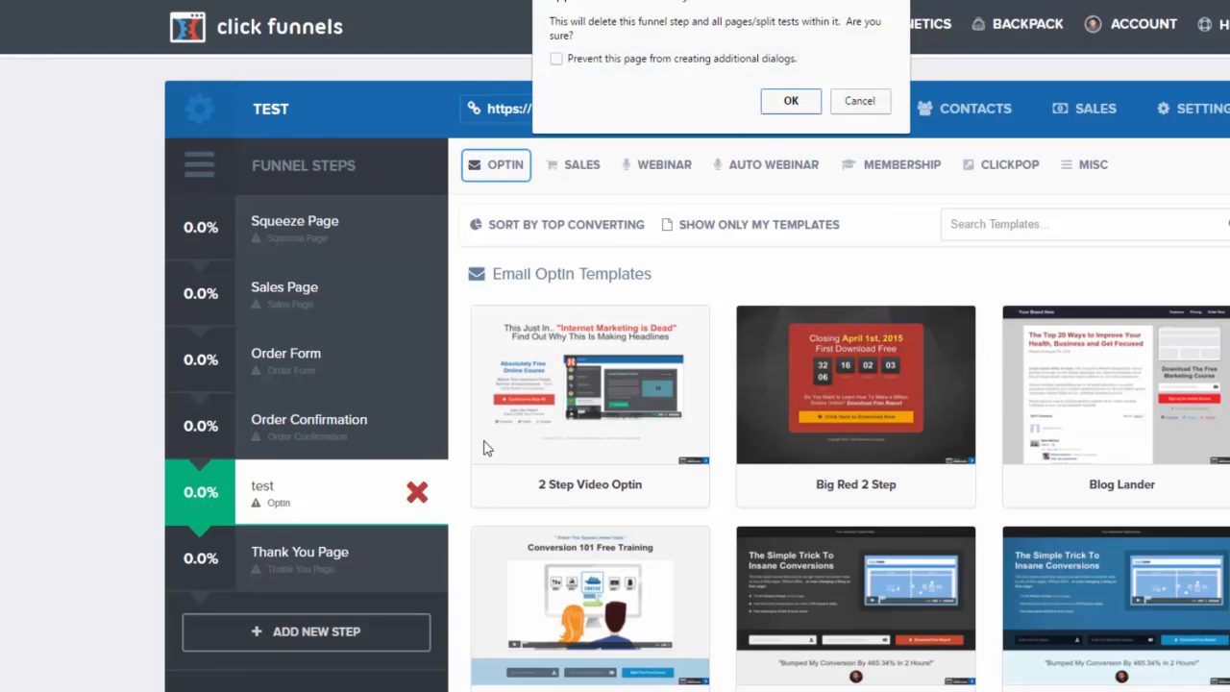
{"action": "left_click", "coordinate": [806, 103]}
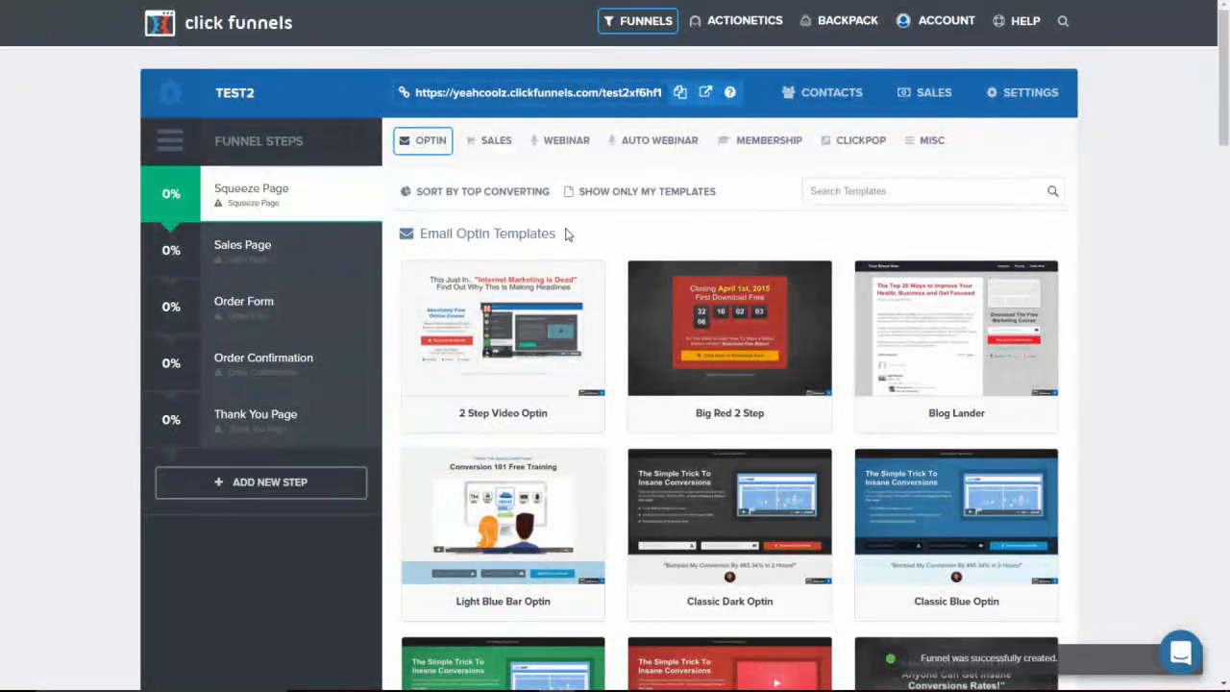
- Search the optin templates for "full length" and apply the Full Length Optin Page template to the Squeeze Page
{"action": "mouse_move", "coordinate": [629, 269]}
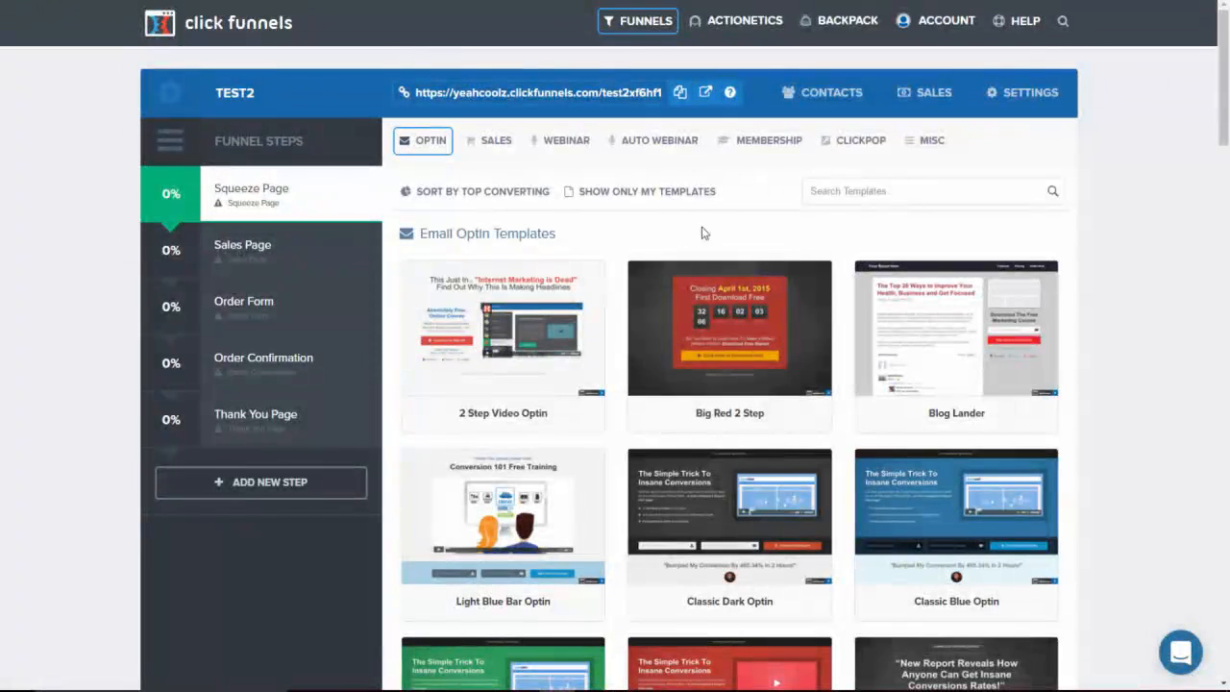
{"action": "left_click", "coordinate": [869, 194]}
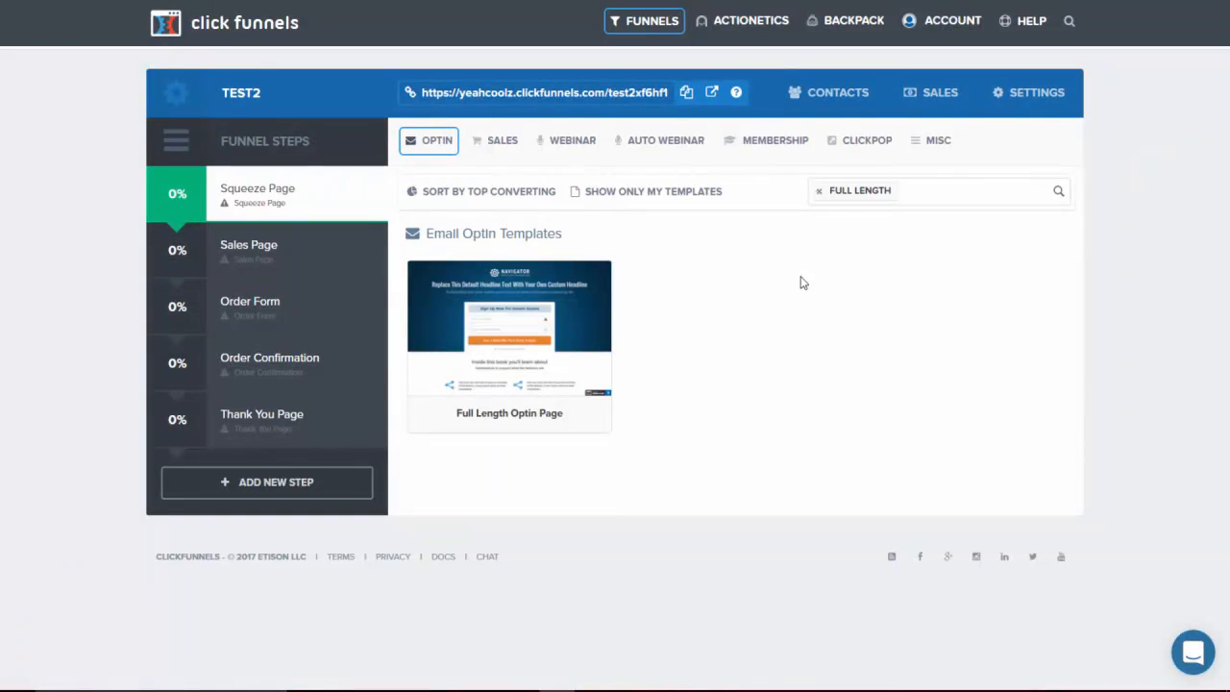
{"action": "mouse_move", "coordinate": [580, 390]}
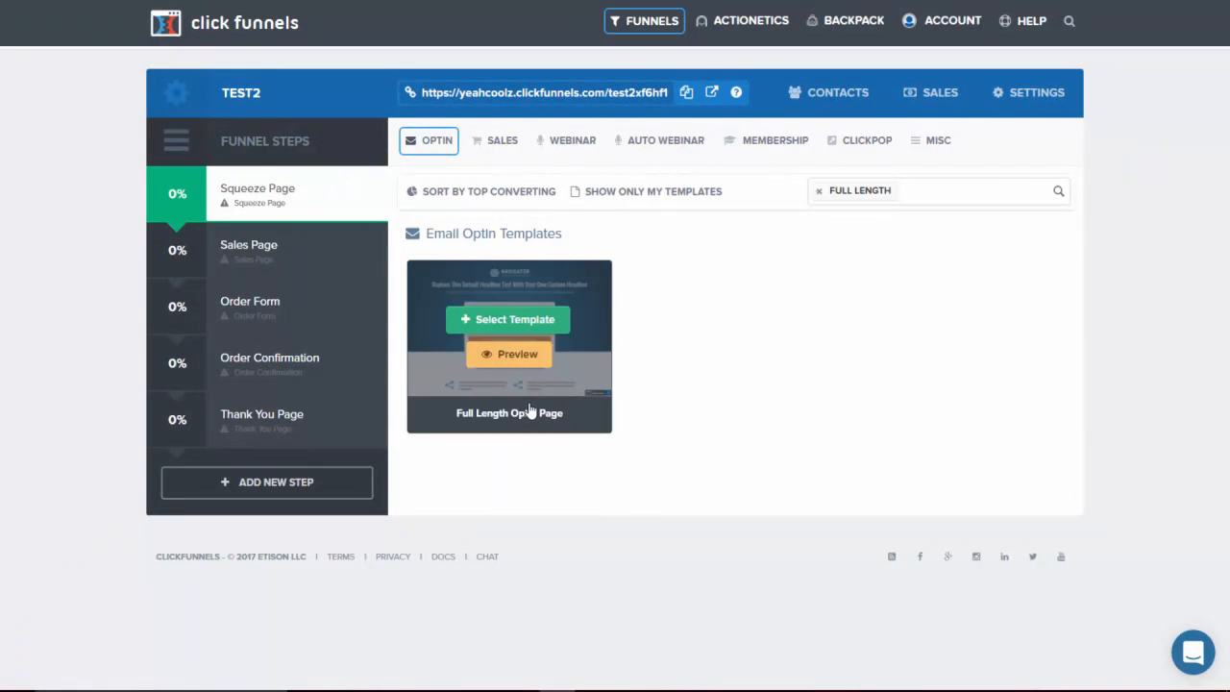
{"action": "left_click", "coordinate": [508, 328]}
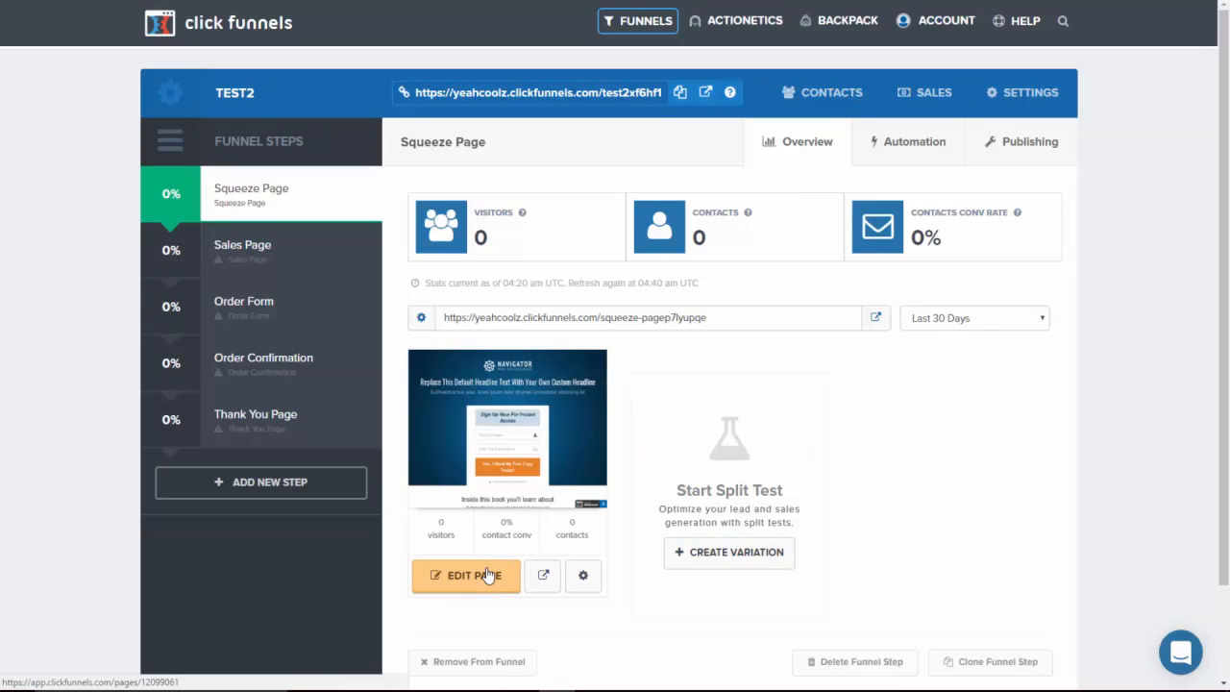
- Open the Squeeze Page for editing and make the headline words "Replace This Default" bold and italic
{"action": "left_click", "coordinate": [489, 575]}
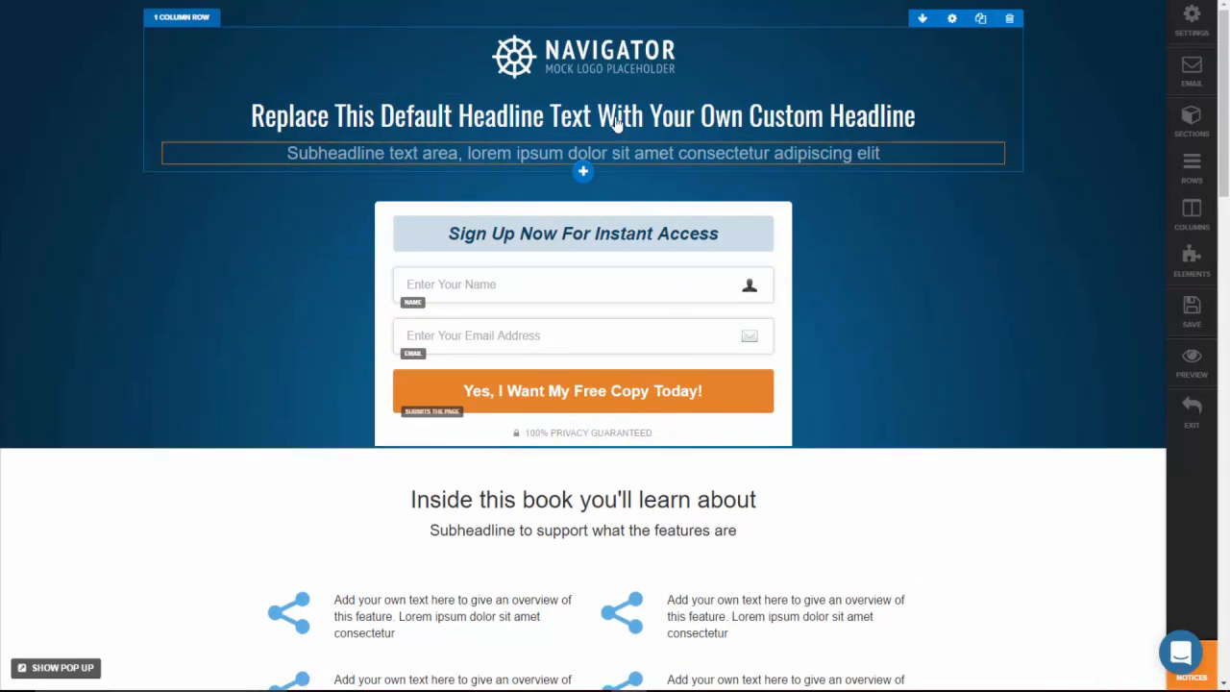
{"action": "left_click", "coordinate": [581, 123]}
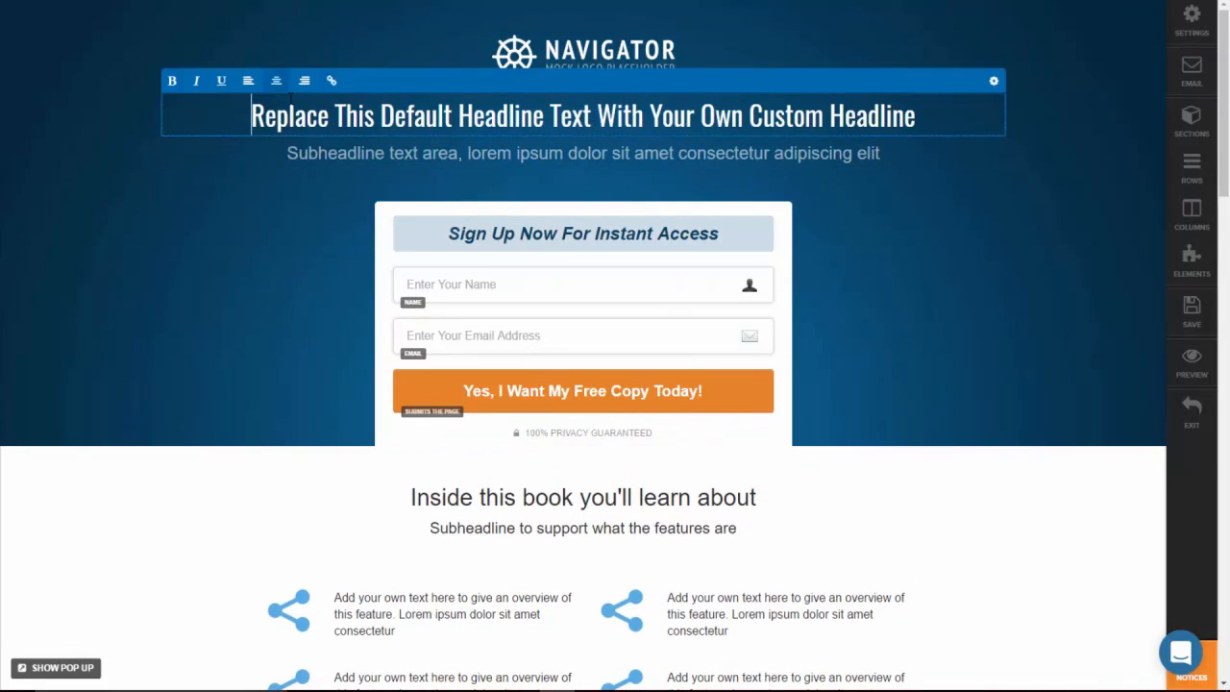
{"action": "left_click_drag", "start_coordinate": [257, 113], "coordinate": [453, 119]}
{"action": "left_click", "coordinate": [175, 82]}
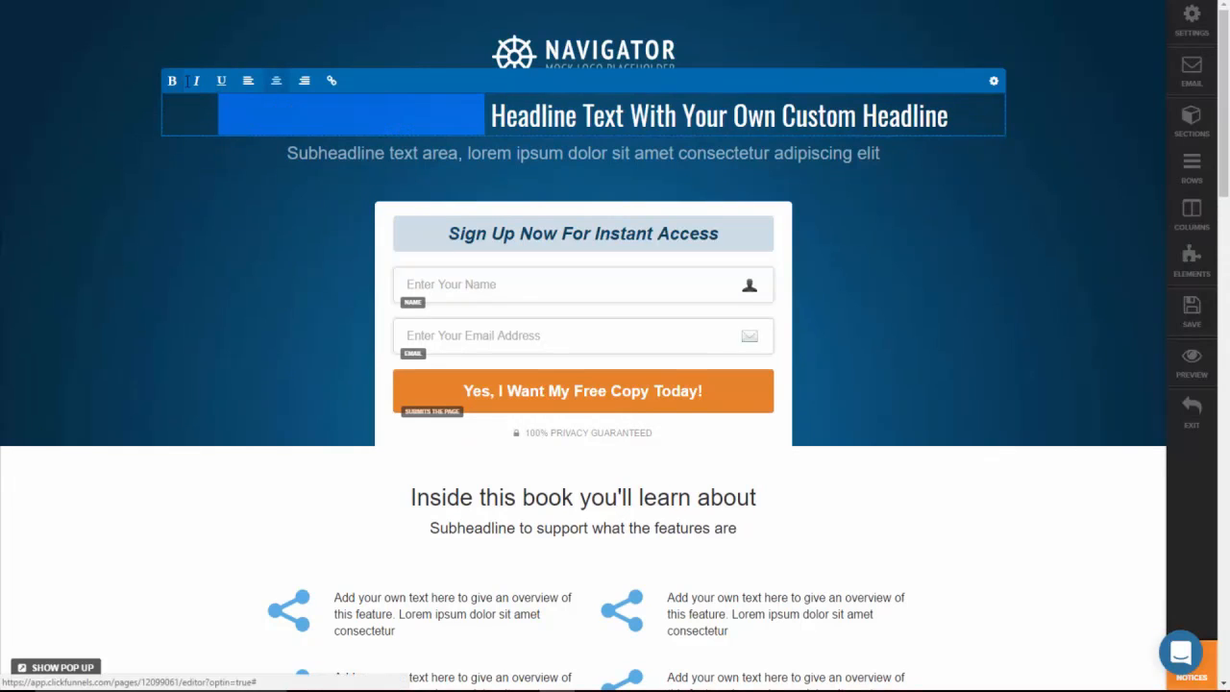
{"action": "left_click", "coordinate": [196, 83]}
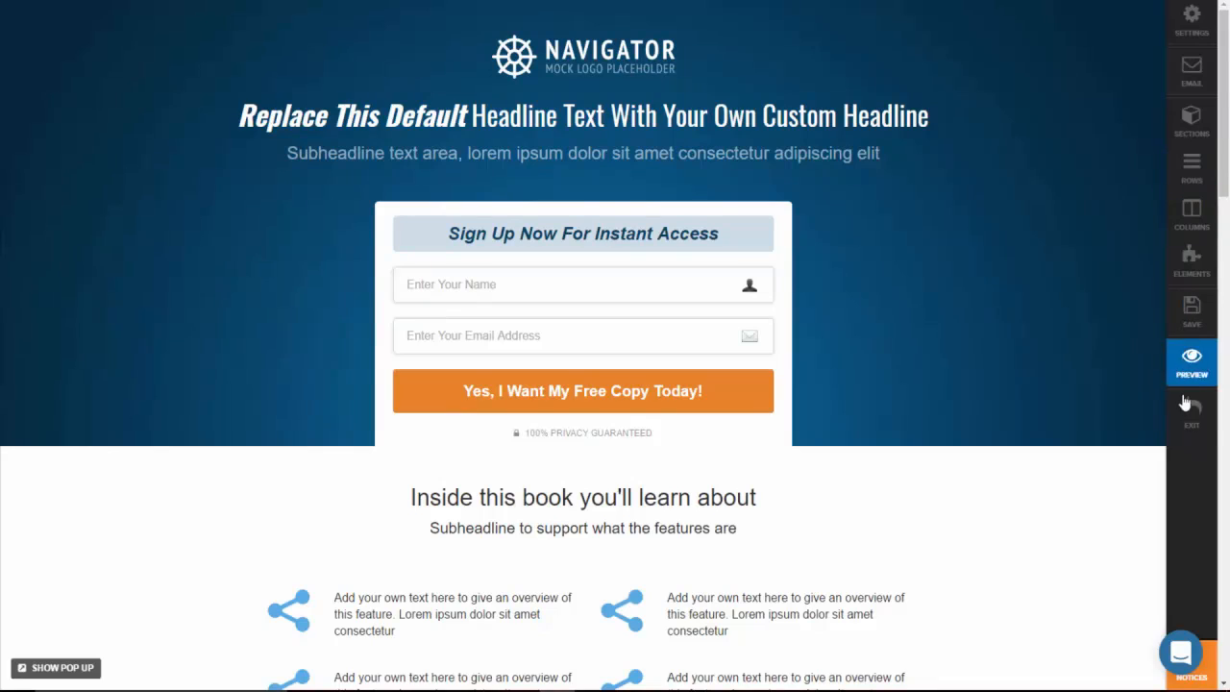
- Set the page's email auto-responder integration to Mailchimp
{"action": "left_click", "coordinate": [1191, 85]}
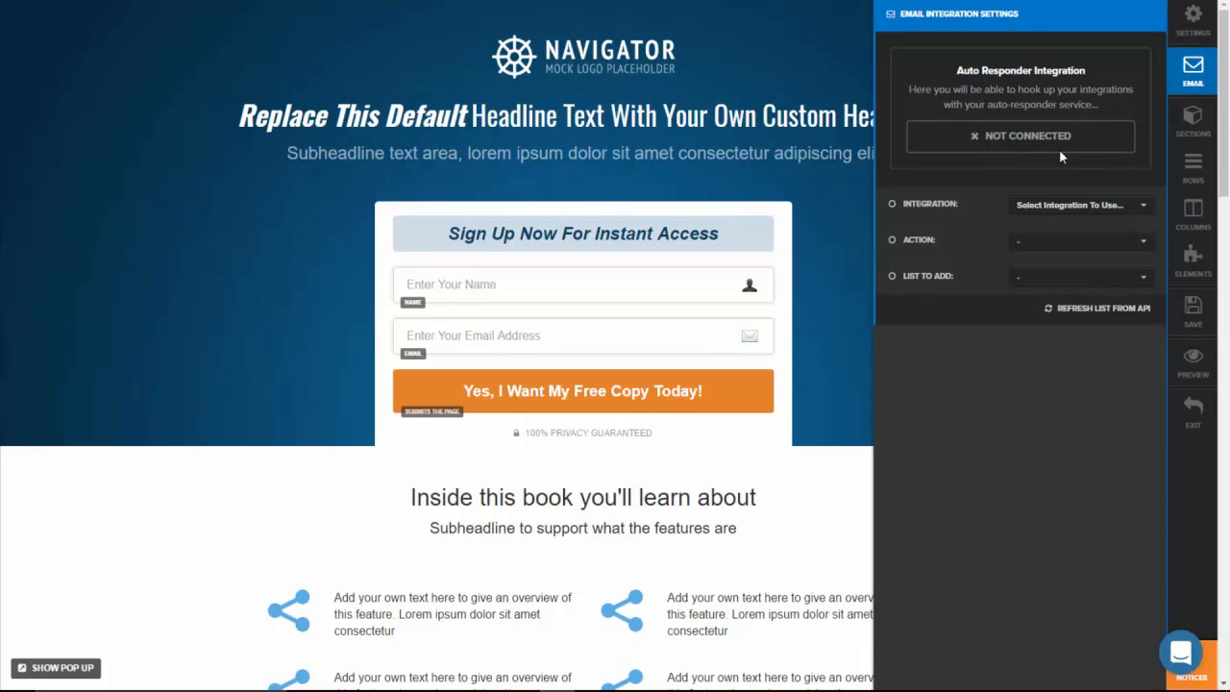
{"action": "left_click", "coordinate": [1066, 205]}
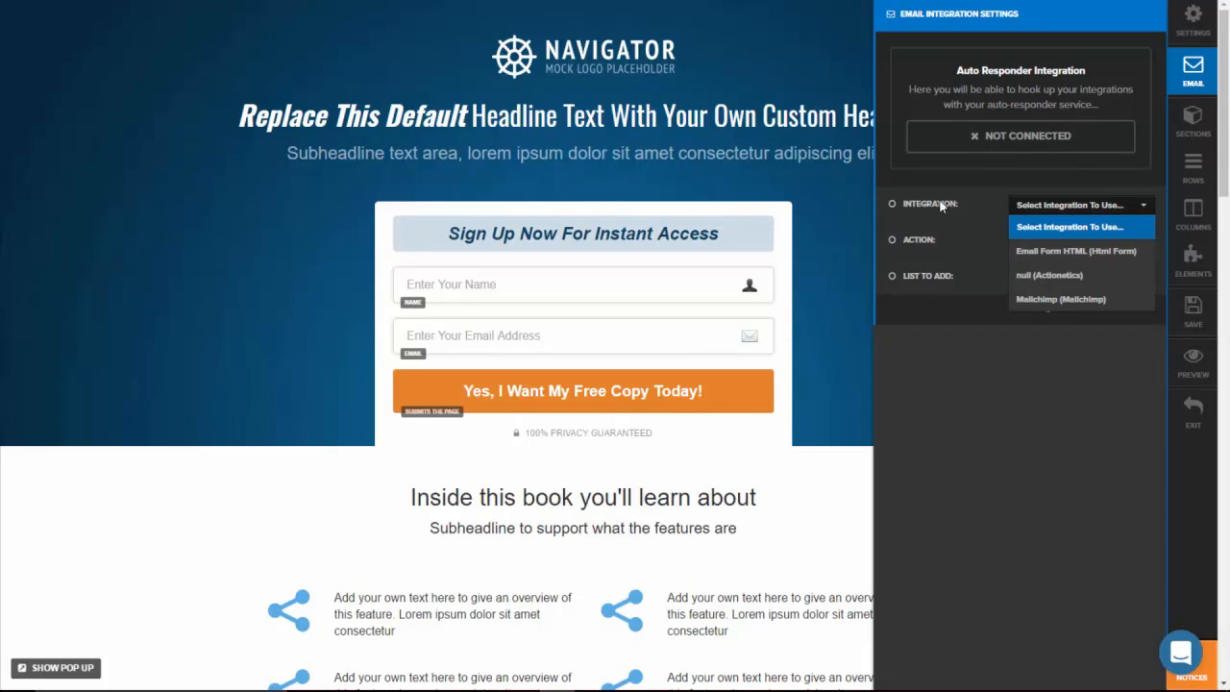
{"action": "left_click", "coordinate": [1049, 303]}
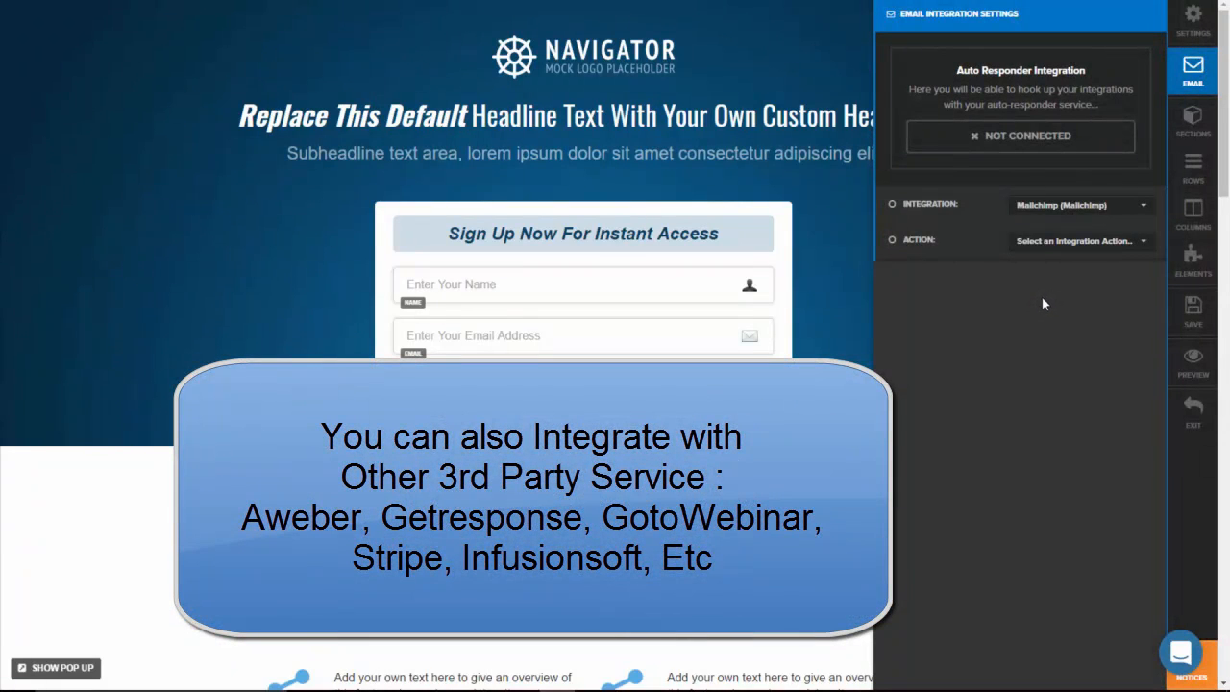
- Set the Mailchimp integration's action to Add To List and choose Testing List as the list to add
{"action": "left_click", "coordinate": [1045, 242]}
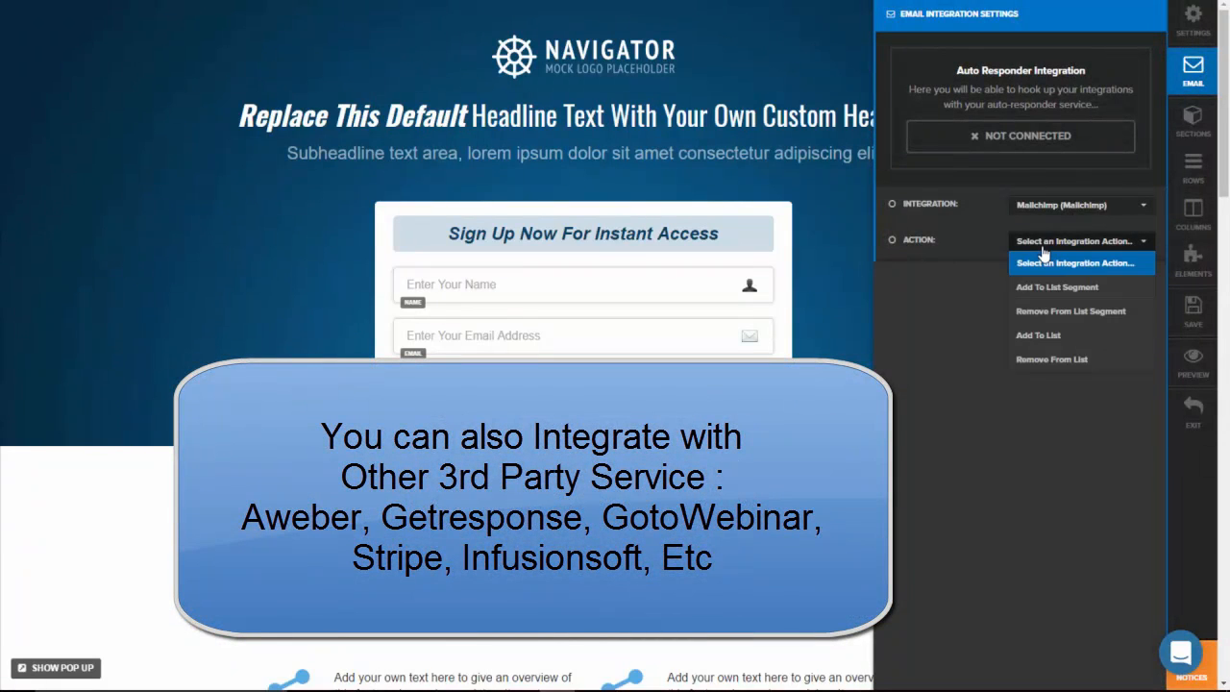
{"action": "left_click", "coordinate": [1076, 336]}
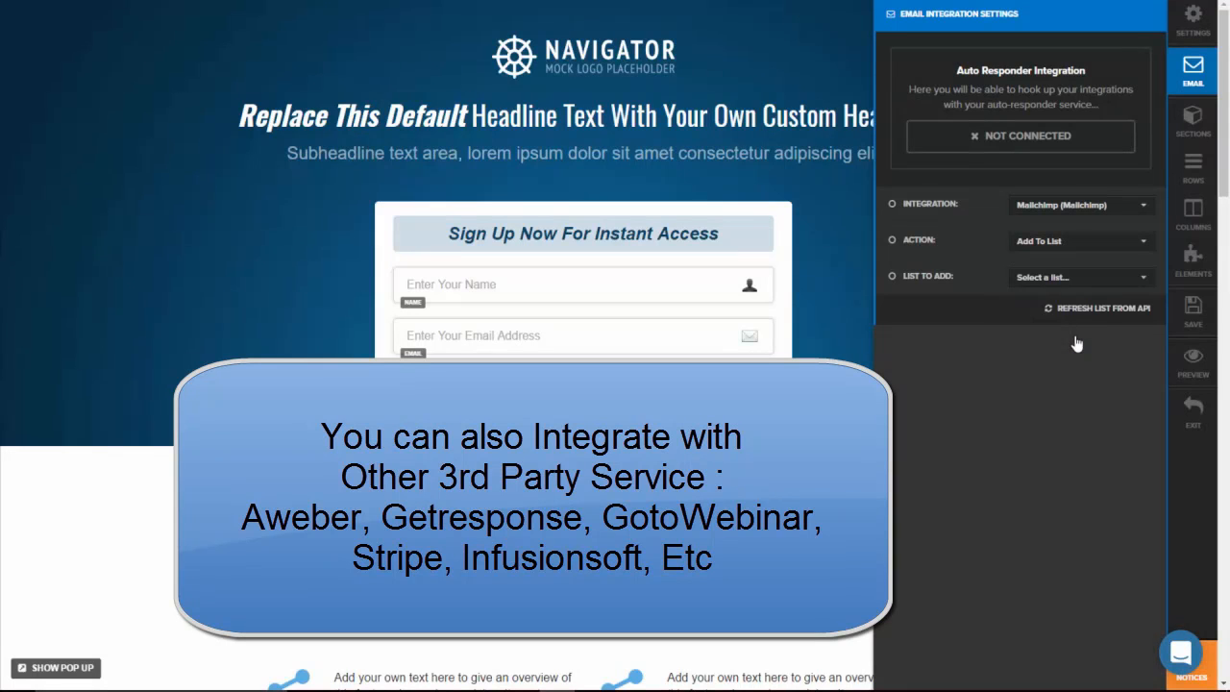
{"action": "left_click", "coordinate": [1042, 279]}
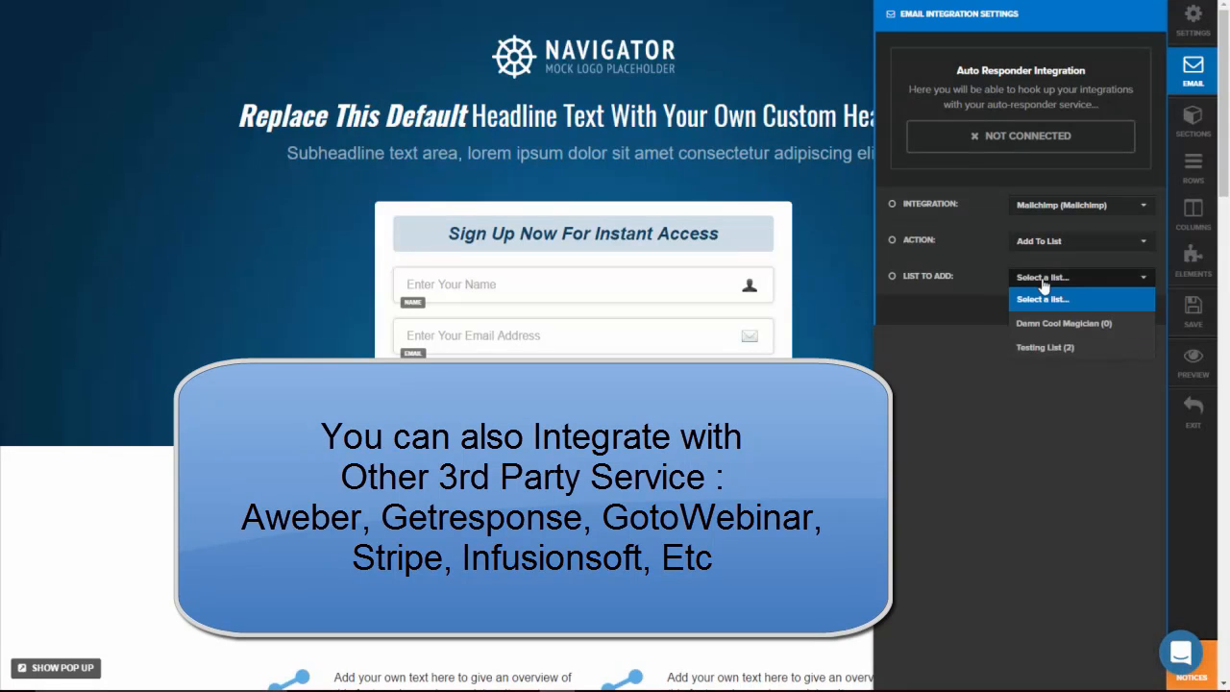
{"action": "left_click", "coordinate": [1076, 323]}
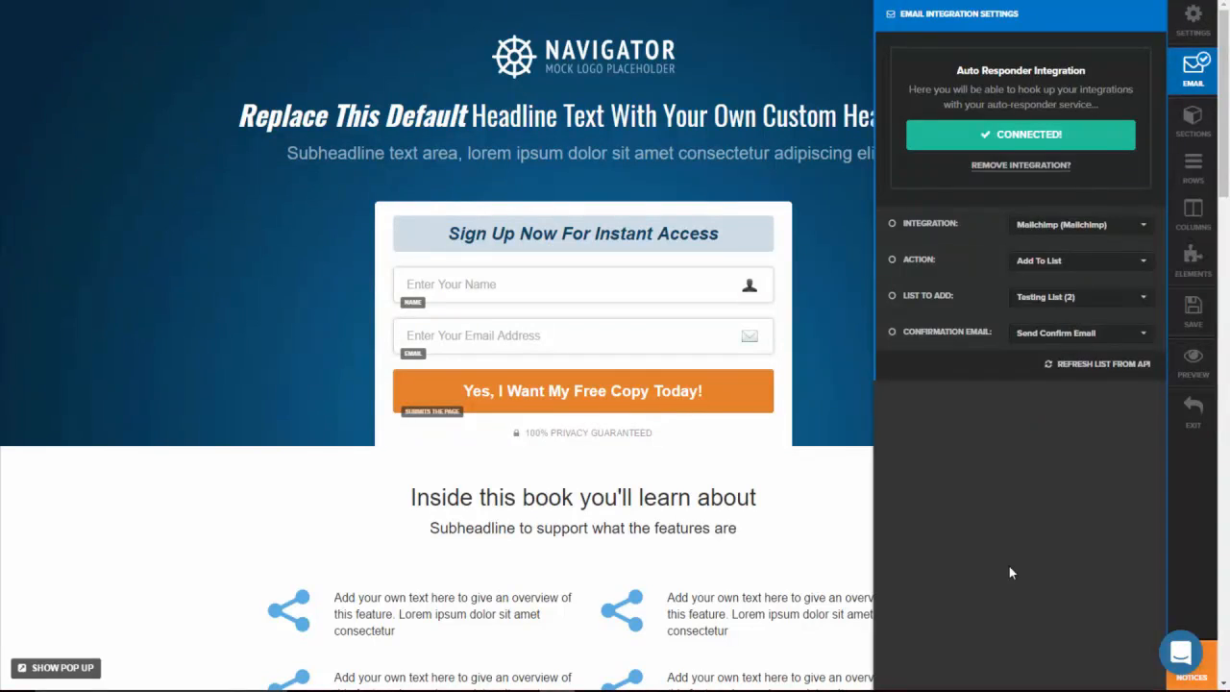
- Try out hiding page sections using their visibility toggles, and show them again
{"action": "left_click", "coordinate": [1191, 119]}
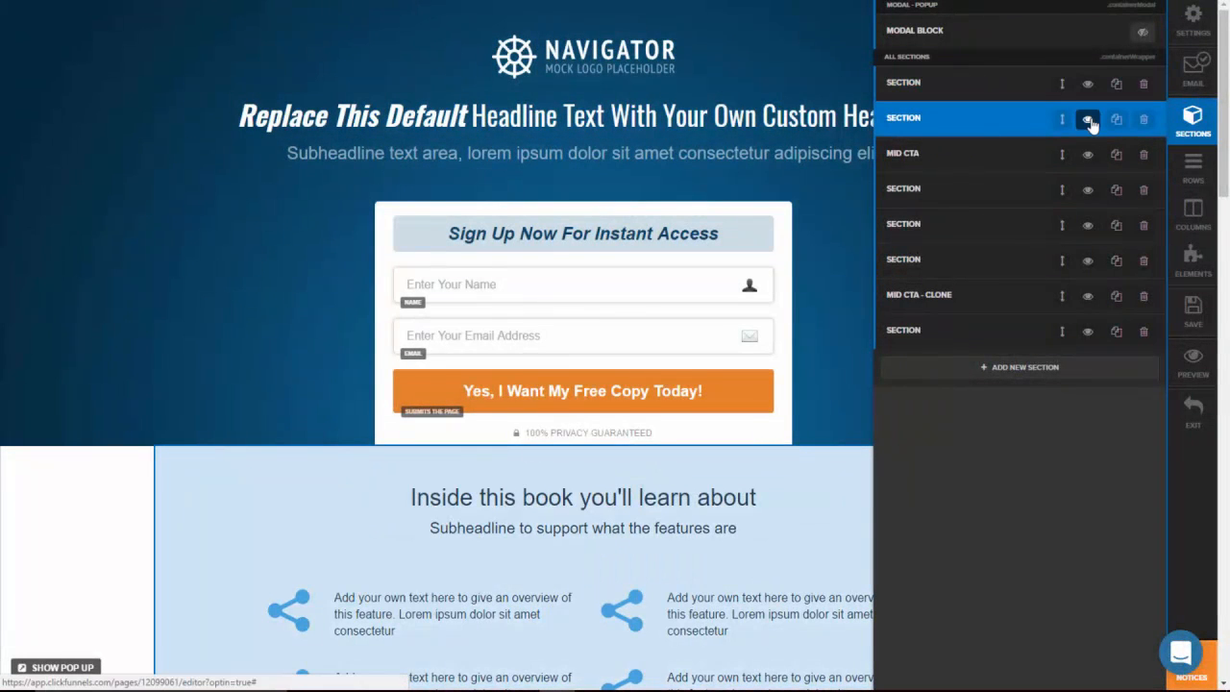
{"action": "left_click", "coordinate": [1087, 121]}
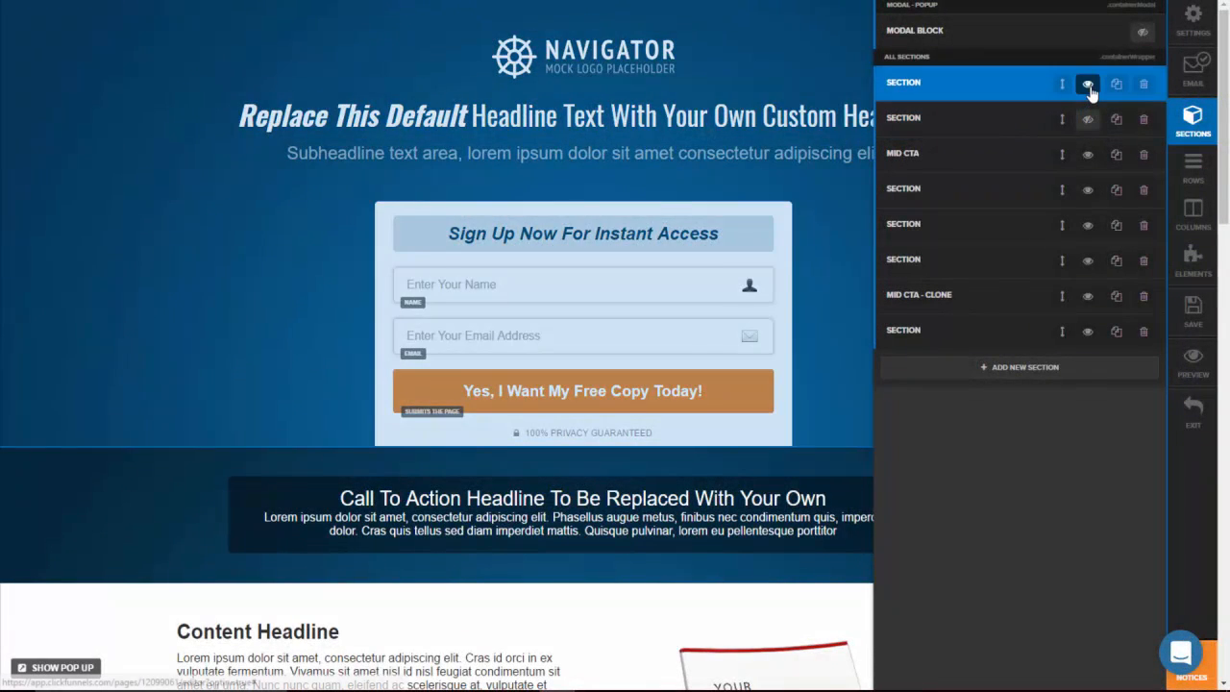
{"action": "left_click", "coordinate": [1088, 87]}
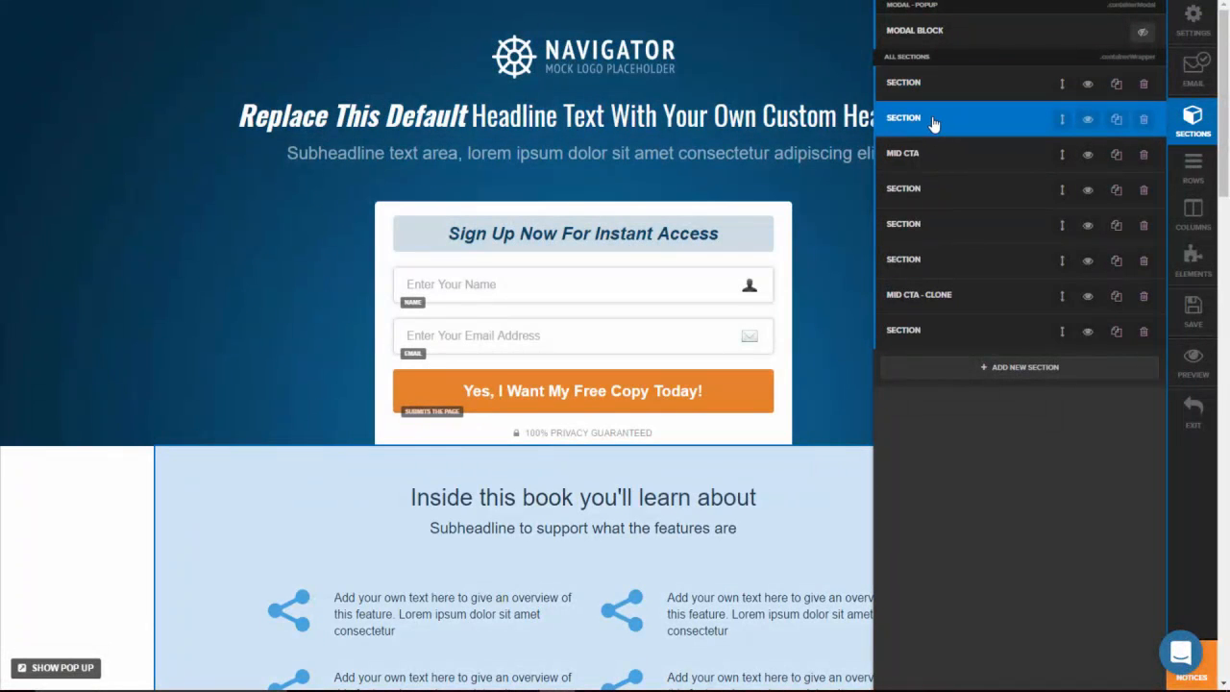
- Set the background color of the "Inside this book you'll learn about" section to #bf3030
{"action": "left_click", "coordinate": [930, 118]}
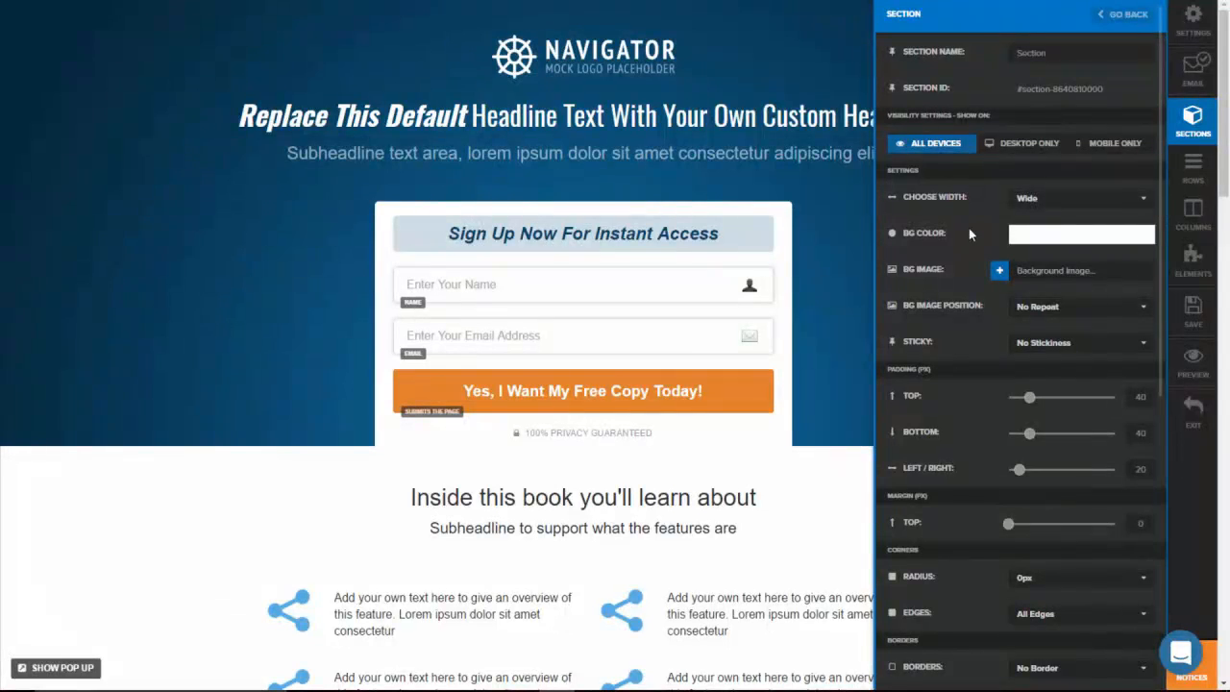
{"action": "left_click", "coordinate": [1045, 239]}
{"action": "left_click", "coordinate": [1093, 281]}
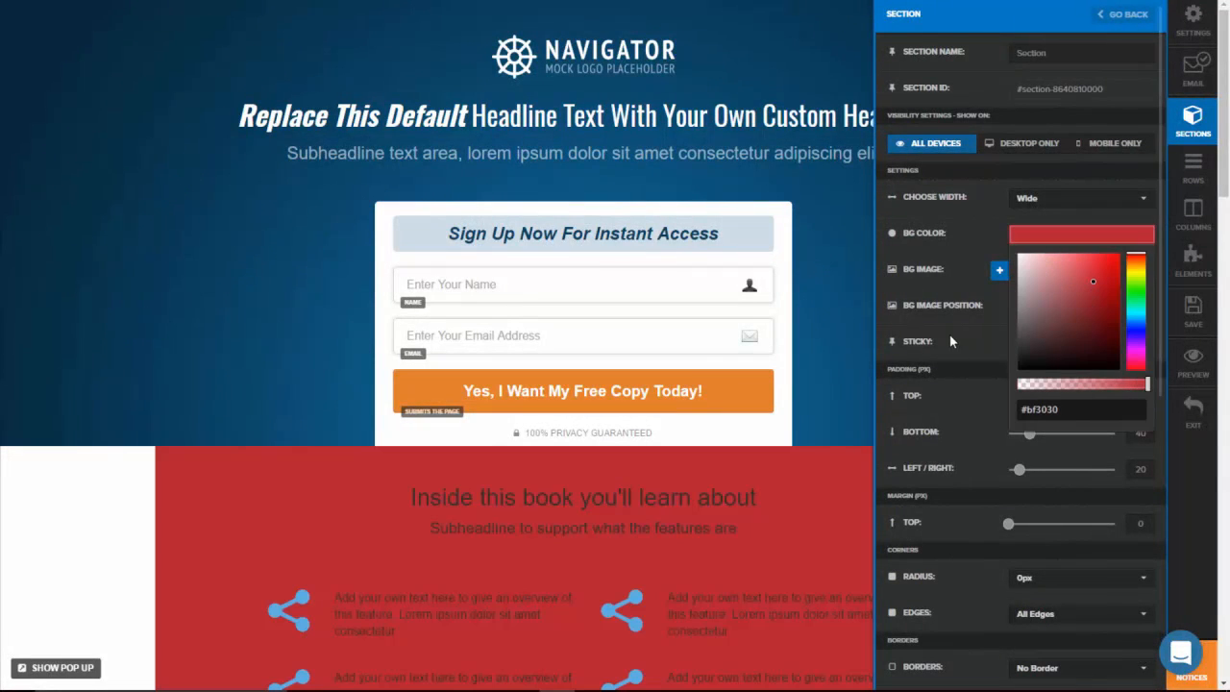
{"action": "left_click", "coordinate": [950, 338]}
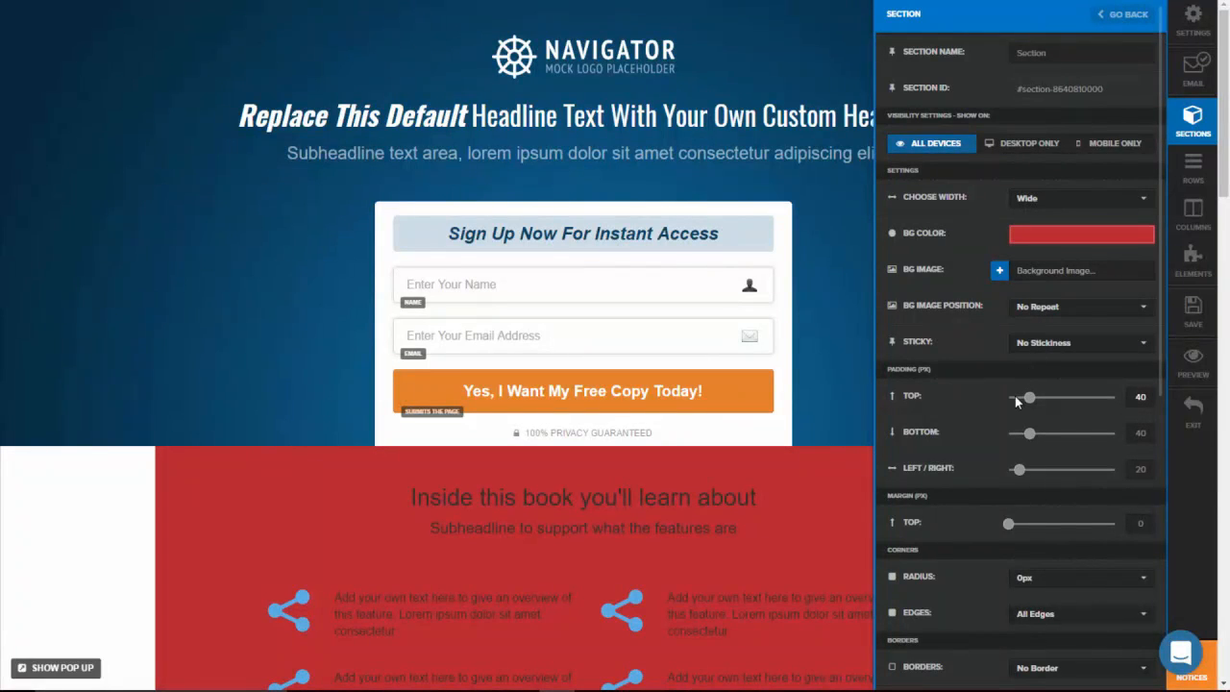
- Set the red section's top padding to 113 px and bottom padding to 110 px, and apply a 10% drop shadow
{"action": "left_click_drag", "start_coordinate": [1028, 397], "coordinate": [1068, 397]}
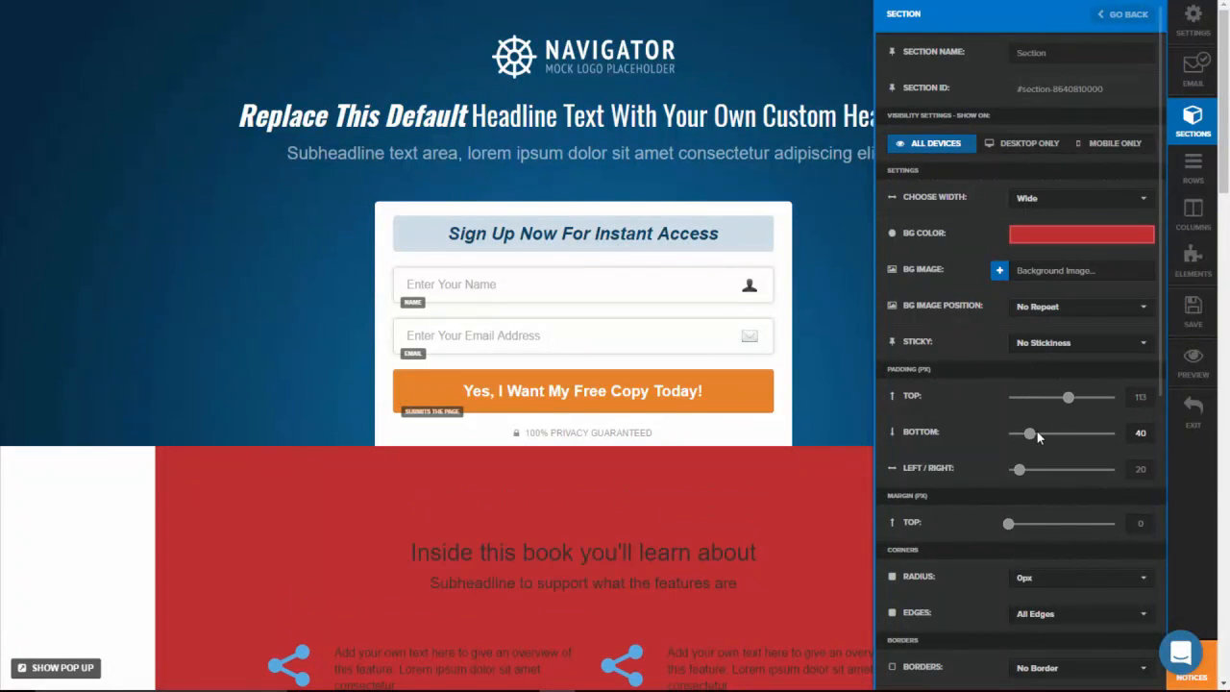
{"action": "left_click_drag", "start_coordinate": [1036, 435], "coordinate": [1070, 434]}
{"action": "scroll", "coordinate": [1068, 432], "scroll_direction": "down", "scroll_amount": 4}
{"action": "left_click", "coordinate": [1068, 430]}
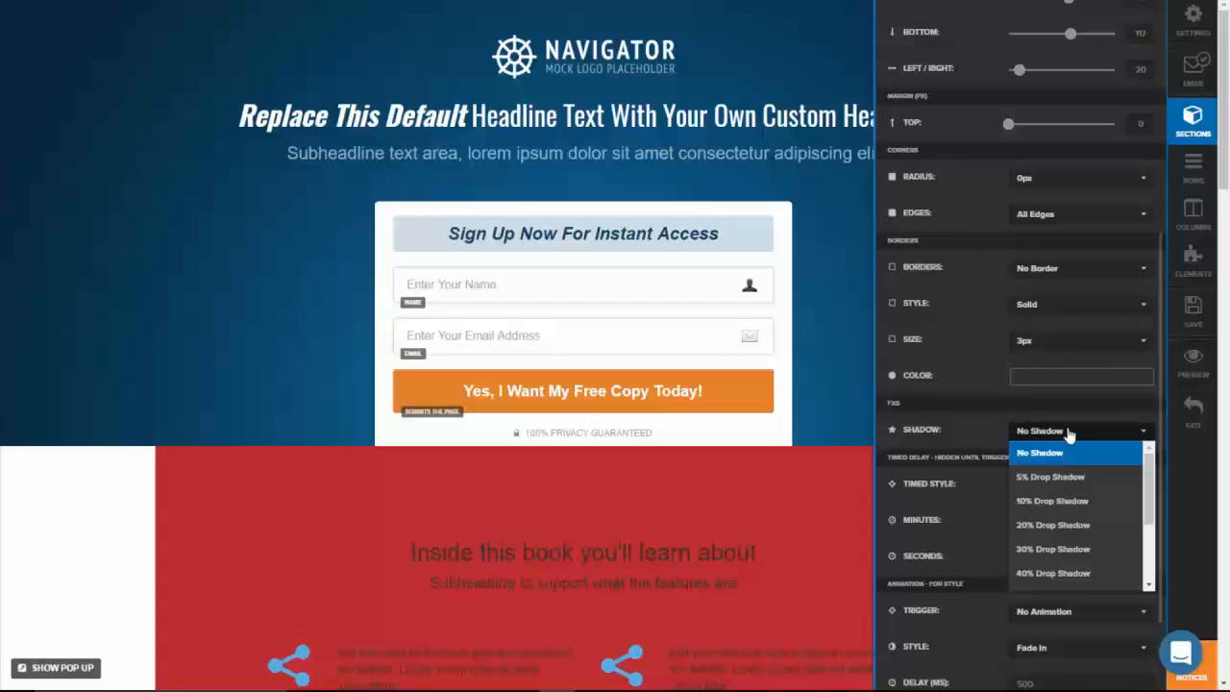
{"action": "left_click", "coordinate": [1051, 507]}
{"action": "scroll", "coordinate": [1027, 527], "scroll_direction": "down", "scroll_amount": 2}
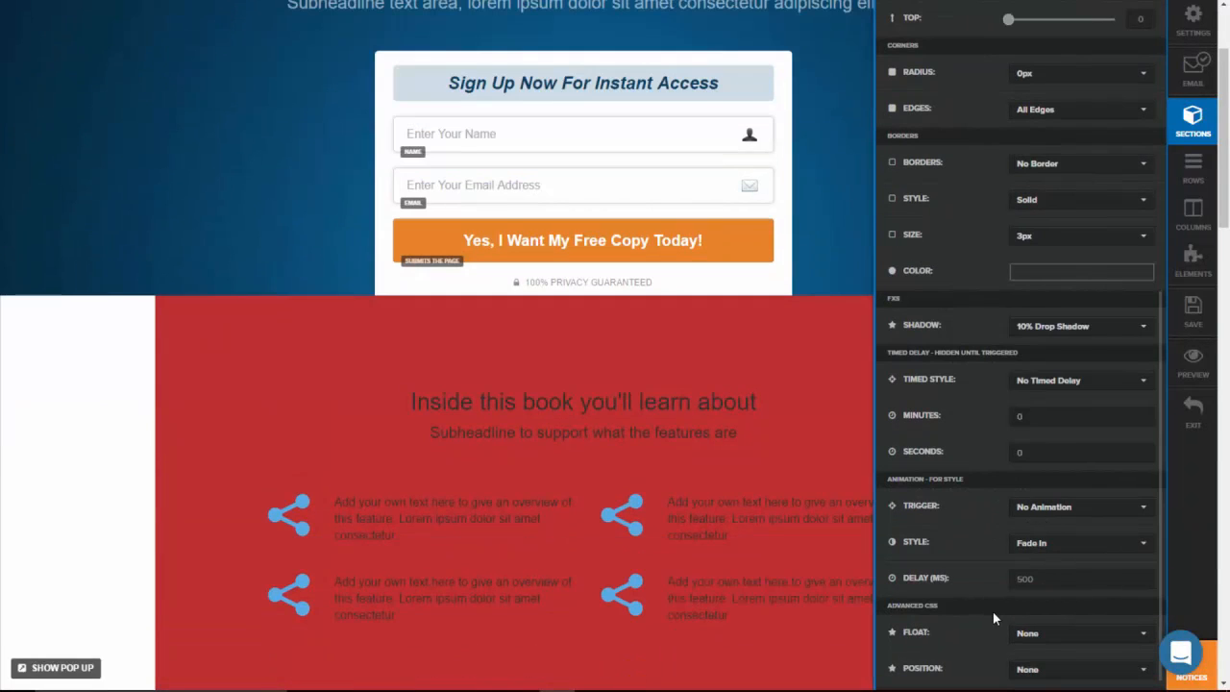
- Examine the page's columns, elements and settings, including the meta tag, social and custom domain options
{"action": "left_click", "coordinate": [1189, 168]}
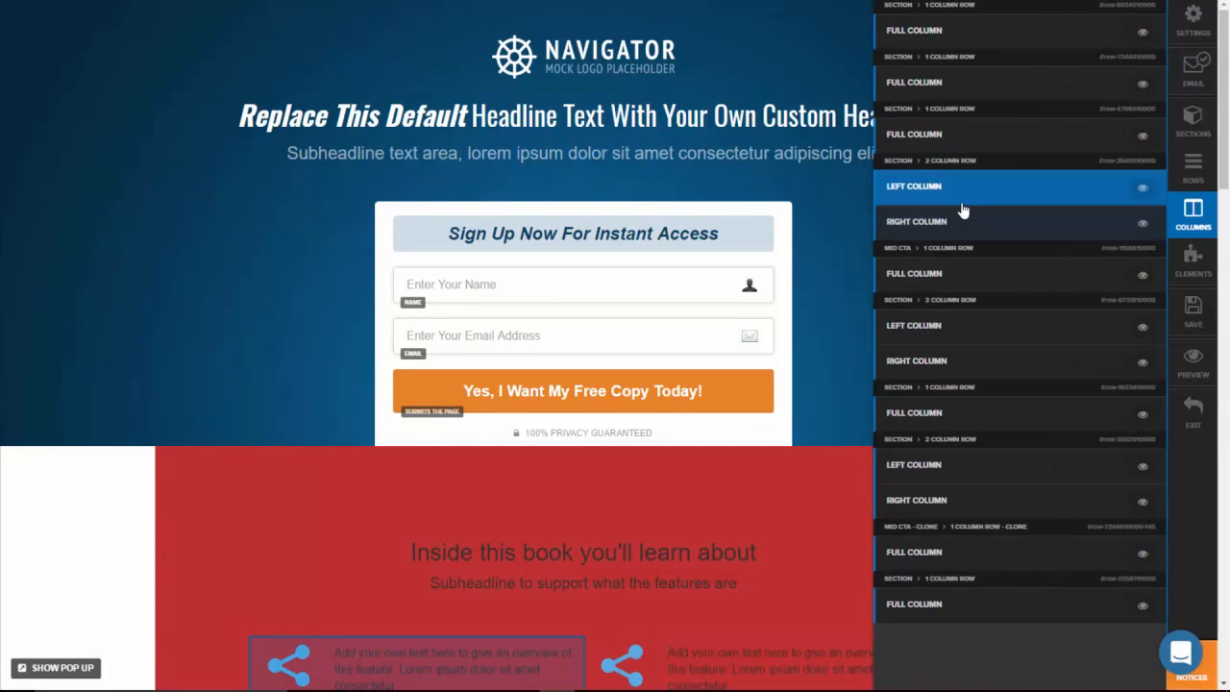
{"action": "left_click", "coordinate": [1192, 259]}
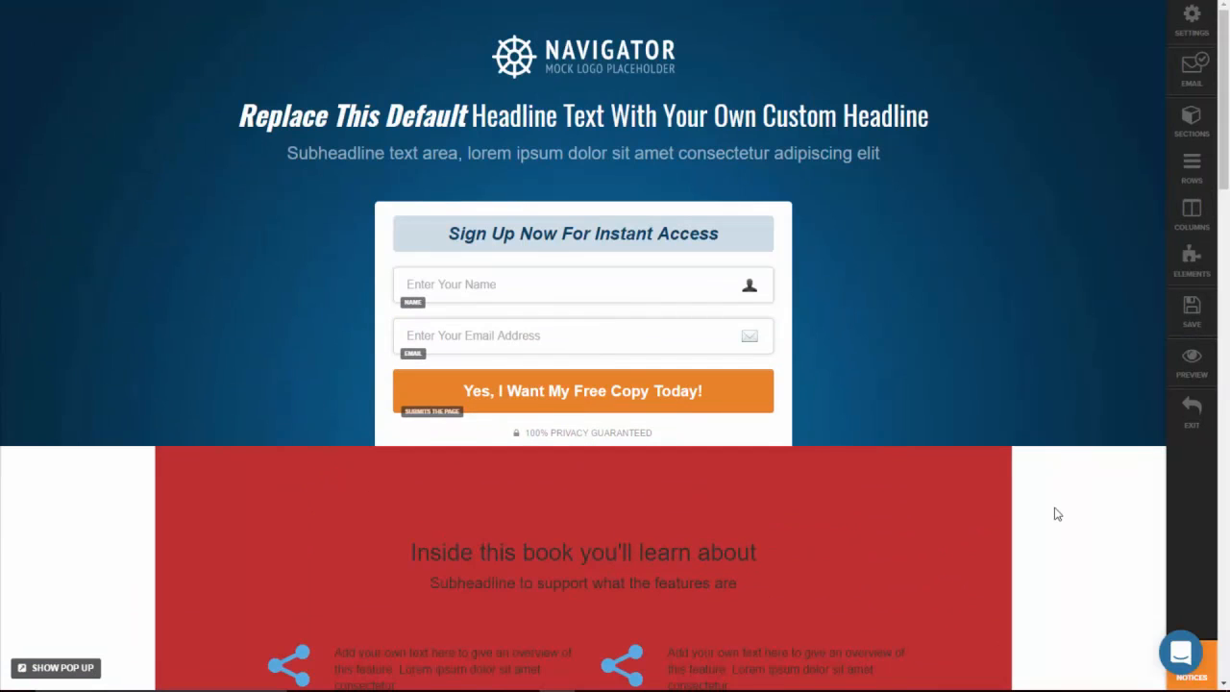
{"action": "left_click", "coordinate": [1195, 27]}
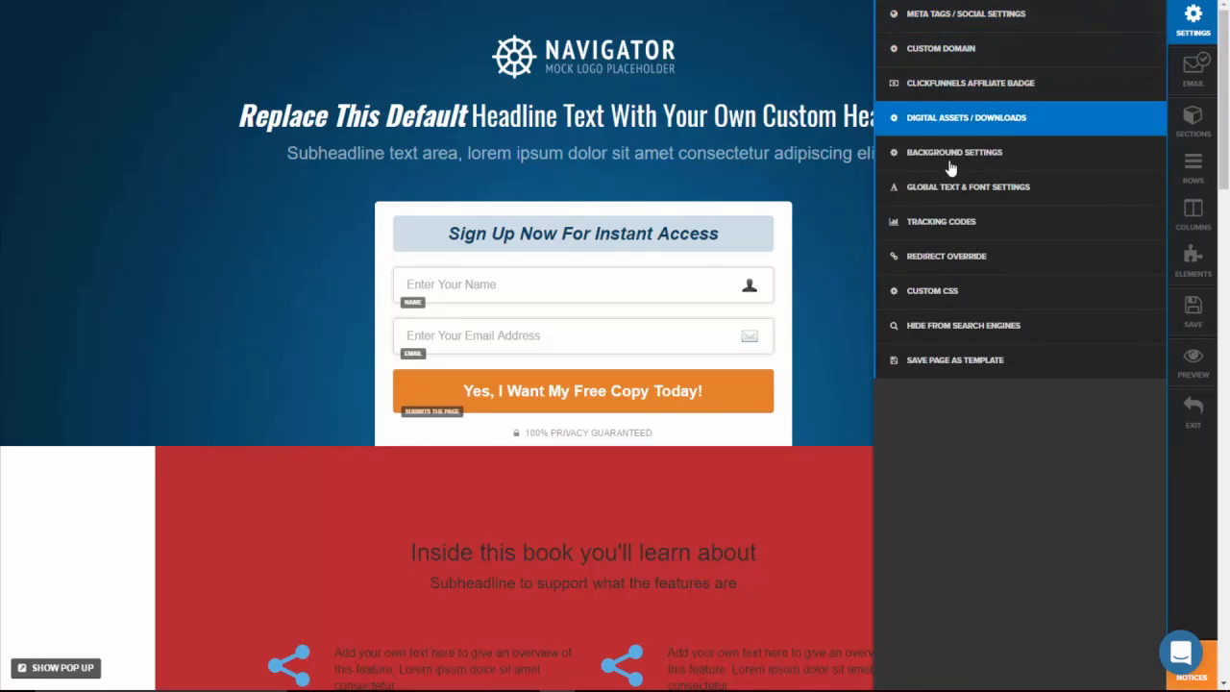
{"action": "left_click", "coordinate": [954, 13]}
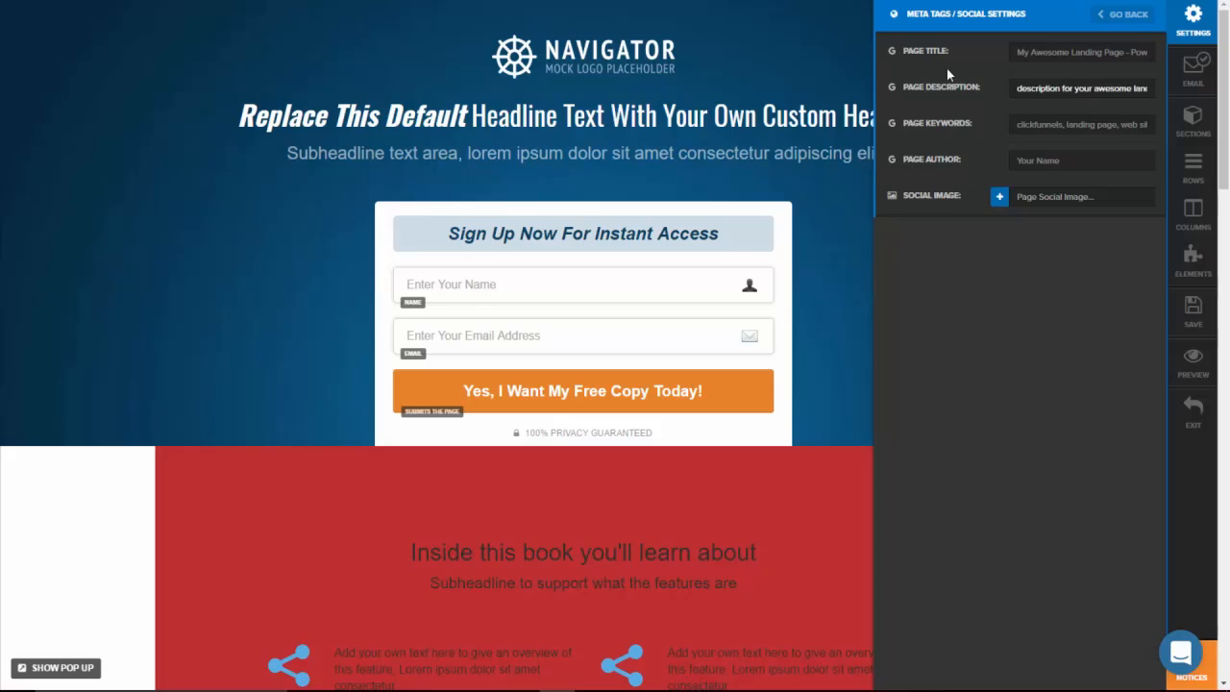
{"action": "left_click", "coordinate": [1124, 13]}
{"action": "left_click", "coordinate": [975, 47]}
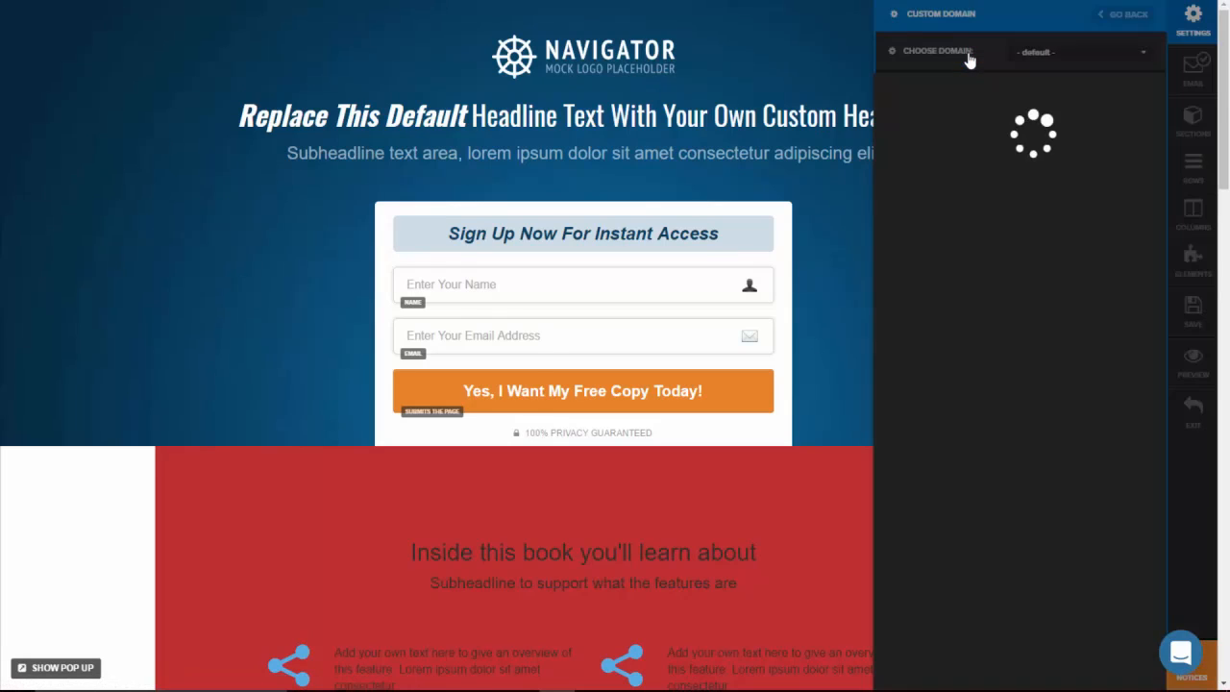
{"action": "left_click", "coordinate": [1053, 58]}
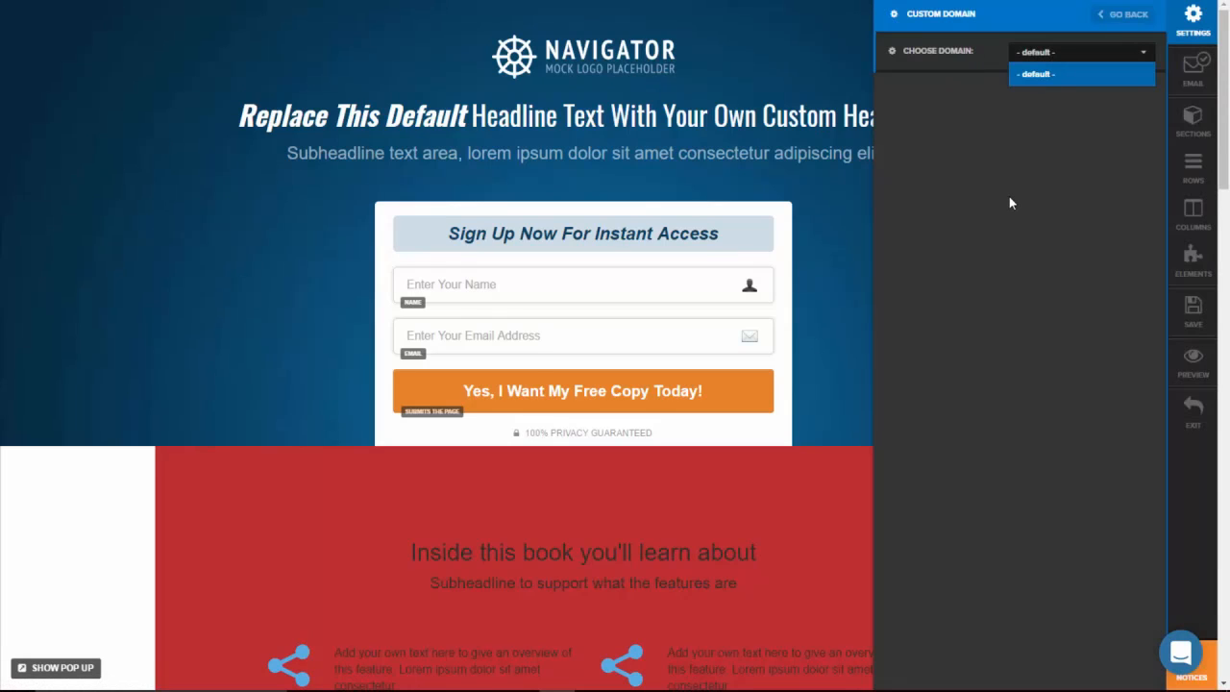
{"action": "left_click", "coordinate": [1009, 198]}
{"action": "left_click", "coordinate": [1061, 57]}
{"action": "left_click", "coordinate": [1074, 144]}
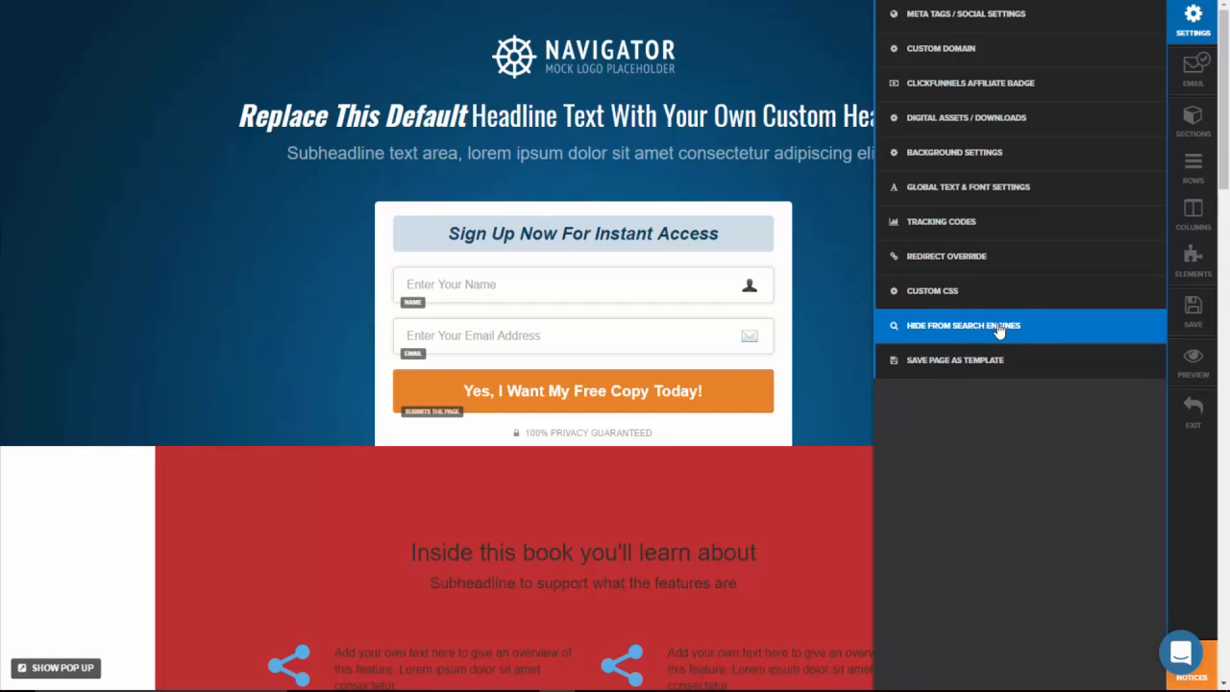
{"action": "left_click", "coordinate": [962, 466]}
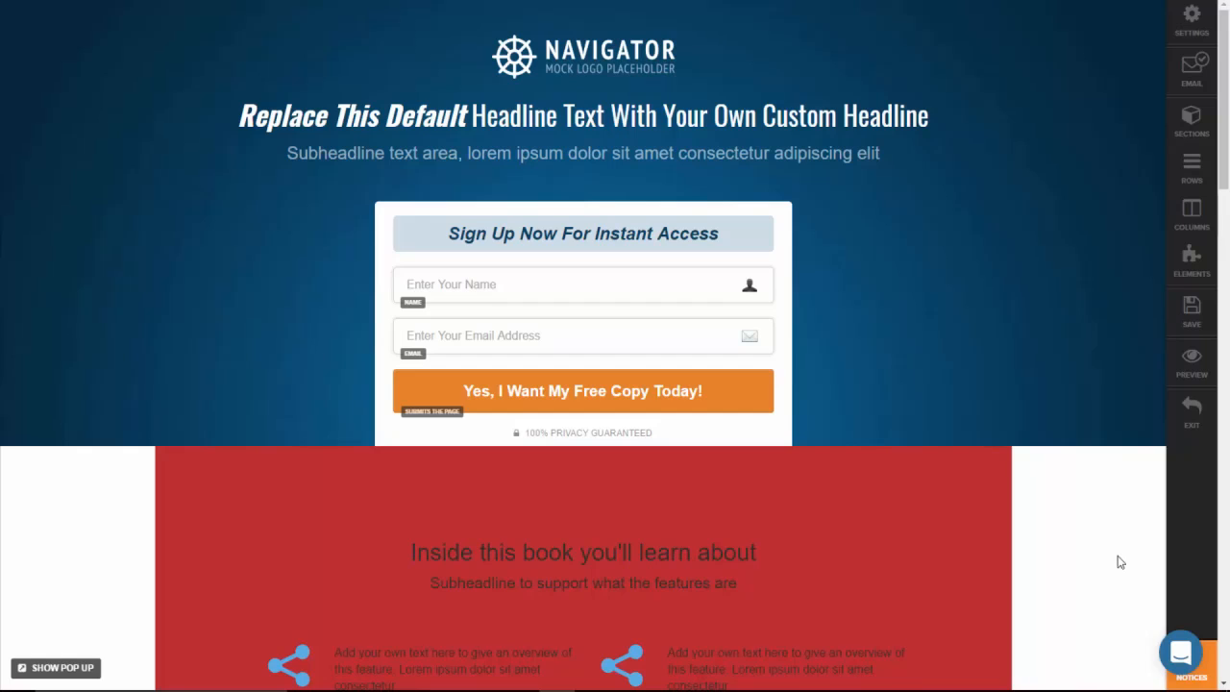
- Open the support chat conversations and start a new conversation
{"action": "left_click", "coordinate": [1181, 653]}
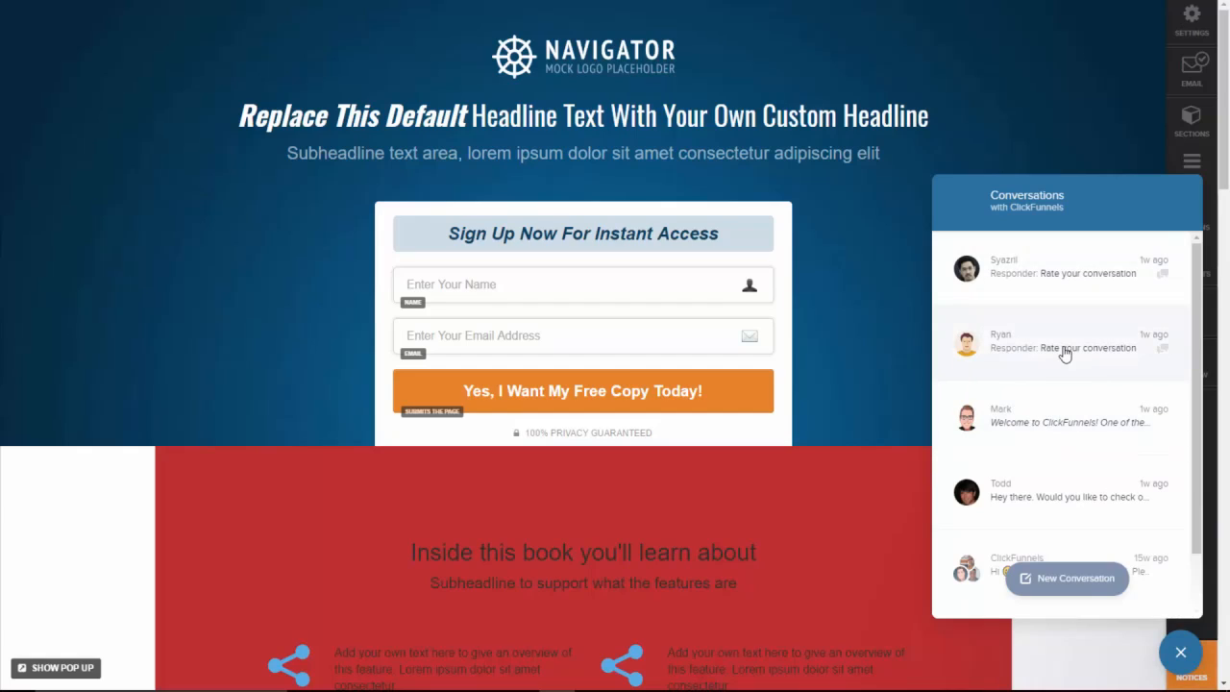
{"action": "left_click", "coordinate": [1080, 579]}
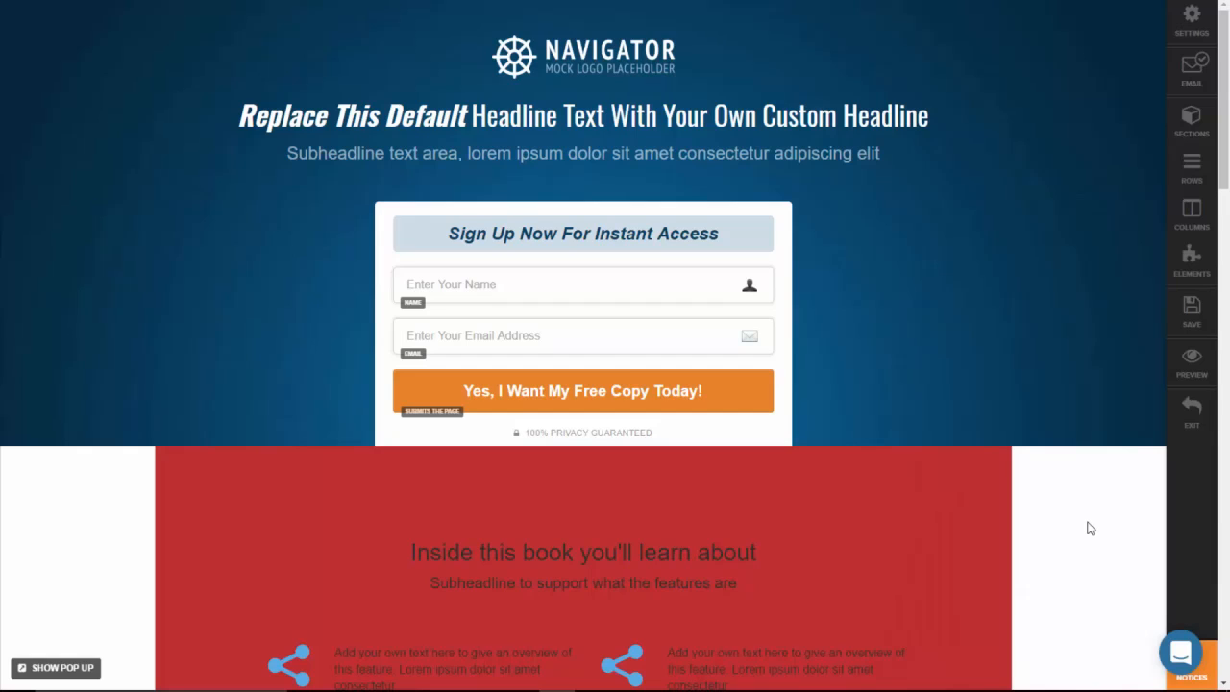
- Save the squeeze page and preview it, checking the sign-up form and the red section
{"action": "left_click", "coordinate": [1201, 312]}
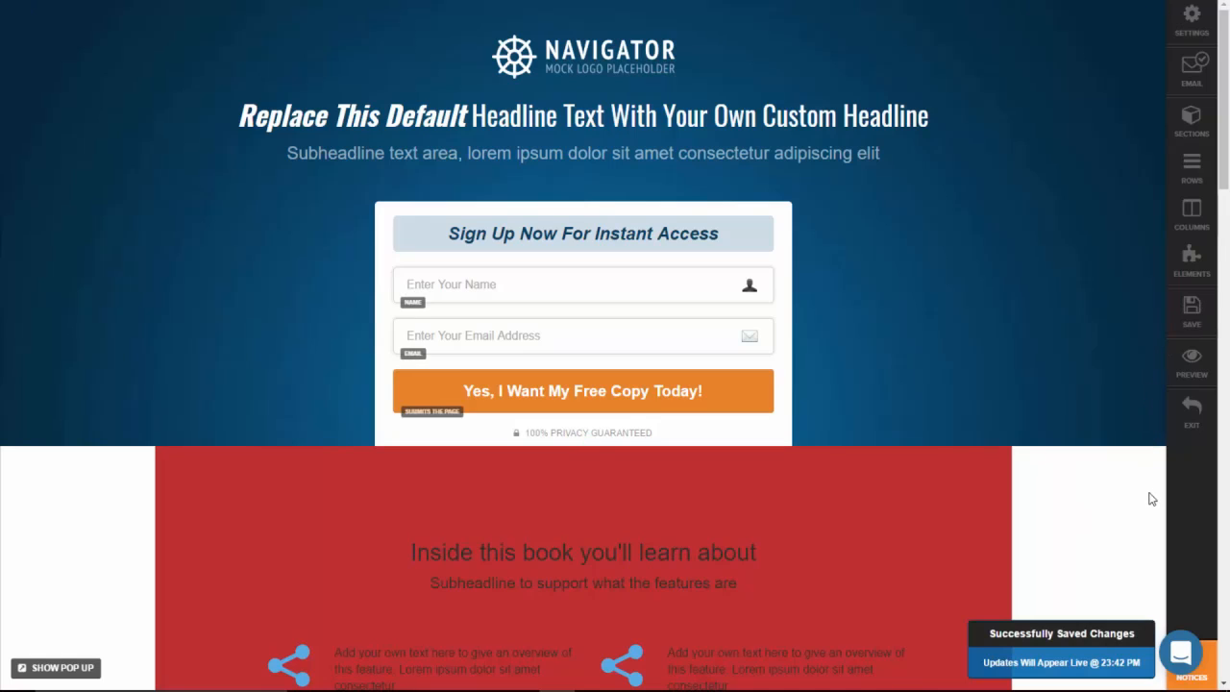
{"action": "left_click", "coordinate": [1189, 363]}
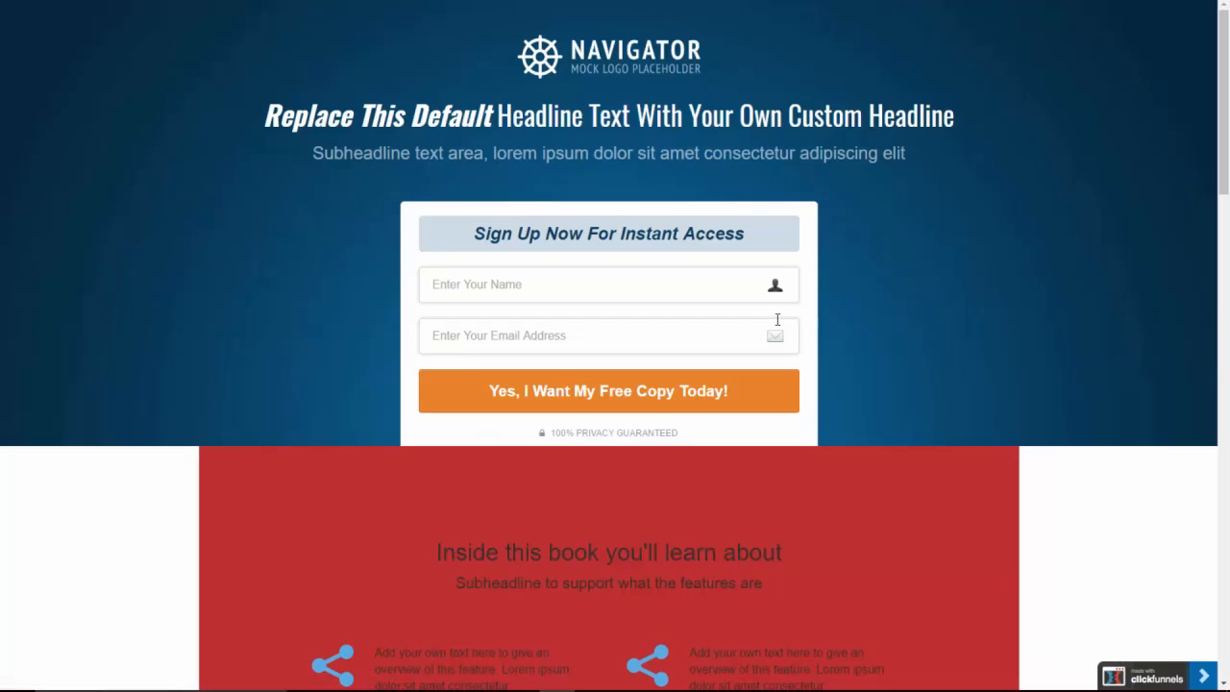
{"action": "scroll", "coordinate": [778, 319], "scroll_direction": "down", "scroll_amount": 5}
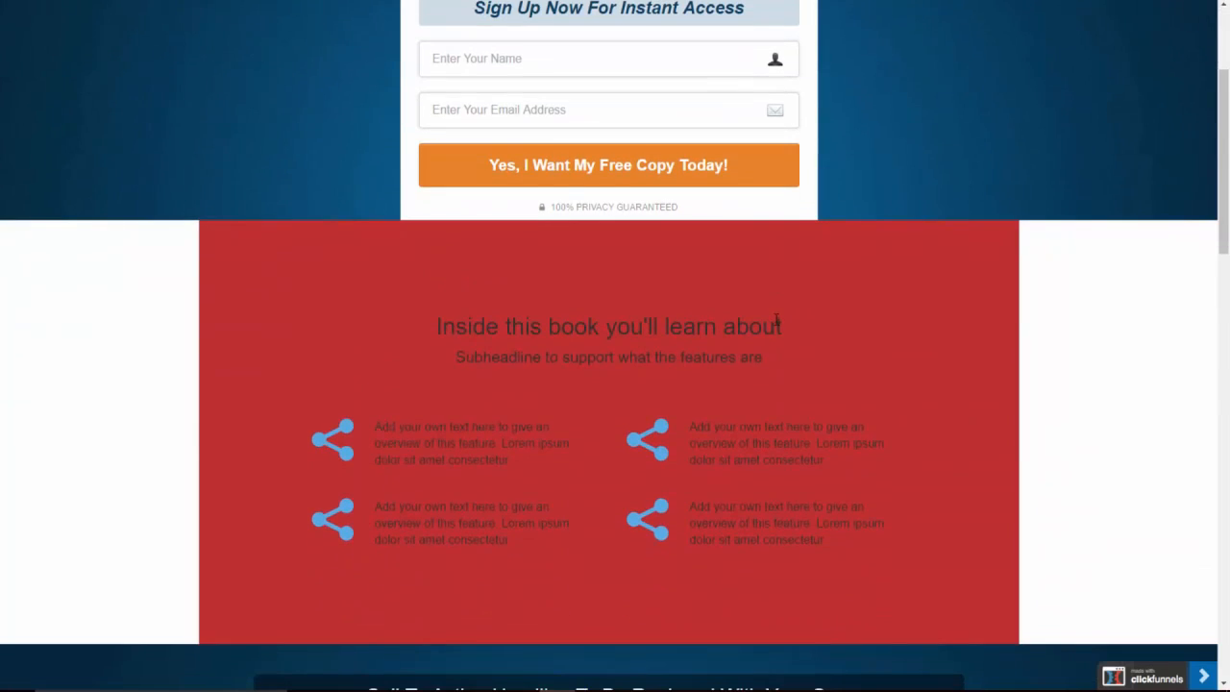
{"action": "scroll", "coordinate": [768, 319], "scroll_direction": "up", "scroll_amount": 5}
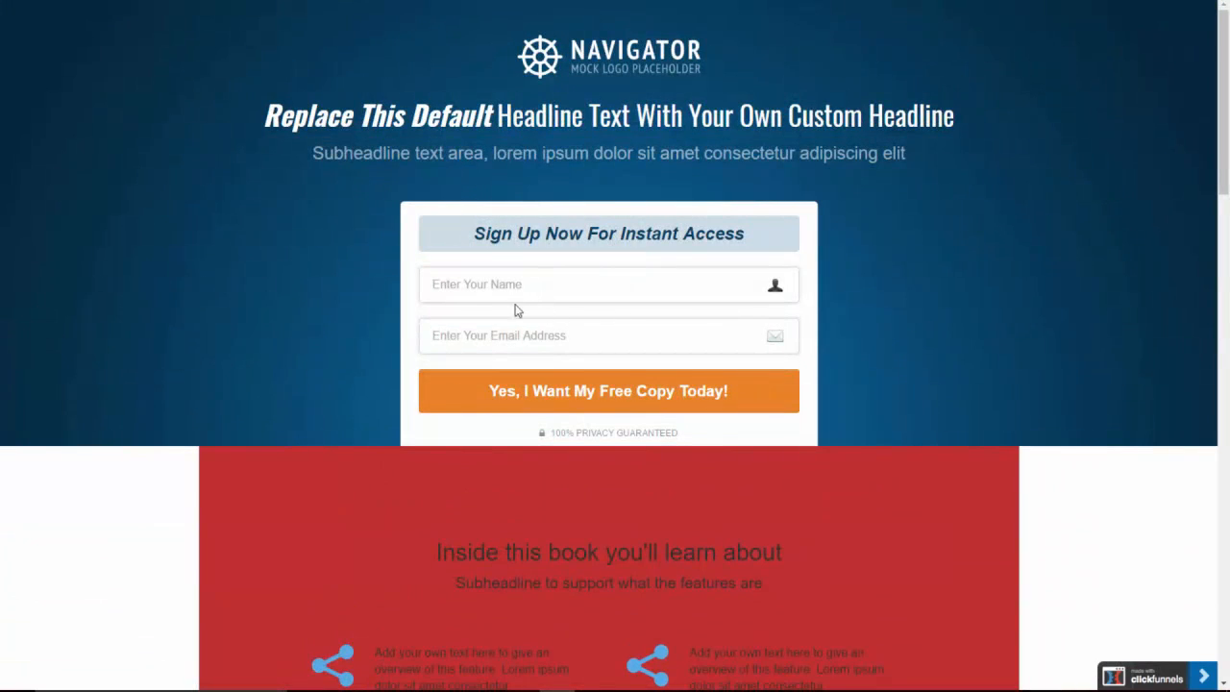
{"action": "left_click", "coordinate": [538, 293]}
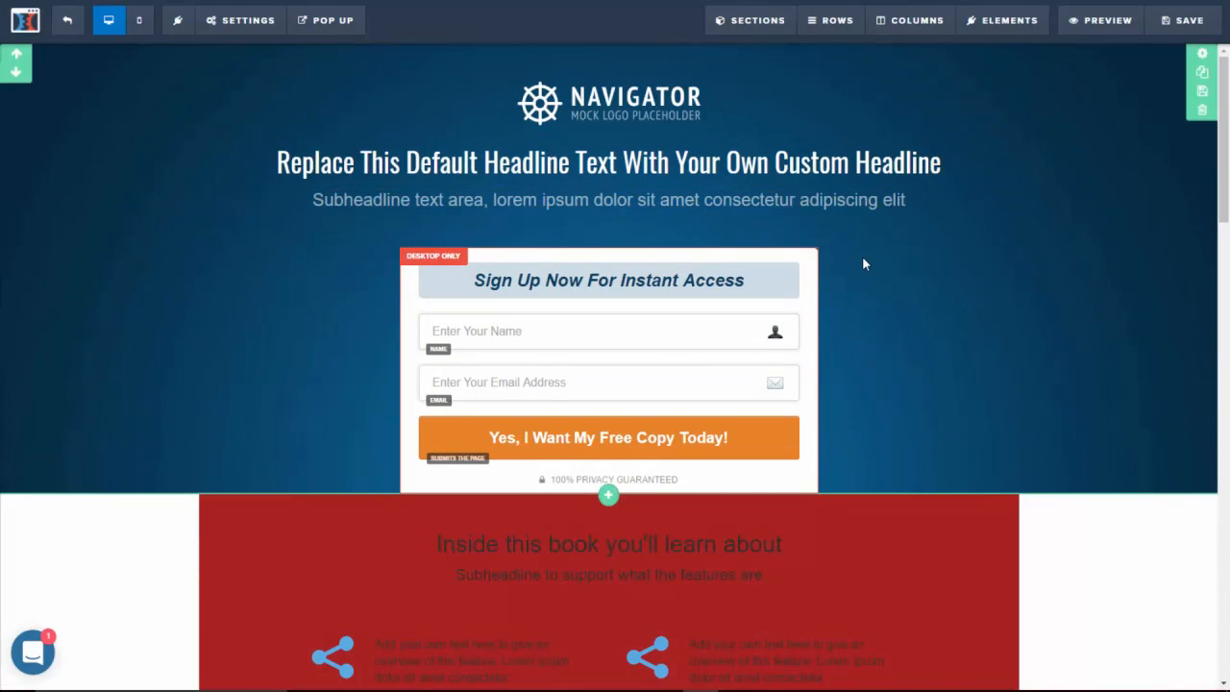
- Add a Video element below the sign-up form's "100% Privacy Guaranteed" line in the newer editor and open the video's settings
{"action": "scroll", "coordinate": [898, 317], "scroll_direction": "down", "scroll_amount": 2}
{"action": "scroll", "coordinate": [900, 318], "scroll_direction": "up", "scroll_amount": 2}
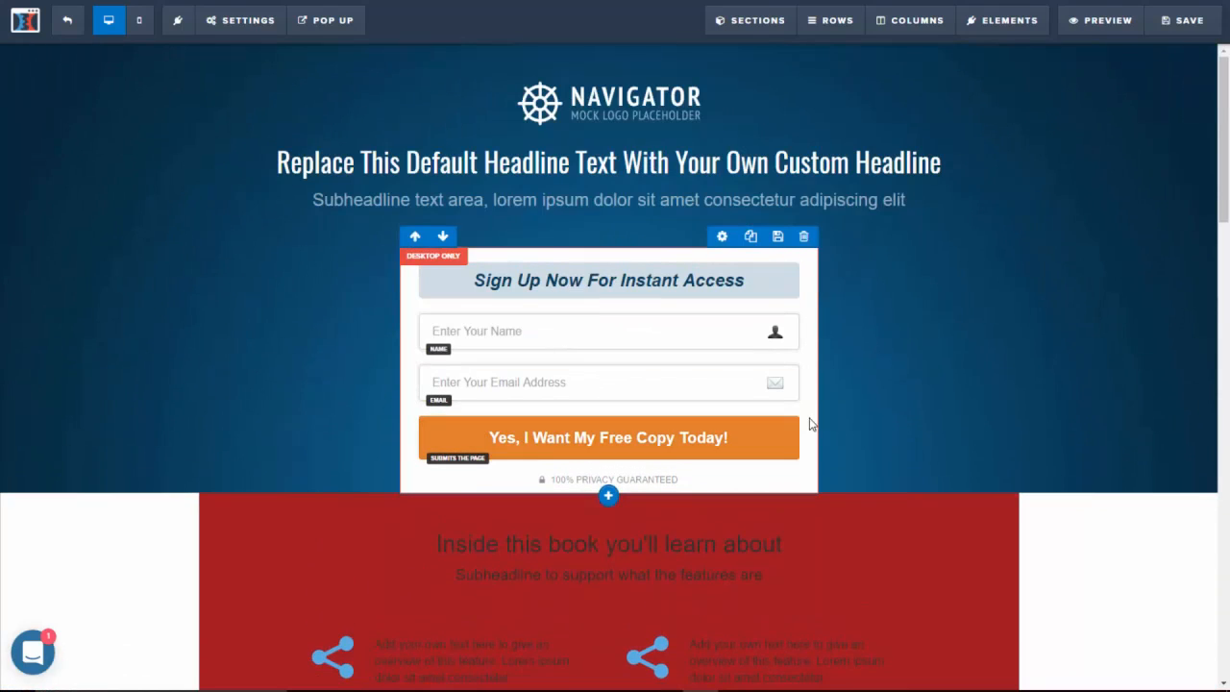
{"action": "mouse_move", "coordinate": [980, 33]}
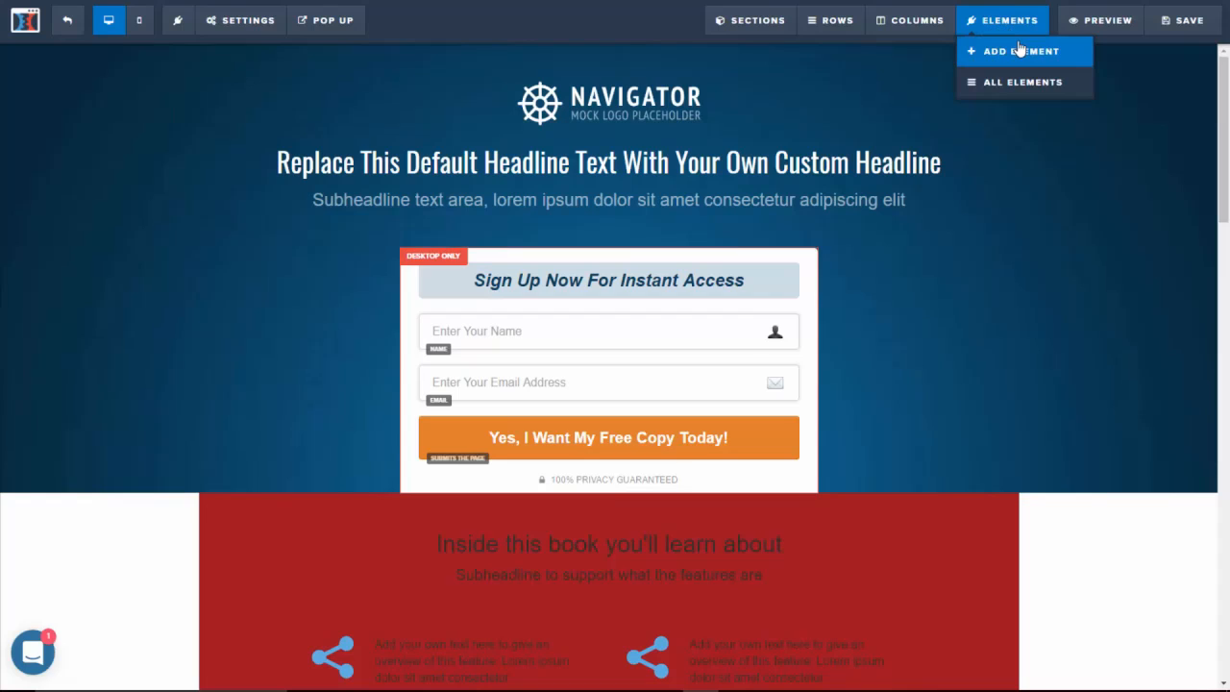
{"action": "left_click", "coordinate": [1020, 56]}
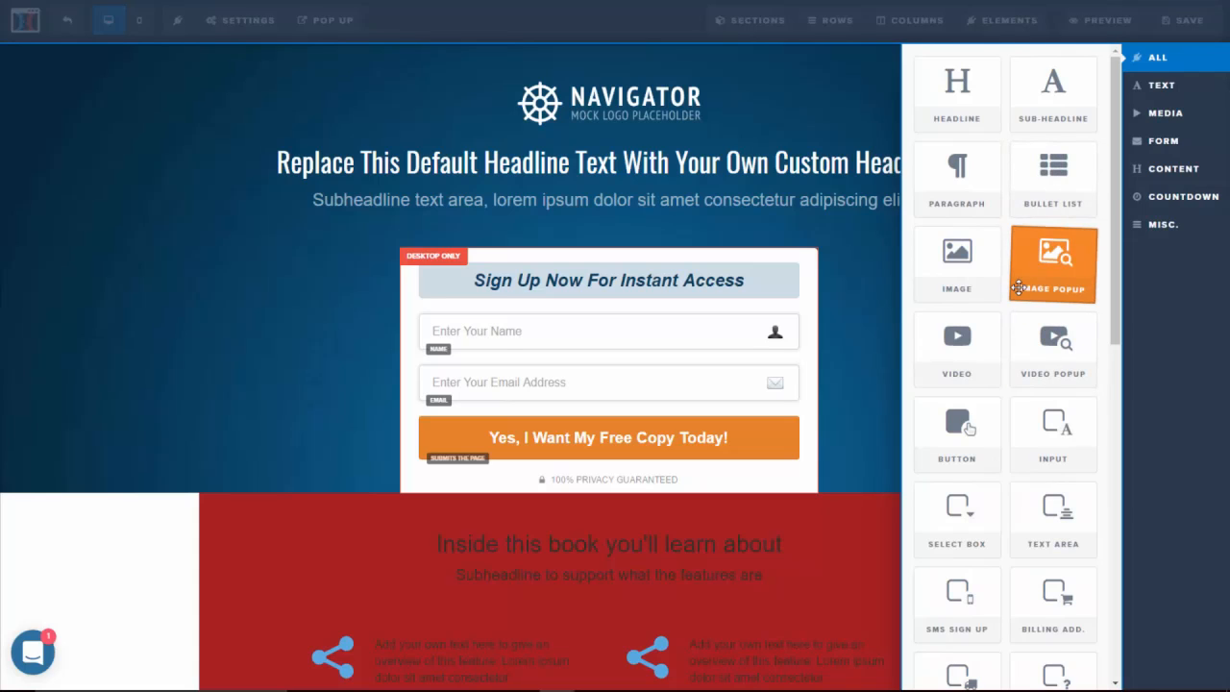
{"action": "scroll", "coordinate": [986, 228], "scroll_direction": "down", "scroll_amount": 3}
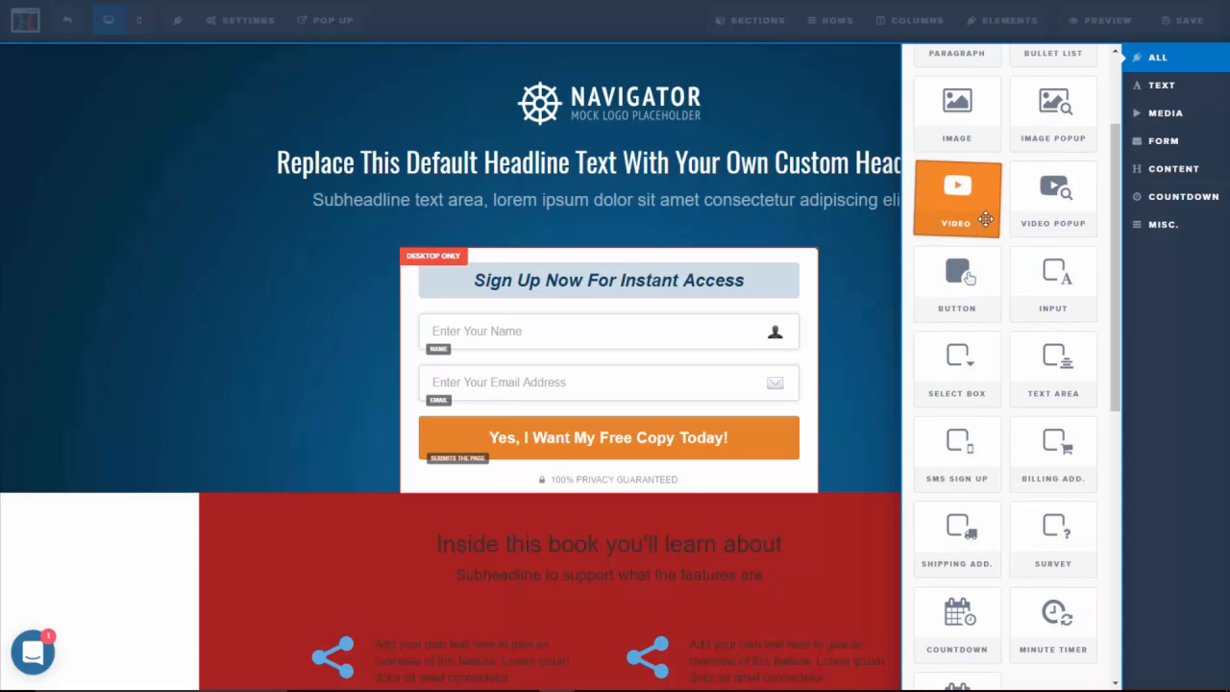
{"action": "left_click_drag", "start_coordinate": [984, 215], "coordinate": [620, 477]}
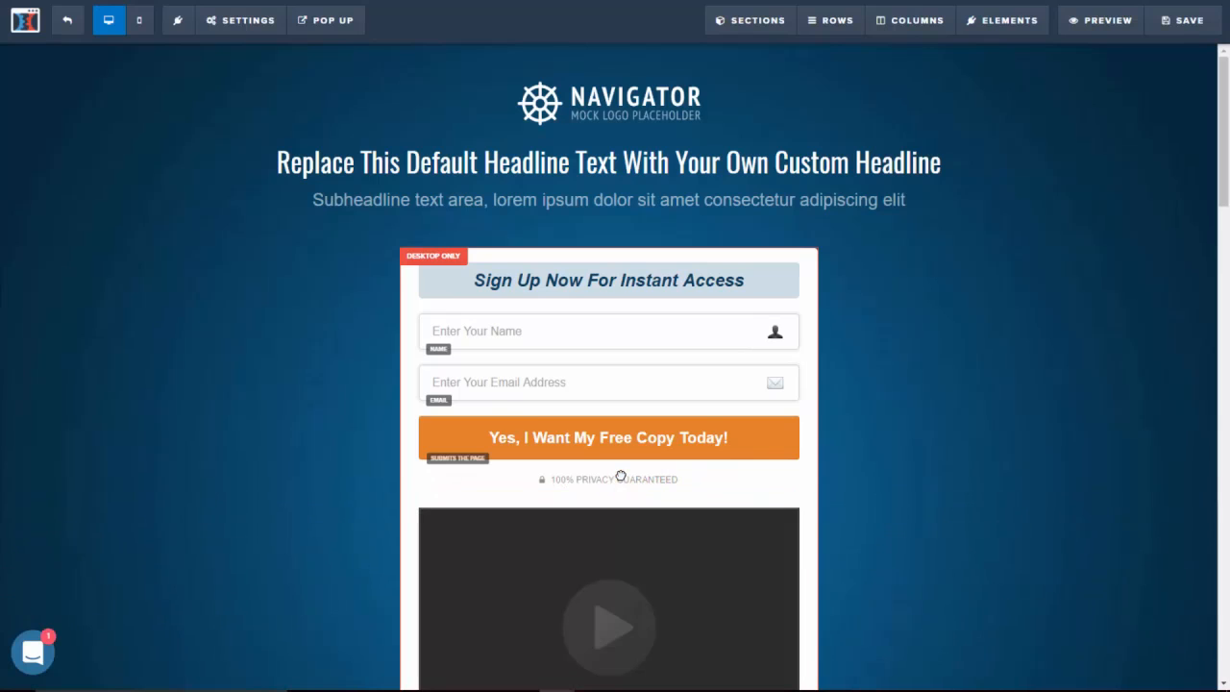
{"action": "scroll", "coordinate": [621, 477], "scroll_direction": "down", "scroll_amount": 3}
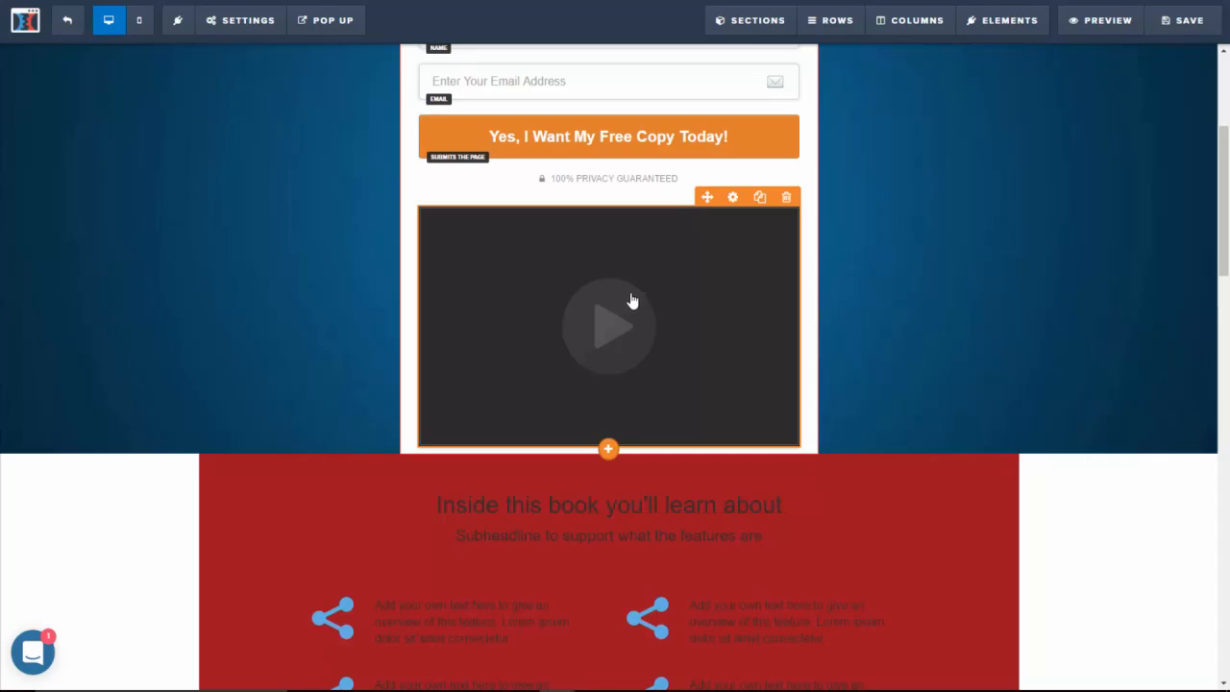
{"action": "left_click", "coordinate": [731, 197]}
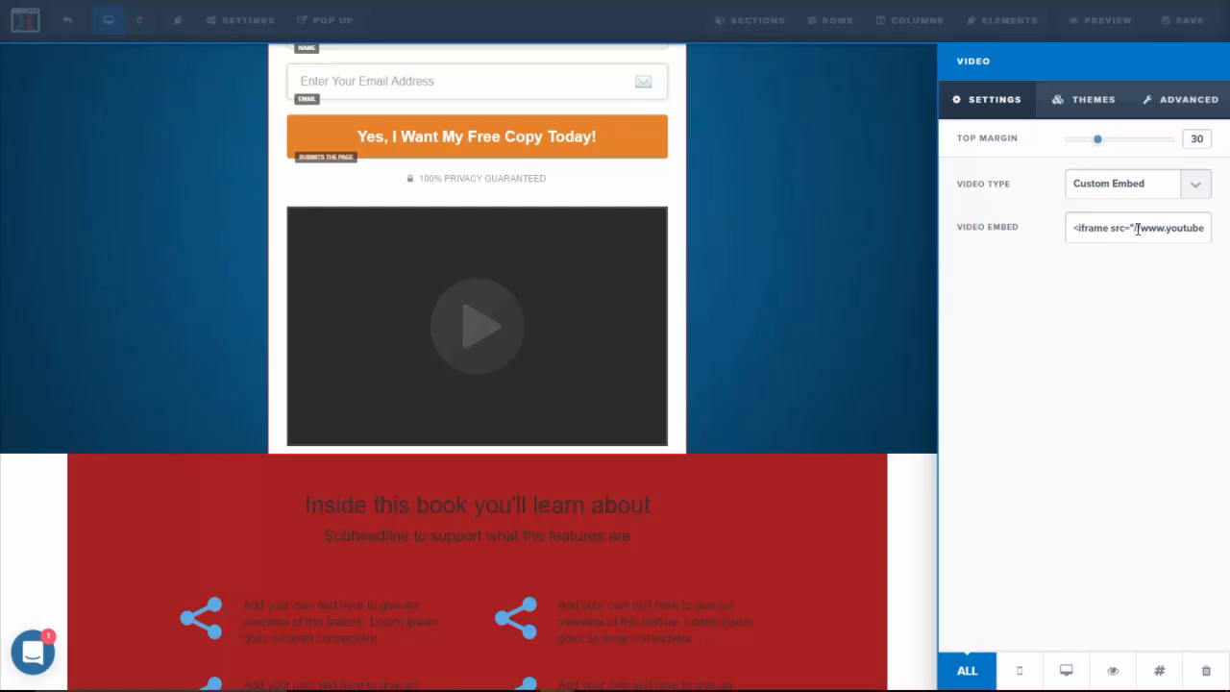
- Set the video's type to HTML5 Video
{"action": "left_click_drag", "start_coordinate": [1136, 228], "coordinate": [1159, 229]}
{"action": "left_click", "coordinate": [1198, 192]}
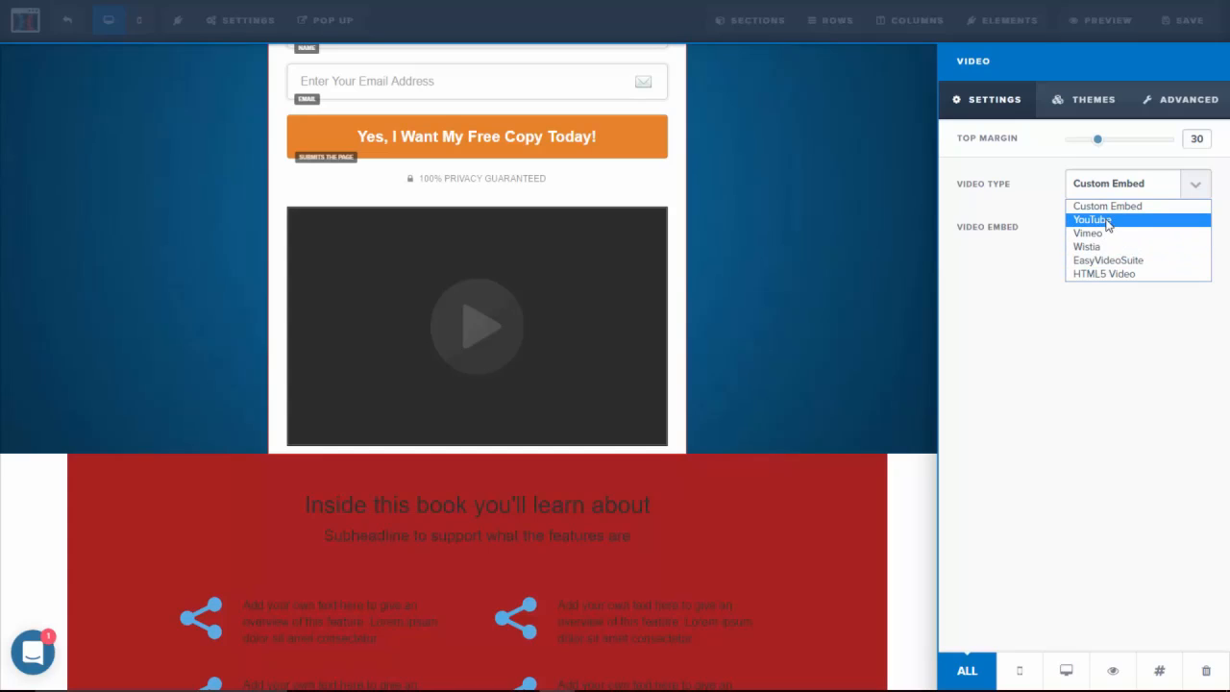
{"action": "left_click", "coordinate": [1100, 273]}
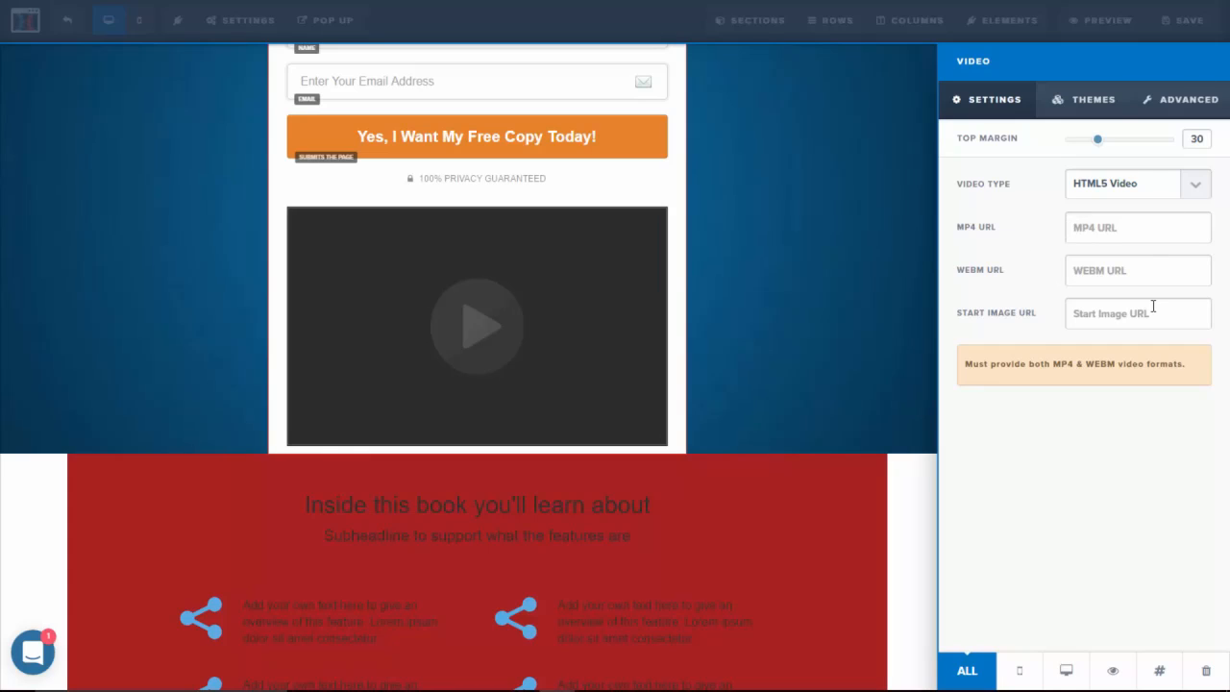
- Apply the red-framed theme to the video
{"action": "left_click", "coordinate": [1079, 113]}
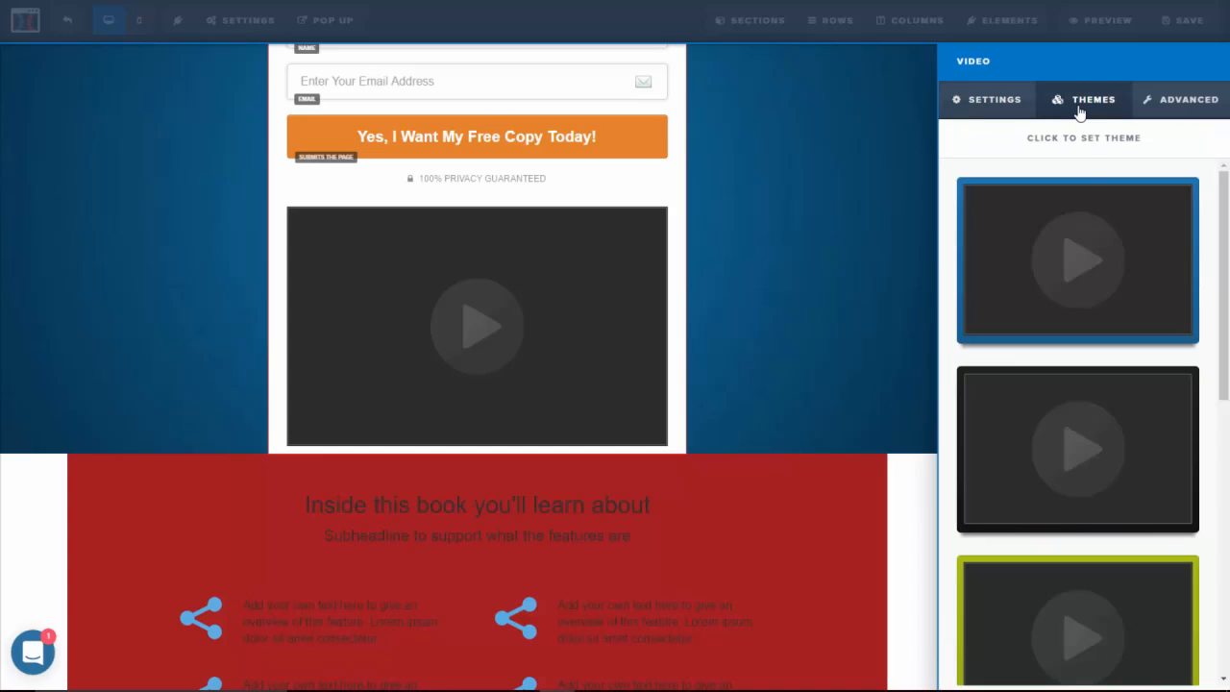
{"action": "scroll", "coordinate": [1117, 346], "scroll_direction": "down", "scroll_amount": 5}
{"action": "scroll", "coordinate": [1120, 352], "scroll_direction": "down", "scroll_amount": 2}
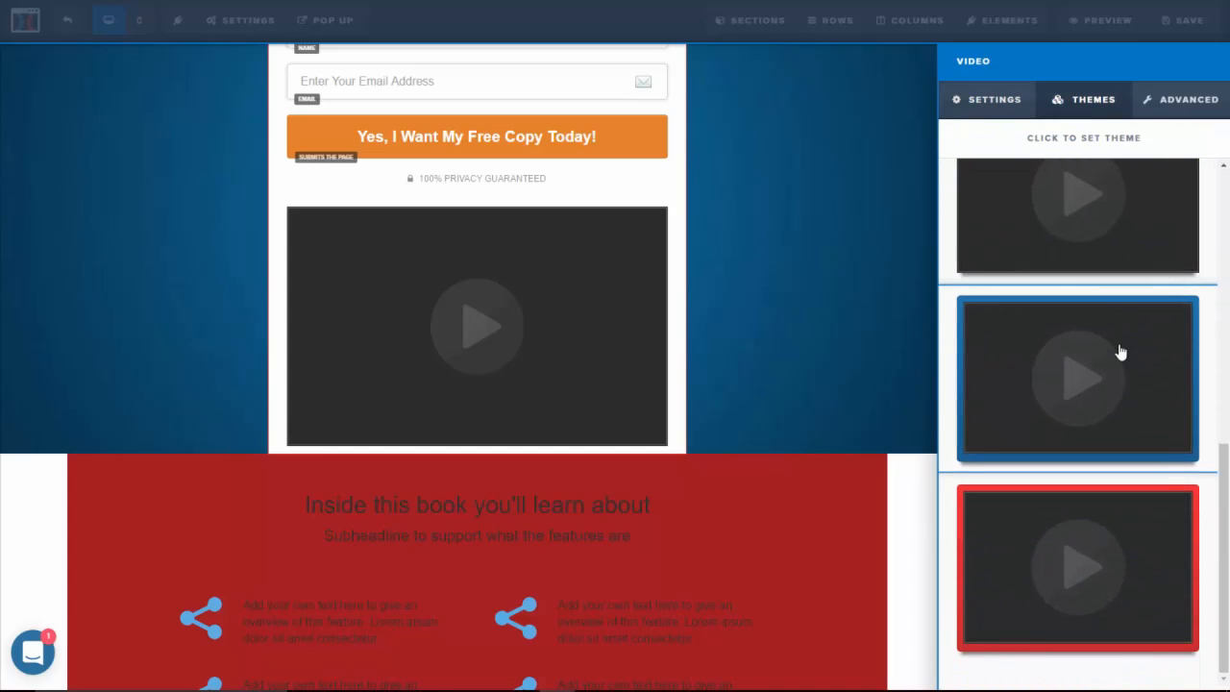
{"action": "left_click", "coordinate": [1098, 563]}
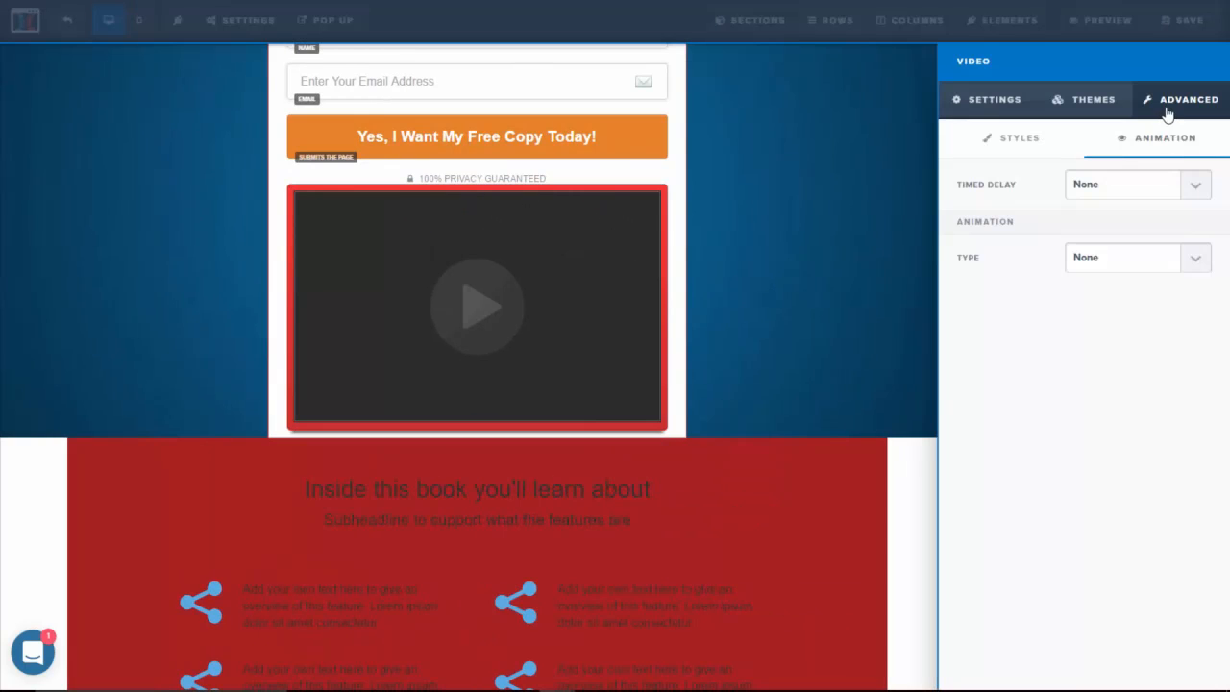
- Check the timed delay and animation type options available for the video
{"action": "left_click", "coordinate": [1166, 184]}
{"action": "left_click", "coordinate": [1124, 319]}
{"action": "left_click", "coordinate": [1130, 274]}
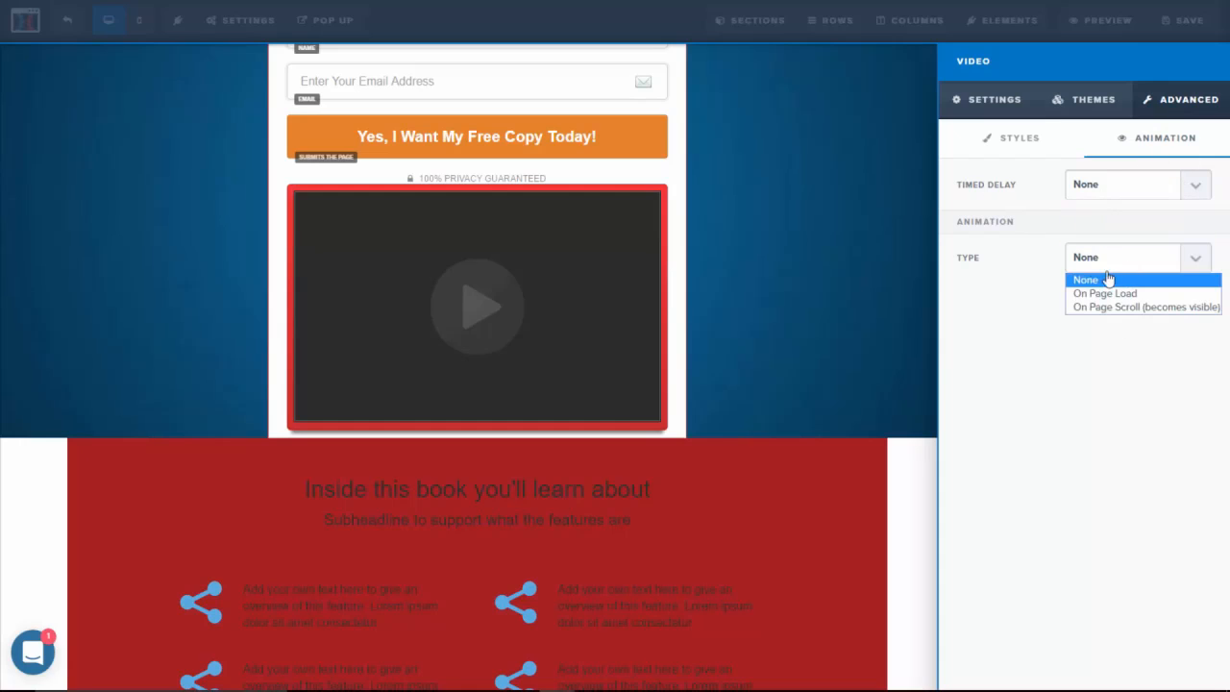
{"action": "left_click", "coordinate": [1116, 359]}
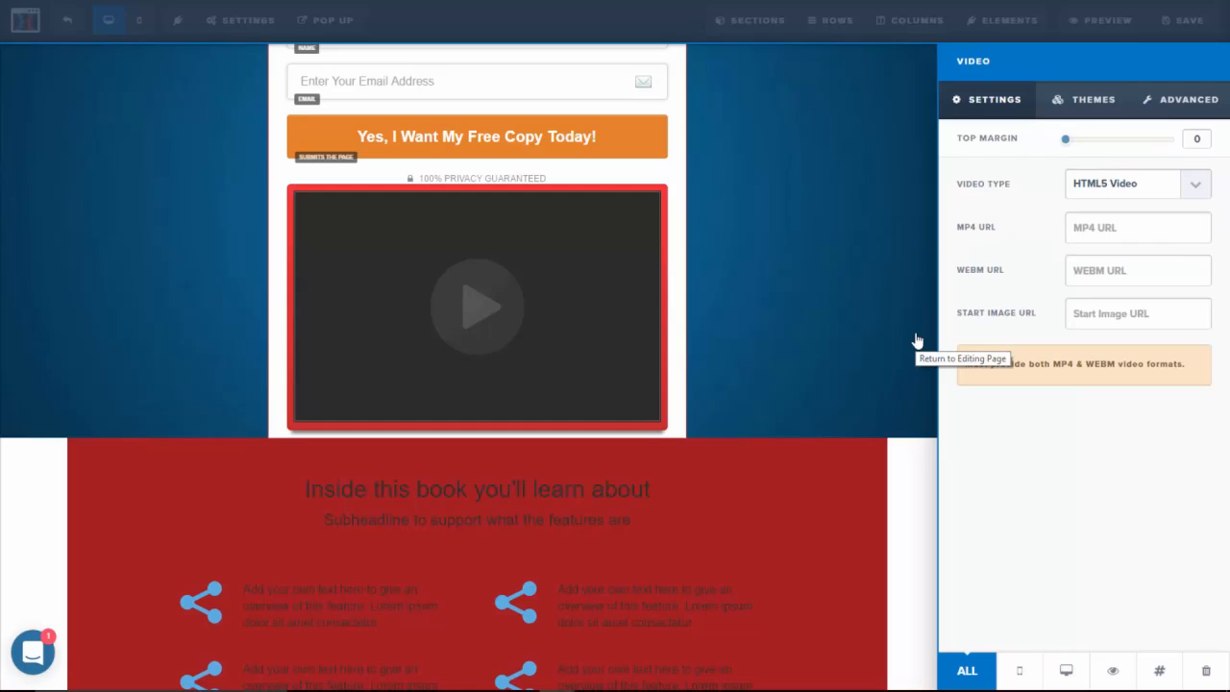
- Add a Countdown element directly below the video
{"action": "left_click", "coordinate": [1007, 23]}
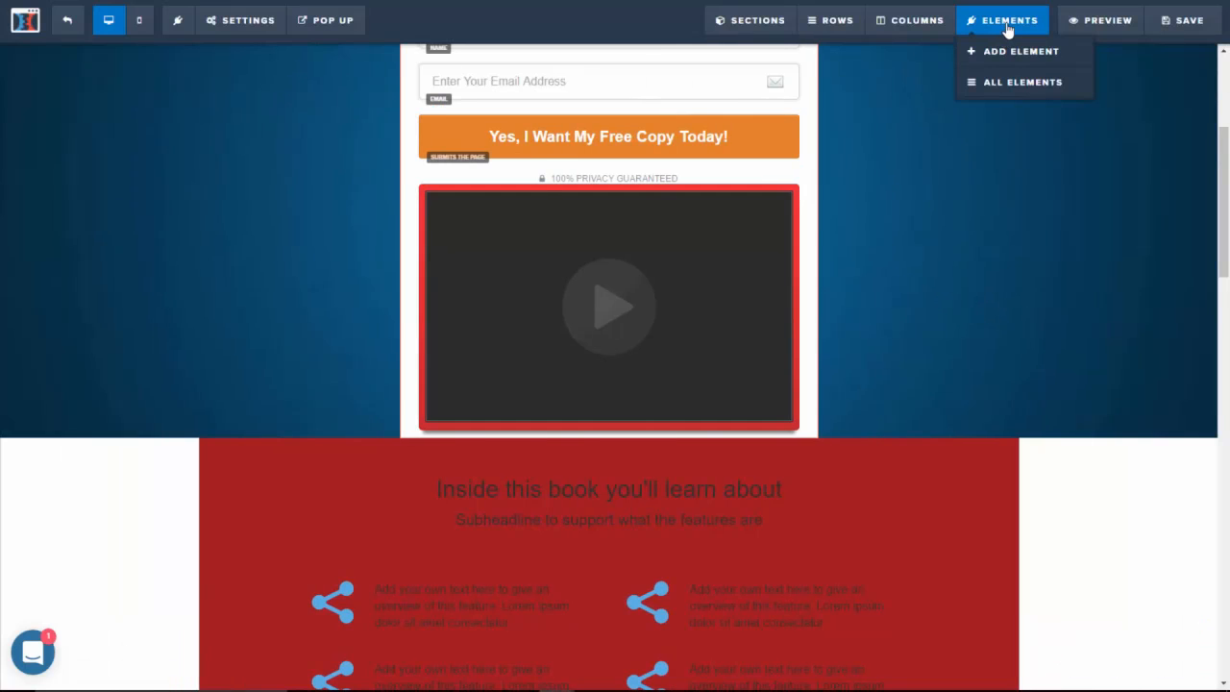
{"action": "left_click", "coordinate": [1005, 59]}
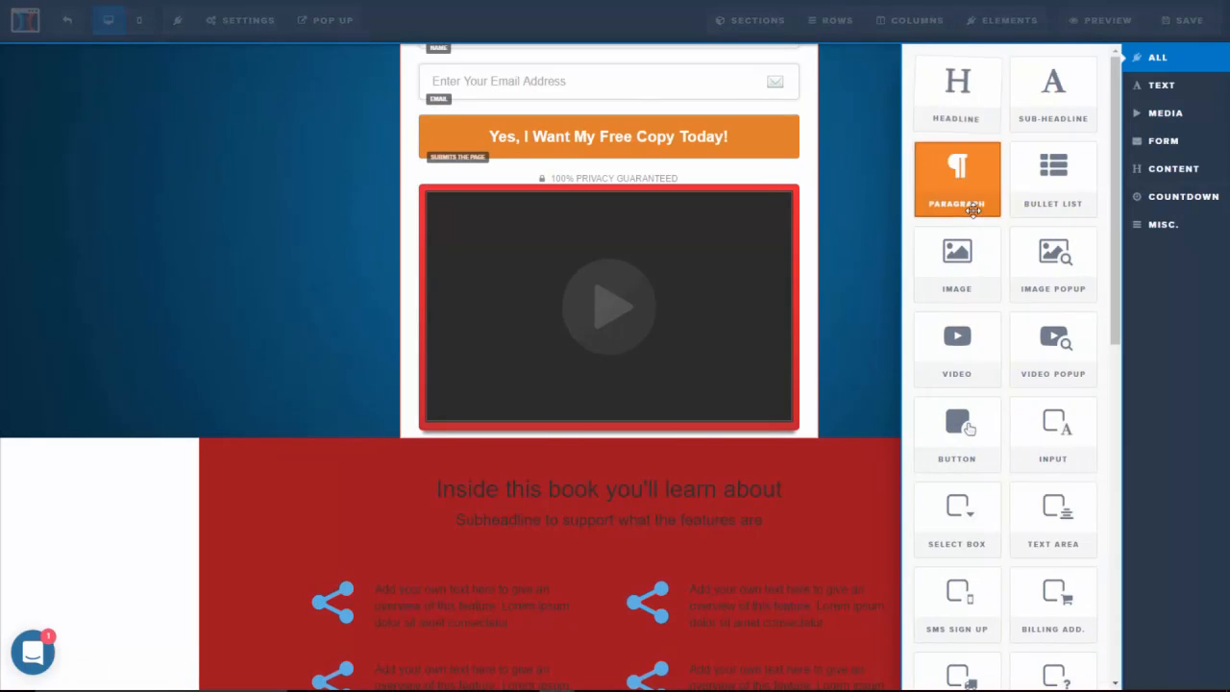
{"action": "scroll", "coordinate": [1026, 387], "scroll_direction": "down", "scroll_amount": 3}
{"action": "scroll", "coordinate": [1026, 386], "scroll_direction": "down", "scroll_amount": 2}
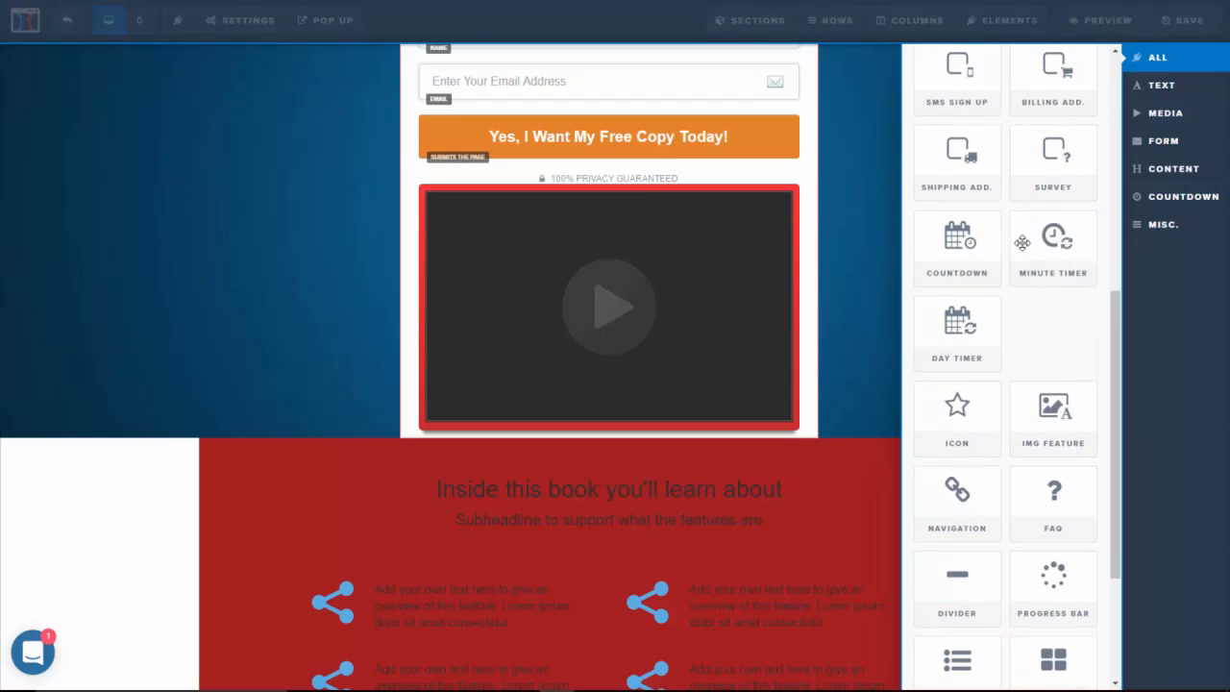
{"action": "left_click_drag", "start_coordinate": [951, 276], "coordinate": [634, 425]}
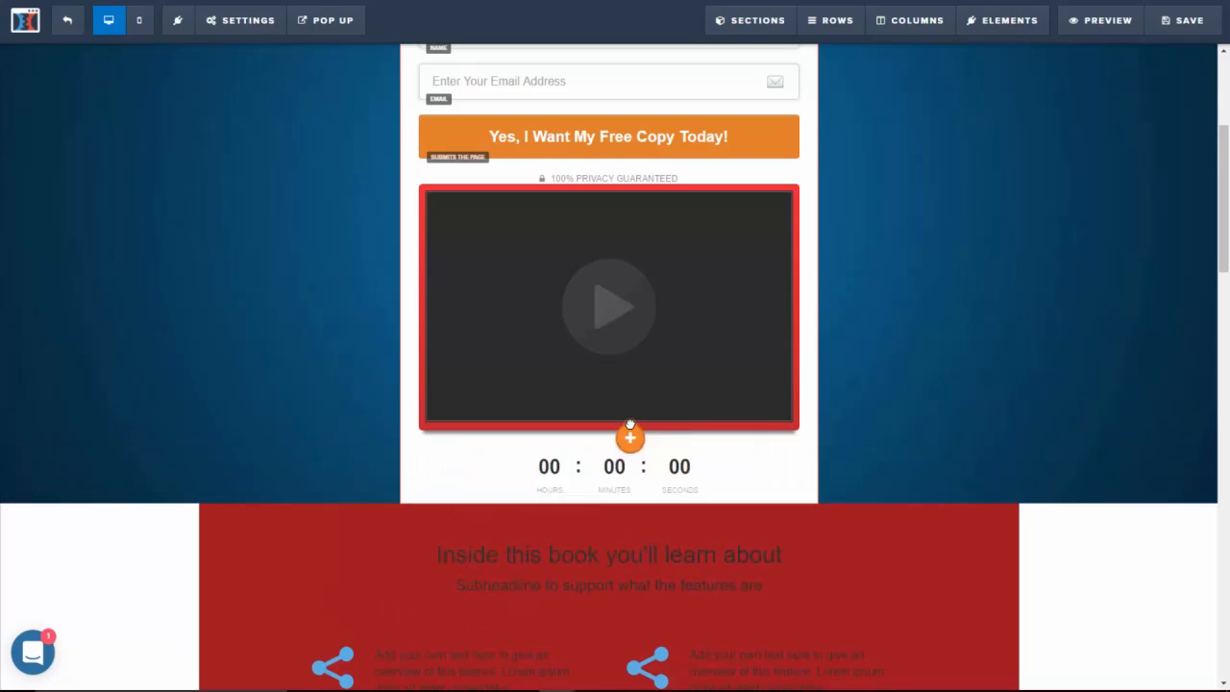
- Review the date countdown's settings and apply the theme with black circles to it
{"action": "mouse_move", "coordinate": [554, 477]}
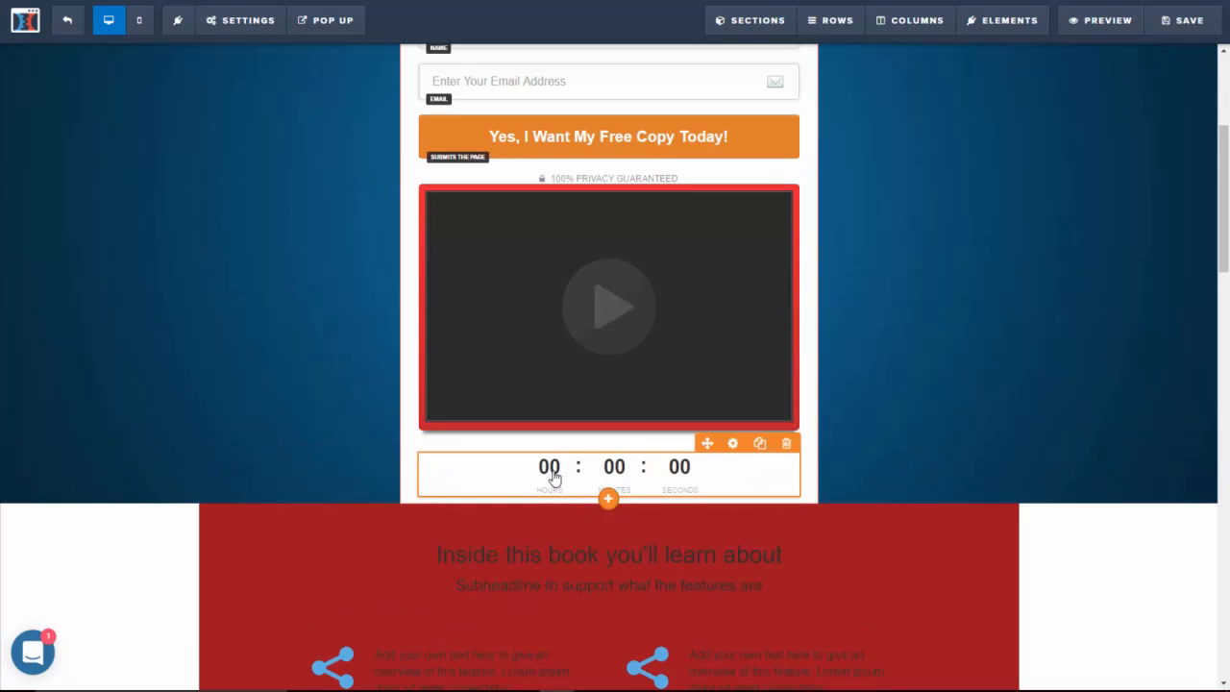
{"action": "left_click", "coordinate": [734, 445]}
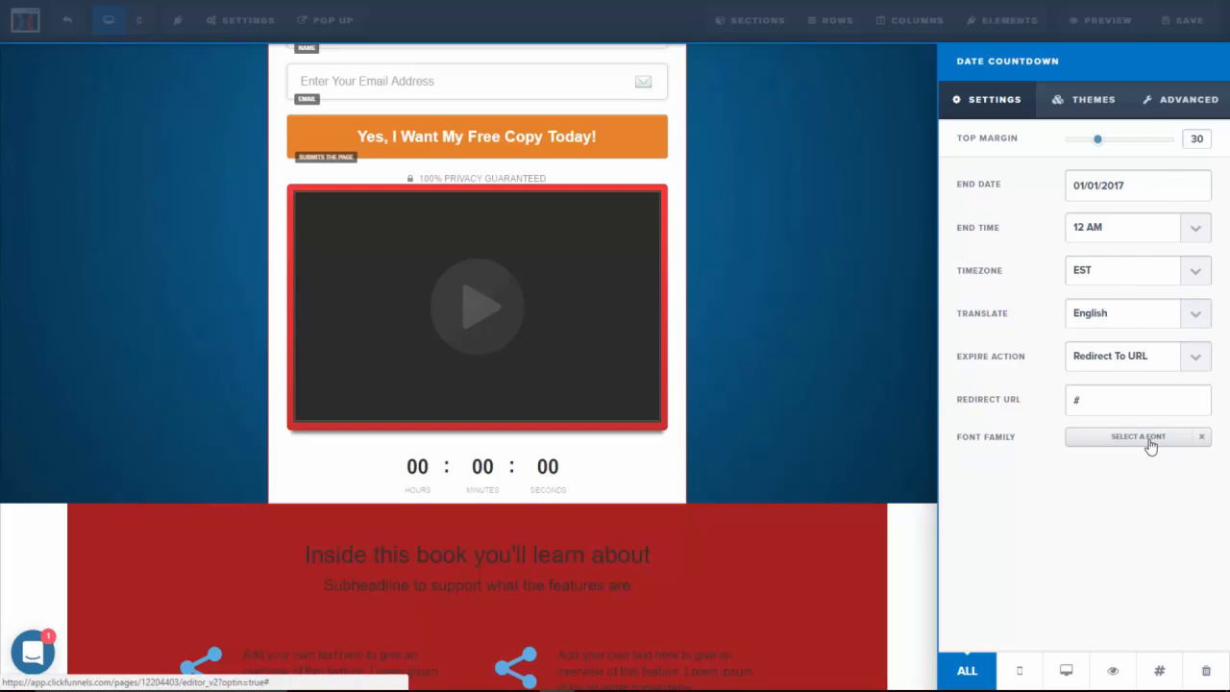
{"action": "left_click", "coordinate": [1086, 100]}
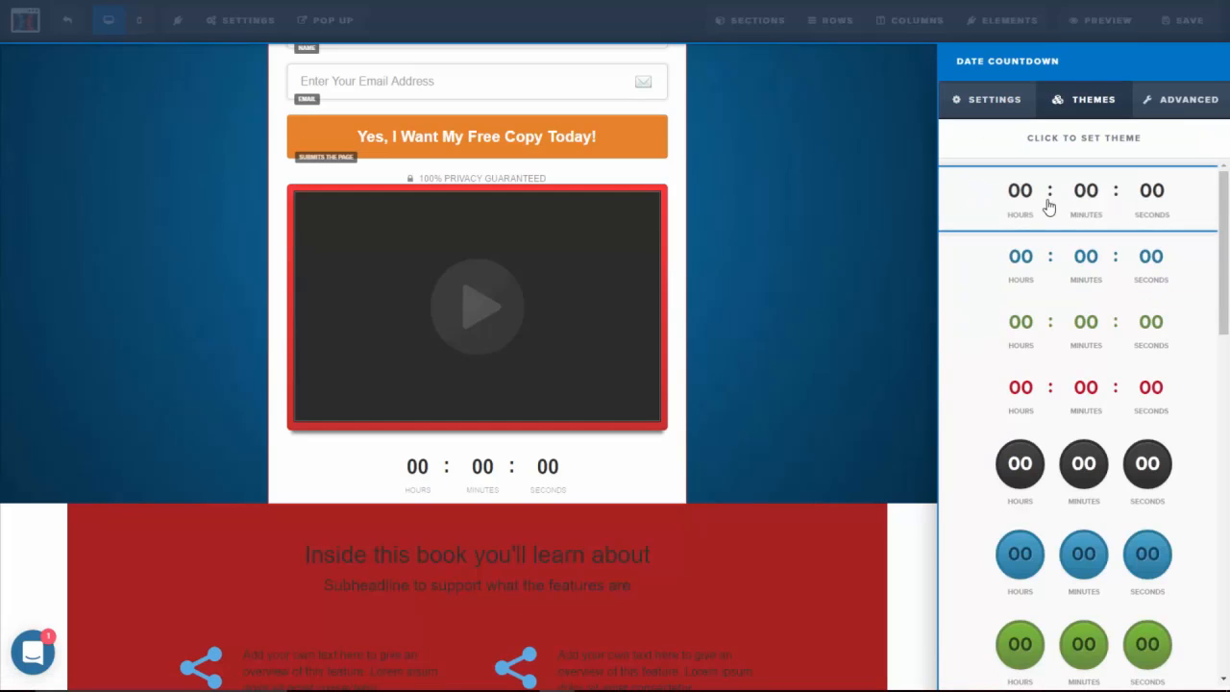
{"action": "scroll", "coordinate": [1082, 212], "scroll_direction": "down", "scroll_amount": 3}
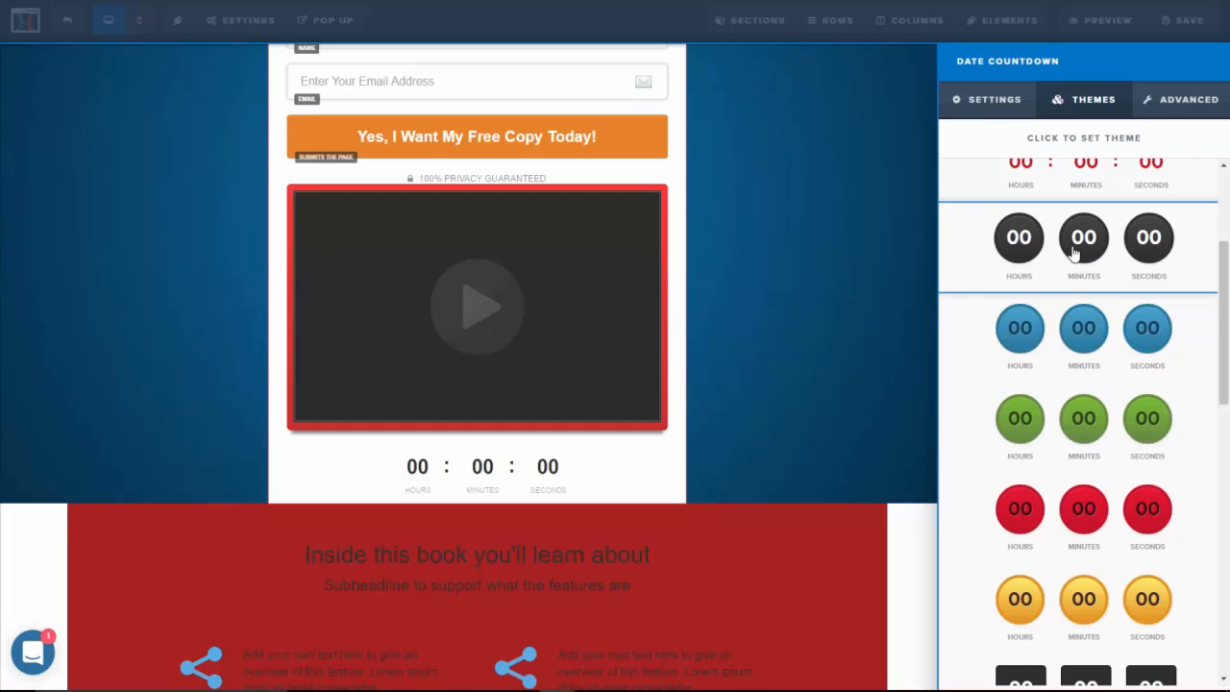
{"action": "left_click", "coordinate": [1082, 248]}
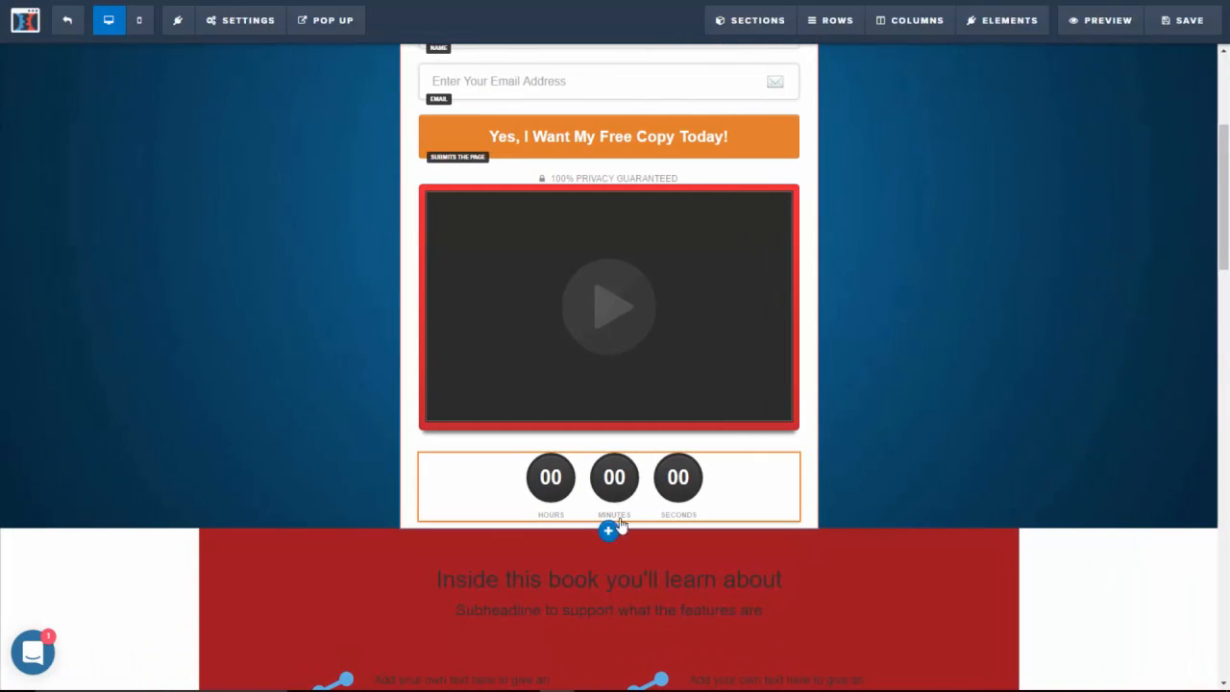
- Check the countdown's advanced style and animation options, leaving them as they are
{"action": "left_click", "coordinate": [731, 472]}
{"action": "left_click", "coordinate": [1193, 108]}
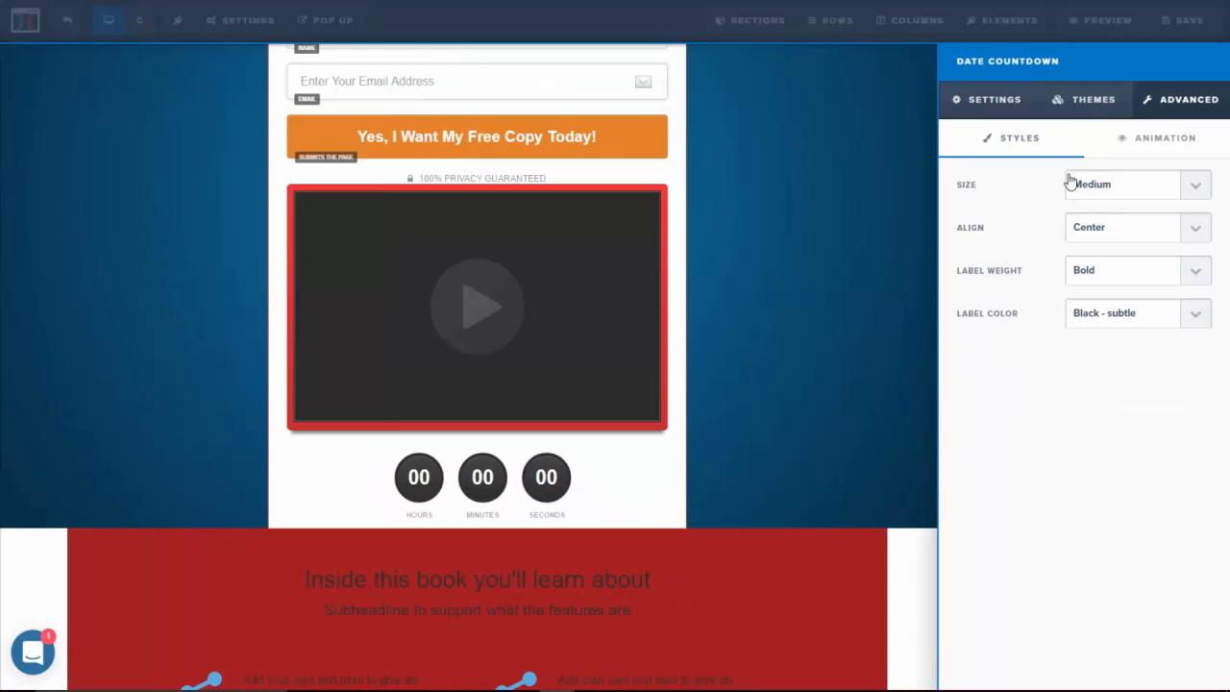
{"action": "left_click", "coordinate": [1139, 136]}
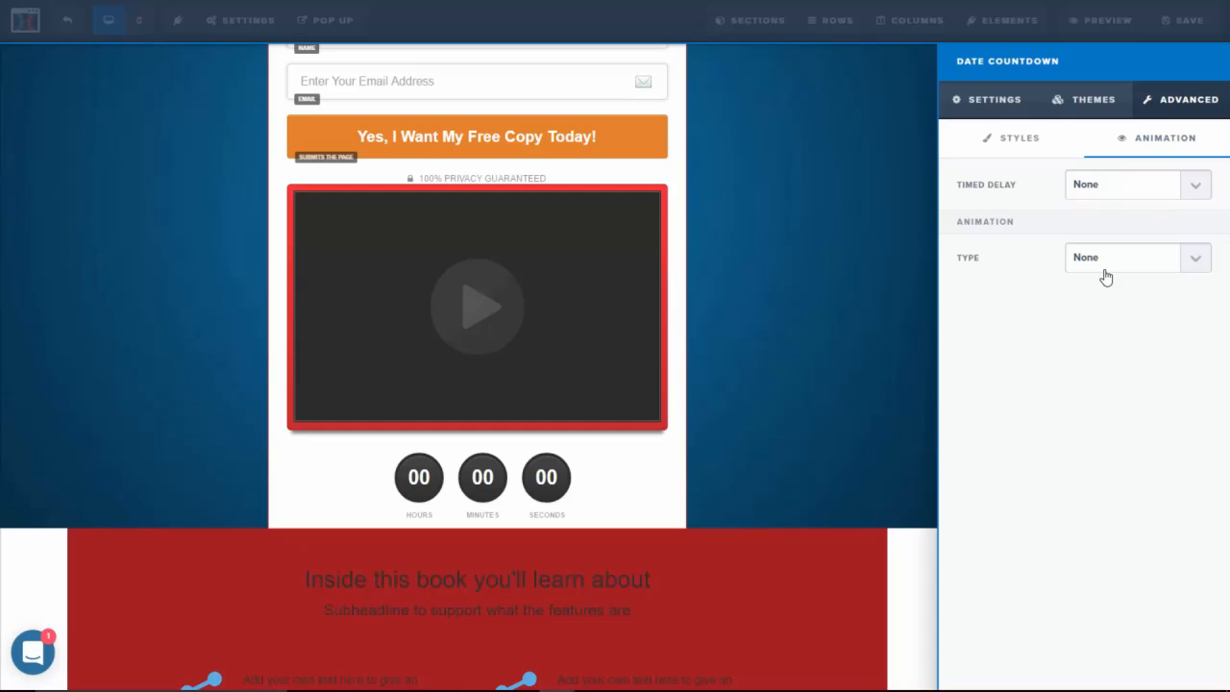
{"action": "left_click", "coordinate": [938, 280]}
- Browse the available elements and add a Button element below the countdown
{"action": "mouse_move", "coordinate": [999, 38]}
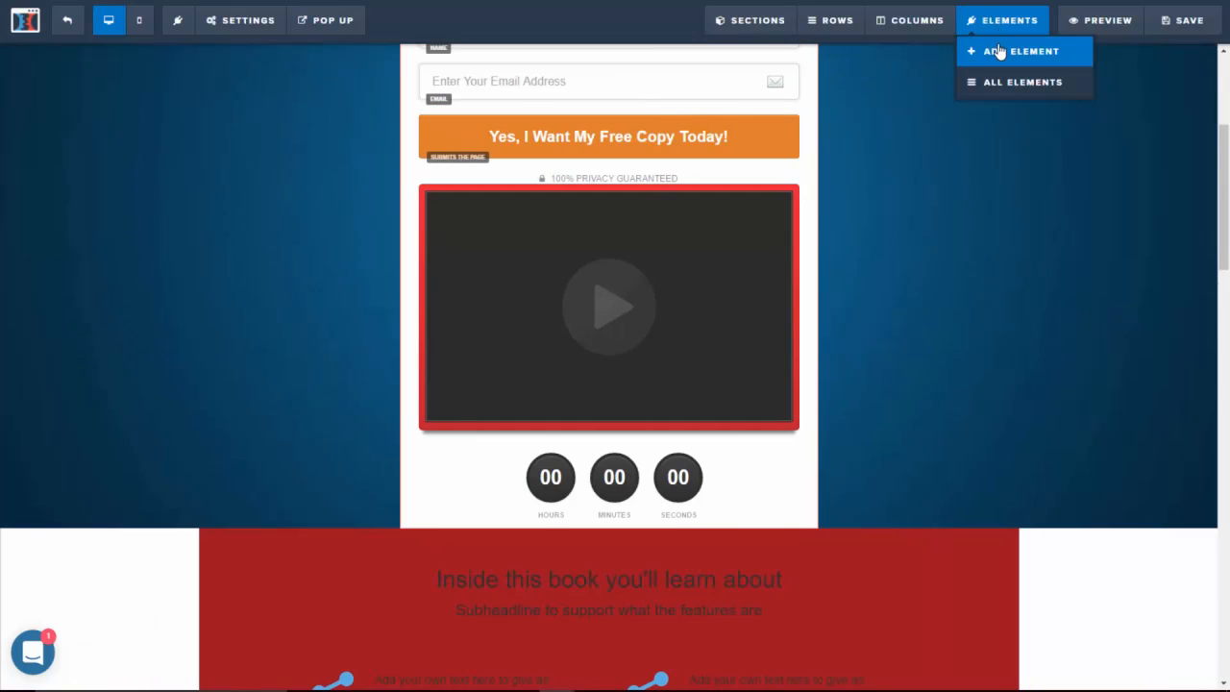
{"action": "left_click", "coordinate": [999, 56]}
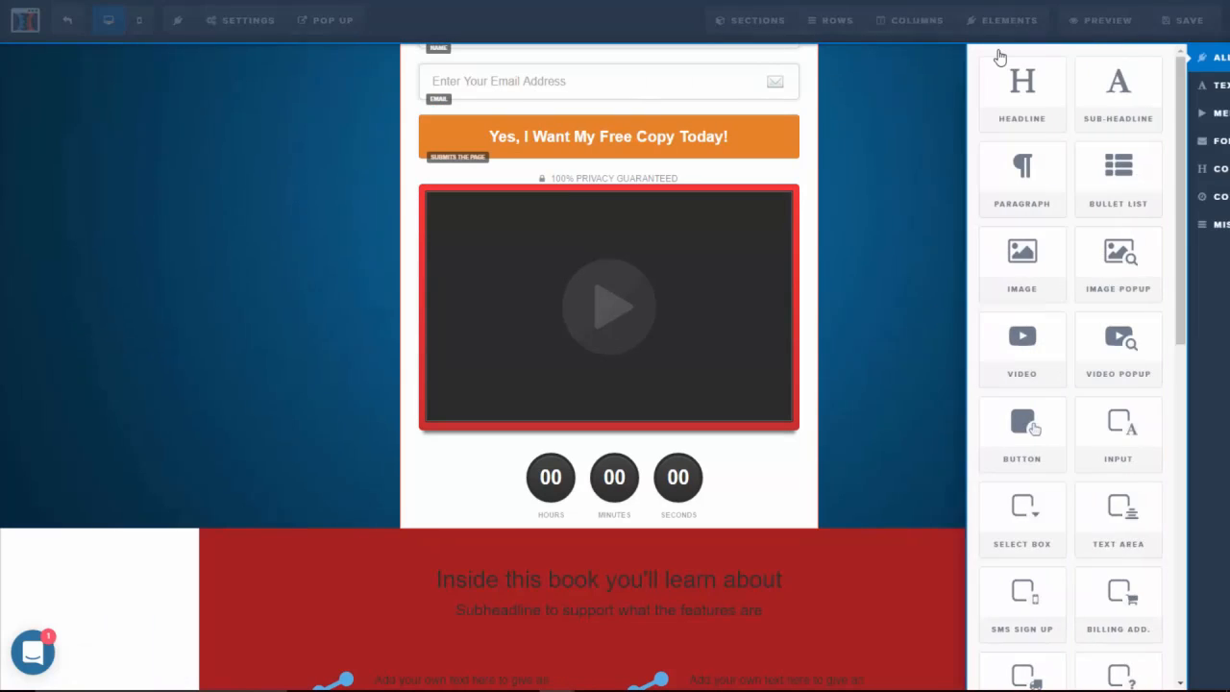
{"action": "scroll", "coordinate": [999, 461], "scroll_direction": "down", "scroll_amount": 7}
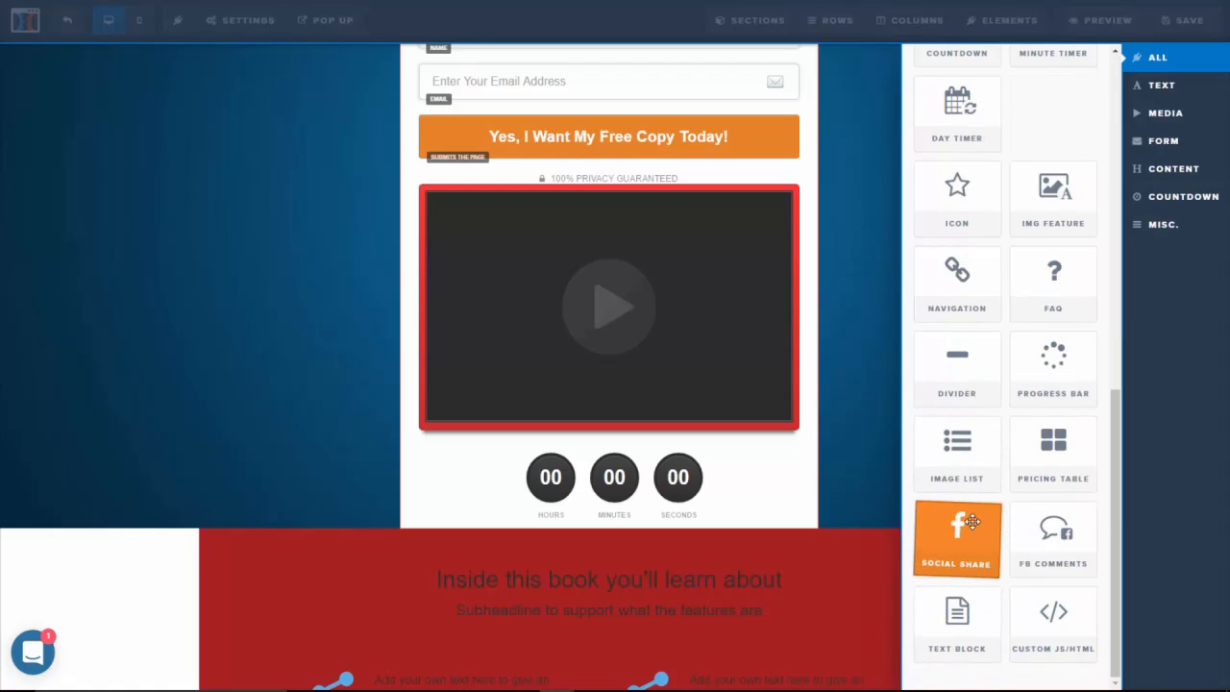
{"action": "scroll", "coordinate": [977, 517], "scroll_direction": "up", "scroll_amount": 4}
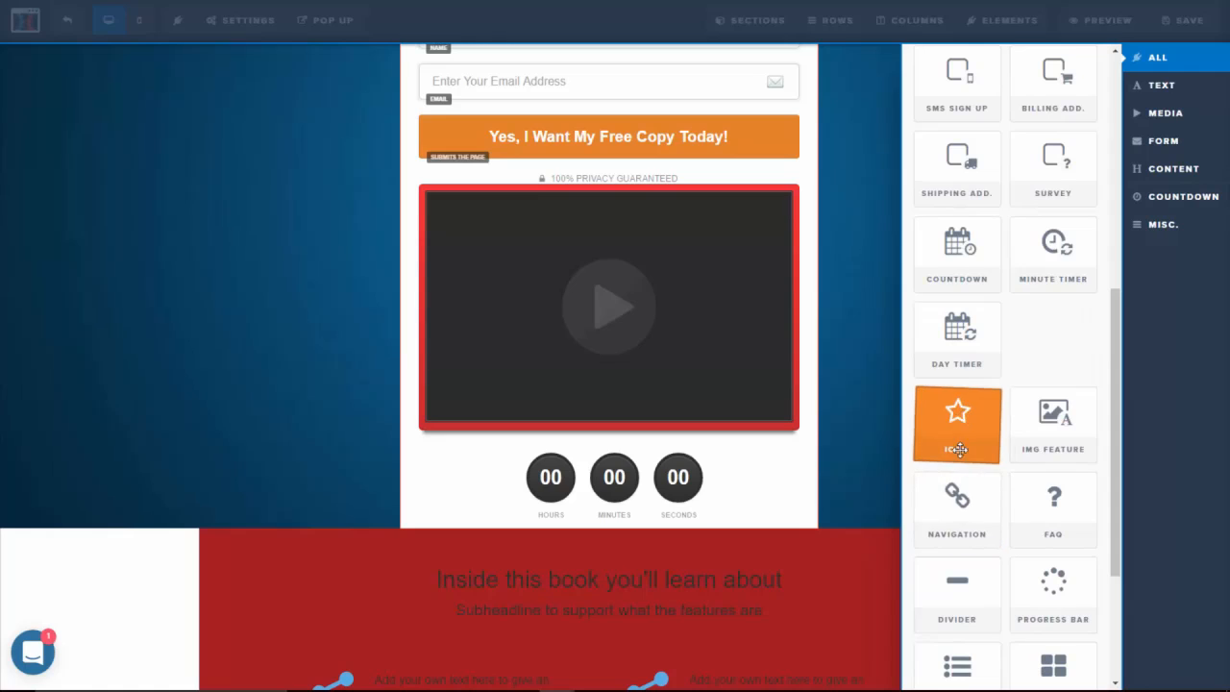
{"action": "scroll", "coordinate": [969, 530], "scroll_direction": "up", "scroll_amount": 3}
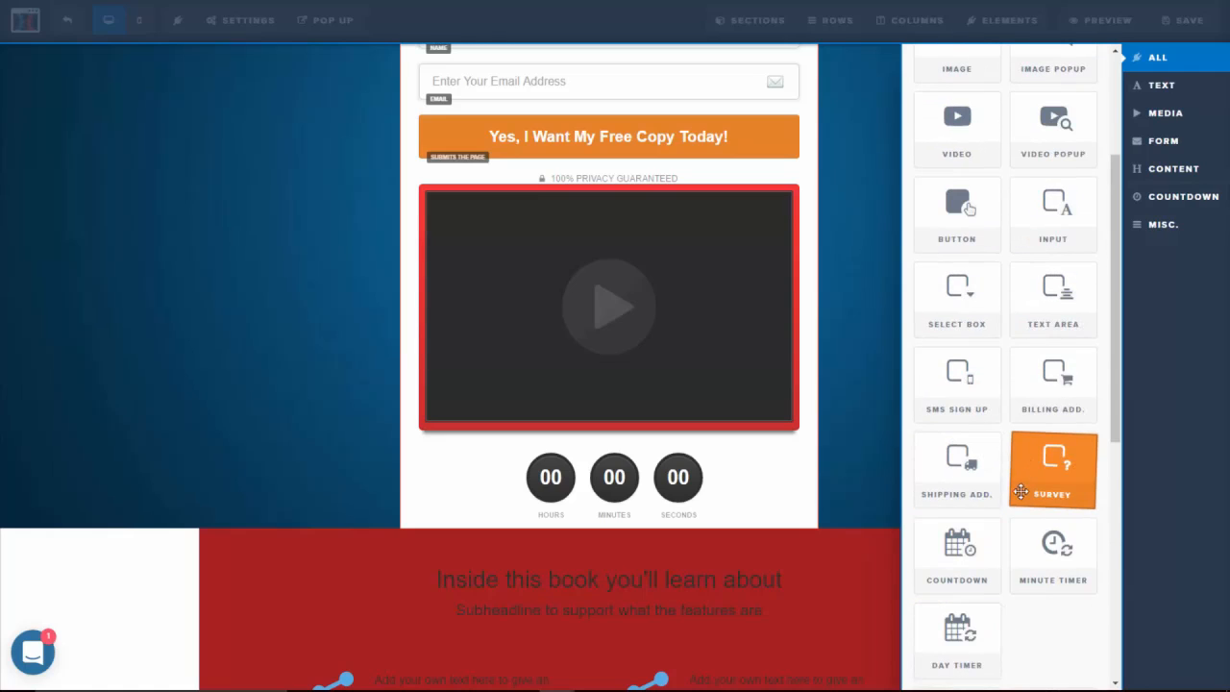
{"action": "scroll", "coordinate": [1052, 495], "scroll_direction": "up", "scroll_amount": 1}
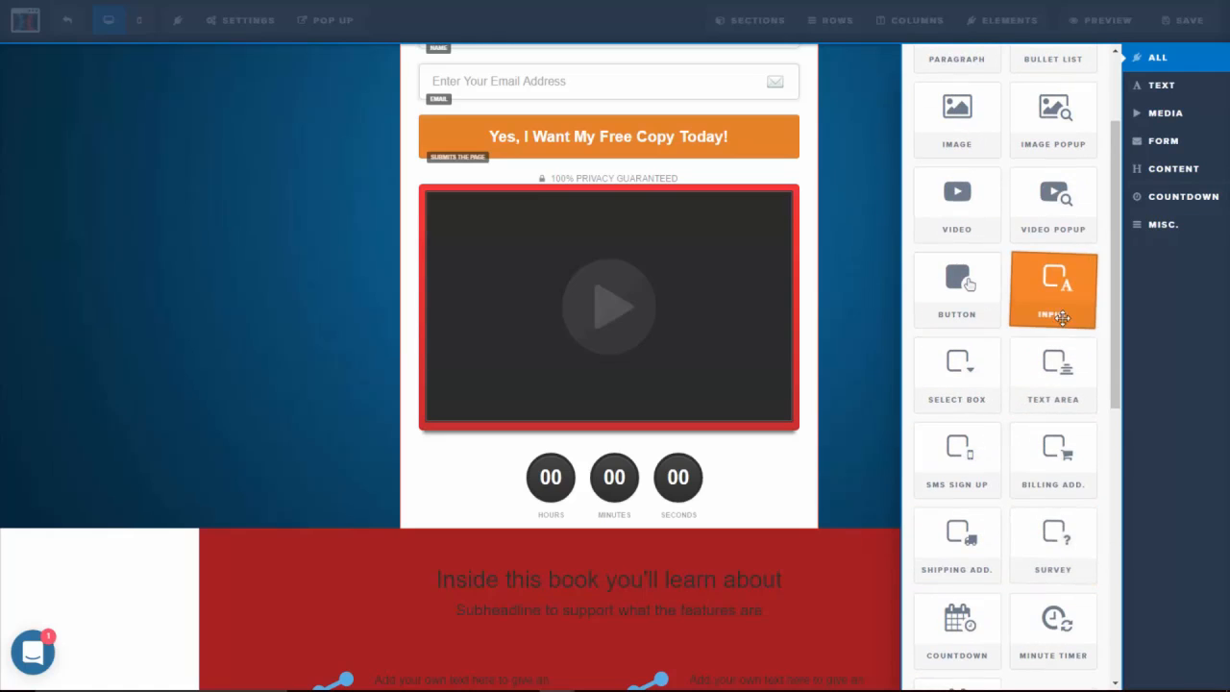
{"action": "mouse_move", "coordinate": [968, 288]}
{"action": "left_mouse_down"}
{"action": "mouse_move", "coordinate": [875, 414]}
{"action": "mouse_move", "coordinate": [659, 544]}
{"action": "mouse_move", "coordinate": [630, 527]}
{"action": "left_mouse_up"}
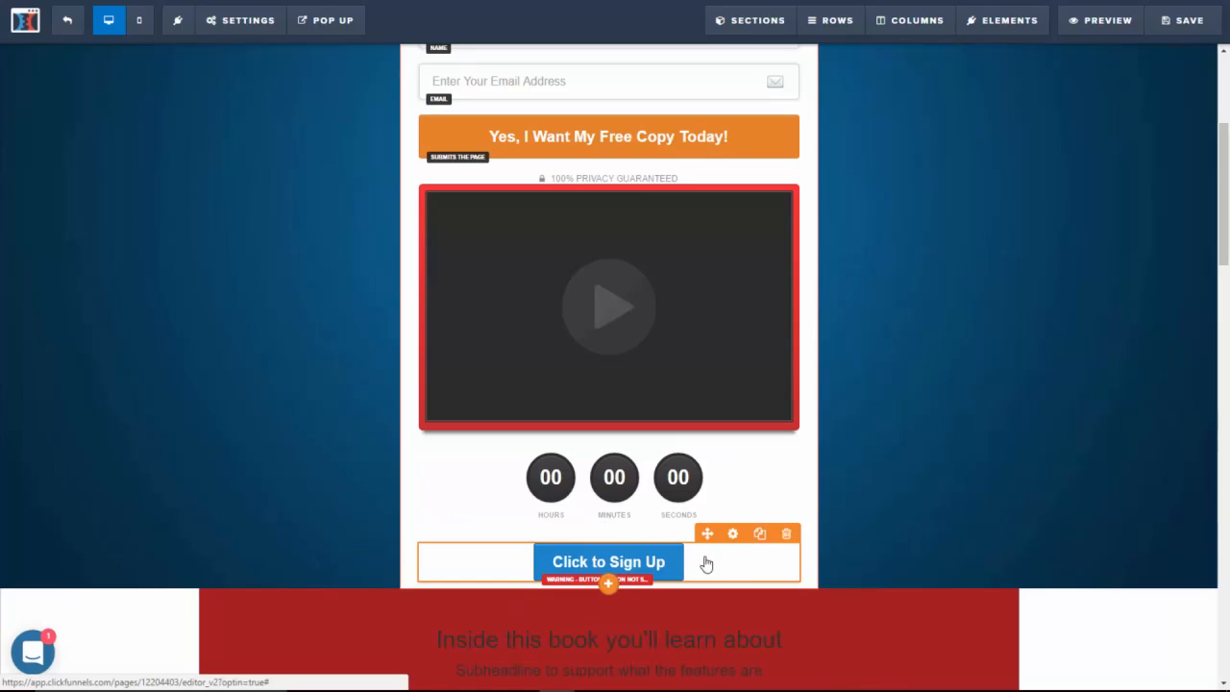
- Set the new button's text to "Click Me!", its sub text to "click here!" and its font size to 44
{"action": "left_click", "coordinate": [732, 534]}
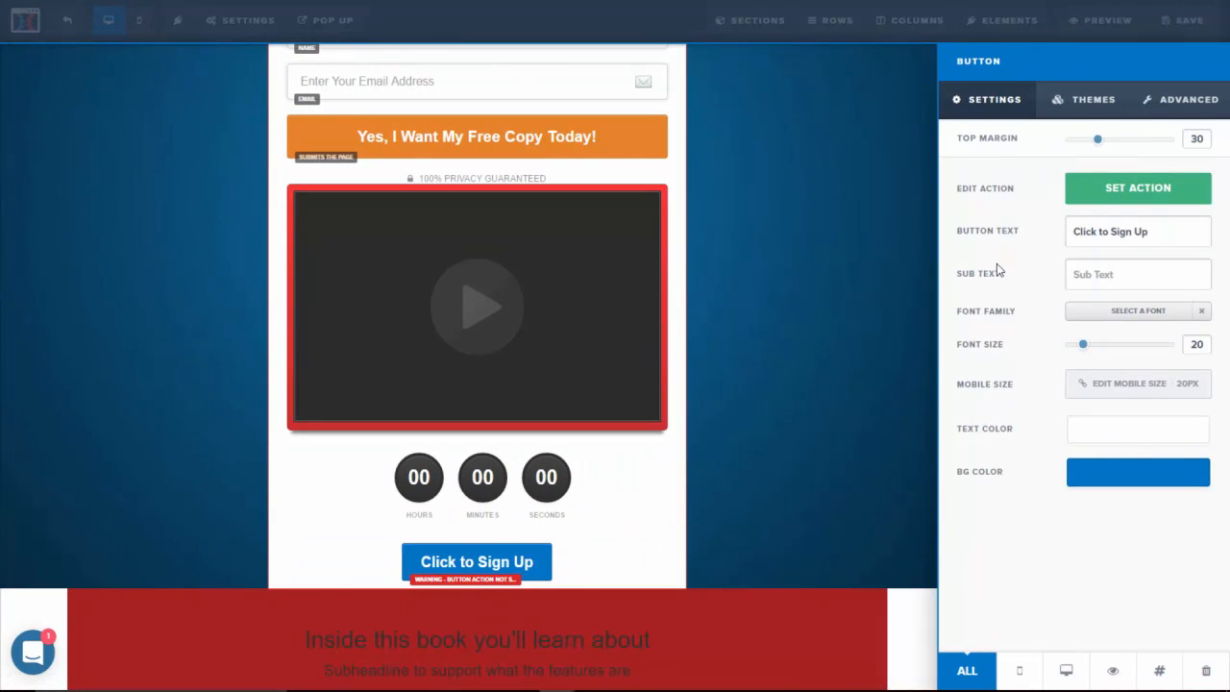
{"action": "left_click_drag", "start_coordinate": [1167, 233], "coordinate": [980, 244]}
{"action": "type", "text": "Click Me!"}
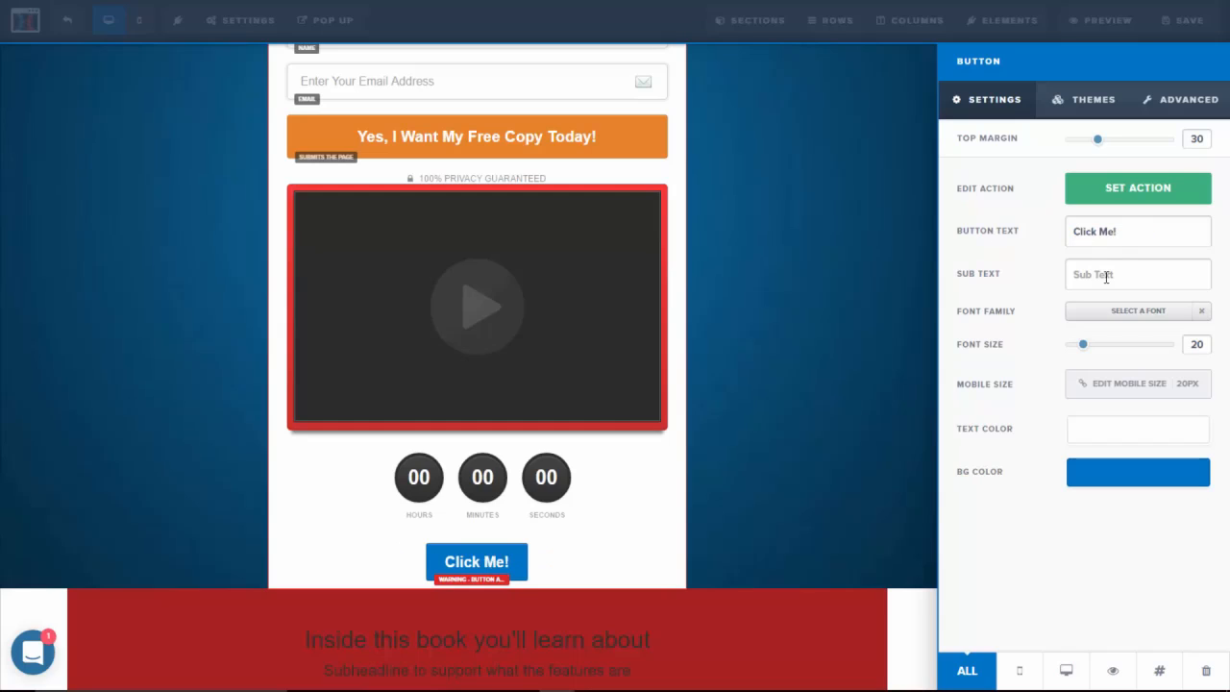
{"action": "left_click", "coordinate": [1106, 275]}
{"action": "type", "text": "click here!"}
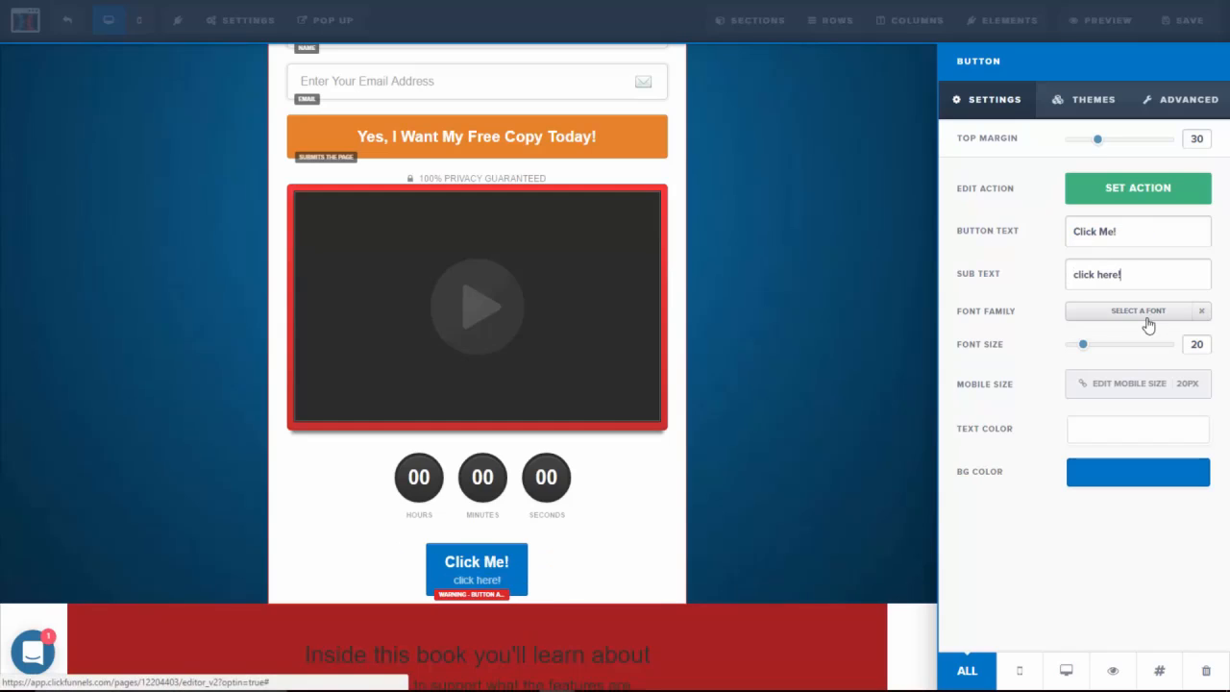
{"action": "left_click_drag", "start_coordinate": [1093, 355], "coordinate": [1127, 357]}
- Recolor the button's text dark red and its background dark gray
{"action": "left_click", "coordinate": [1137, 428]}
{"action": "left_click", "coordinate": [1153, 574]}
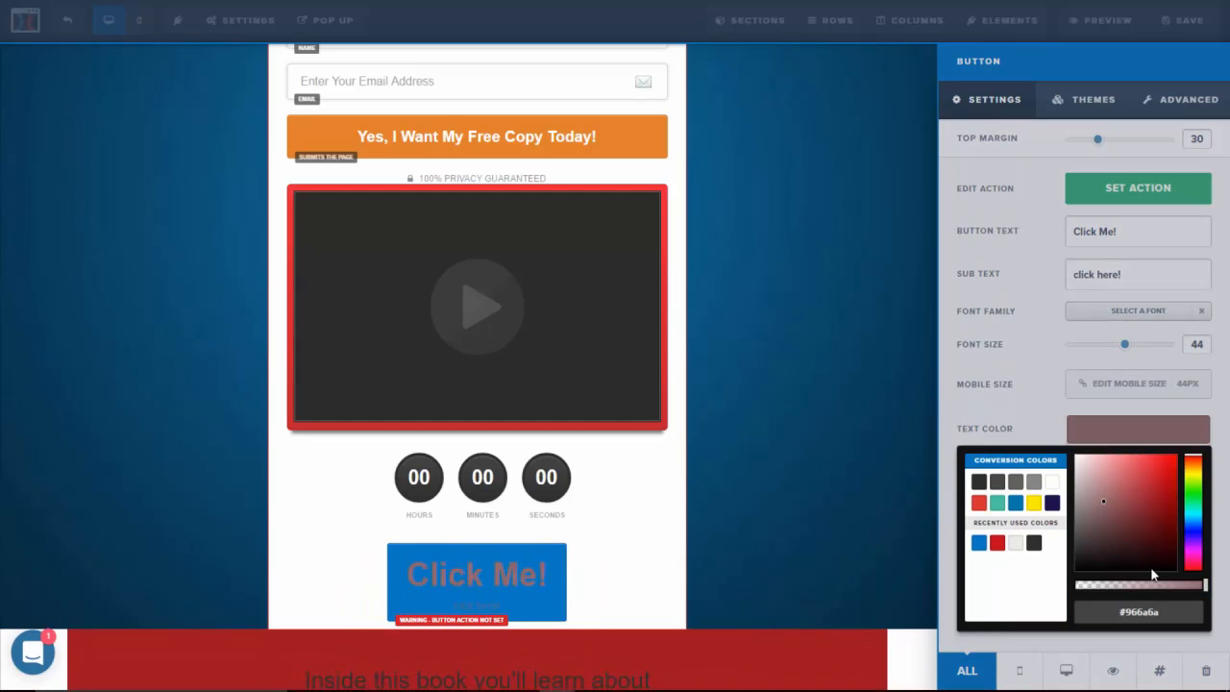
{"action": "left_click", "coordinate": [1098, 477]}
{"action": "left_click", "coordinate": [1084, 580]}
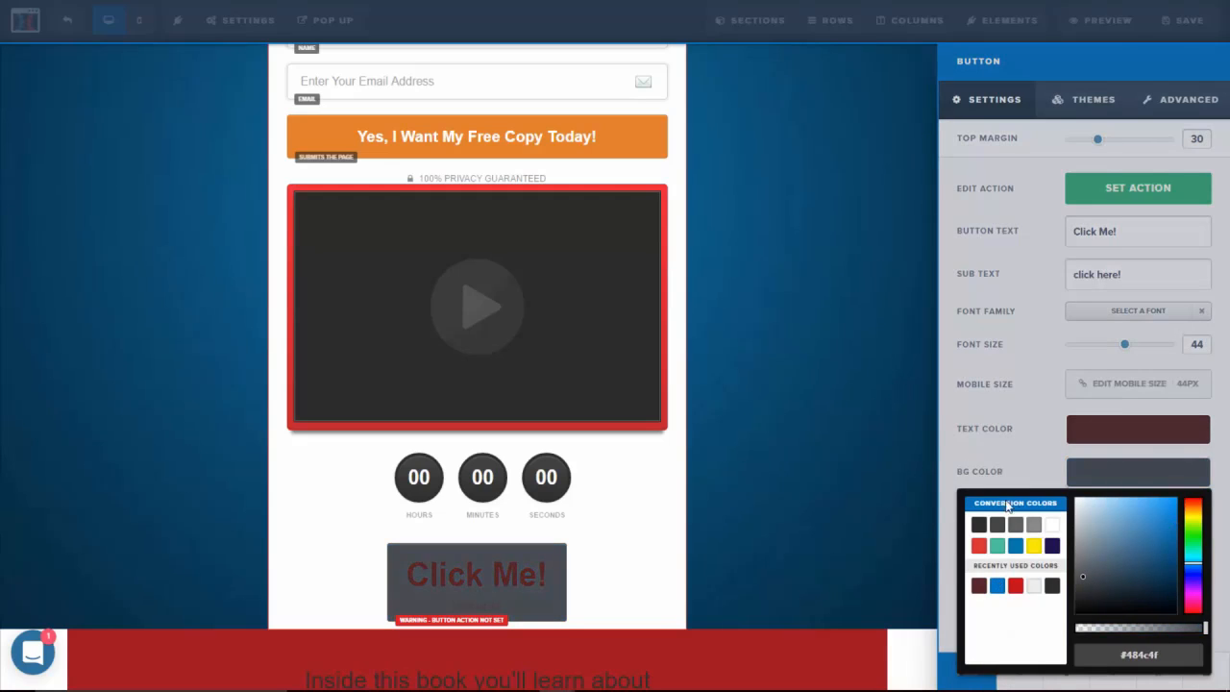
- Apply the Dark Orange 3D Button theme to the "Click Me!" button
{"action": "left_click", "coordinate": [1078, 101]}
{"action": "scroll", "coordinate": [1067, 256], "scroll_direction": "down", "scroll_amount": 3}
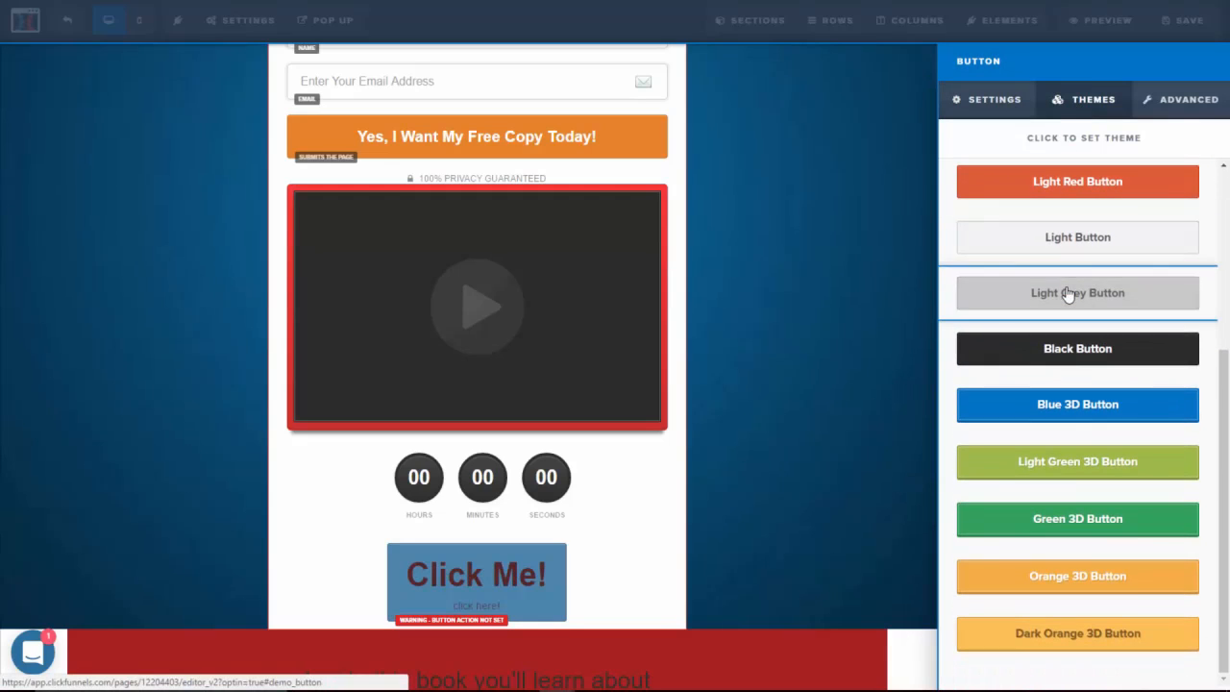
{"action": "left_click", "coordinate": [1074, 632]}
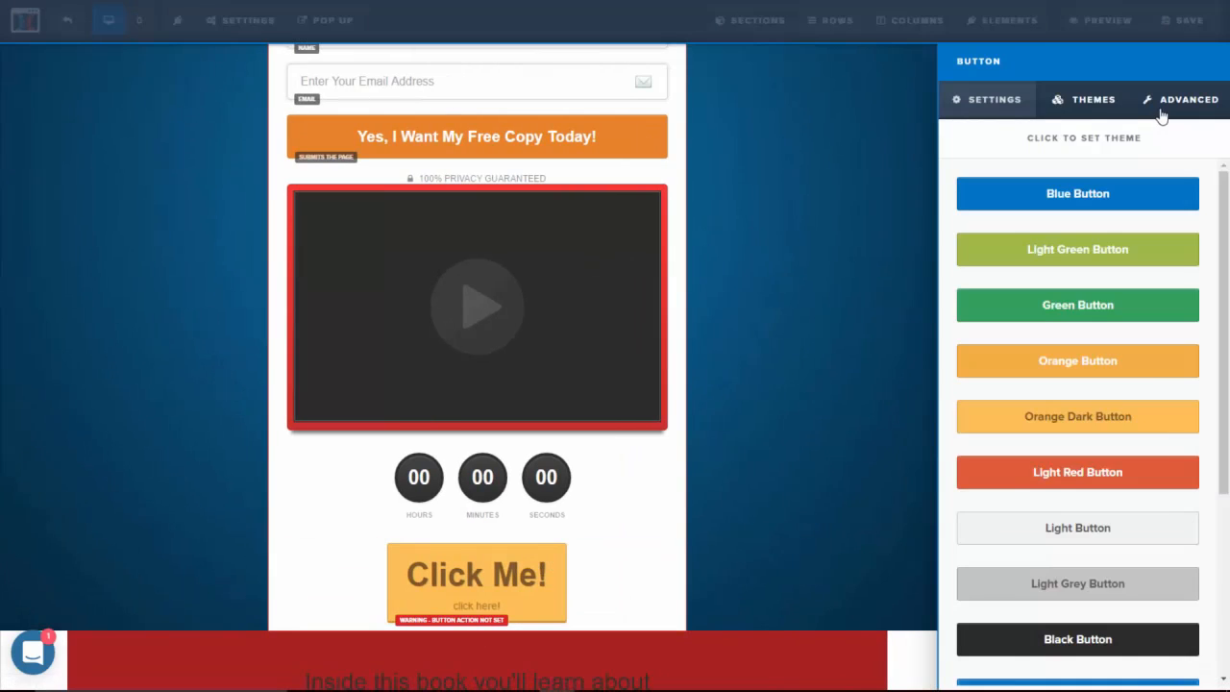
- Examine the button's advanced style options and its timed delay and animation settings
{"action": "left_click", "coordinate": [1160, 113]}
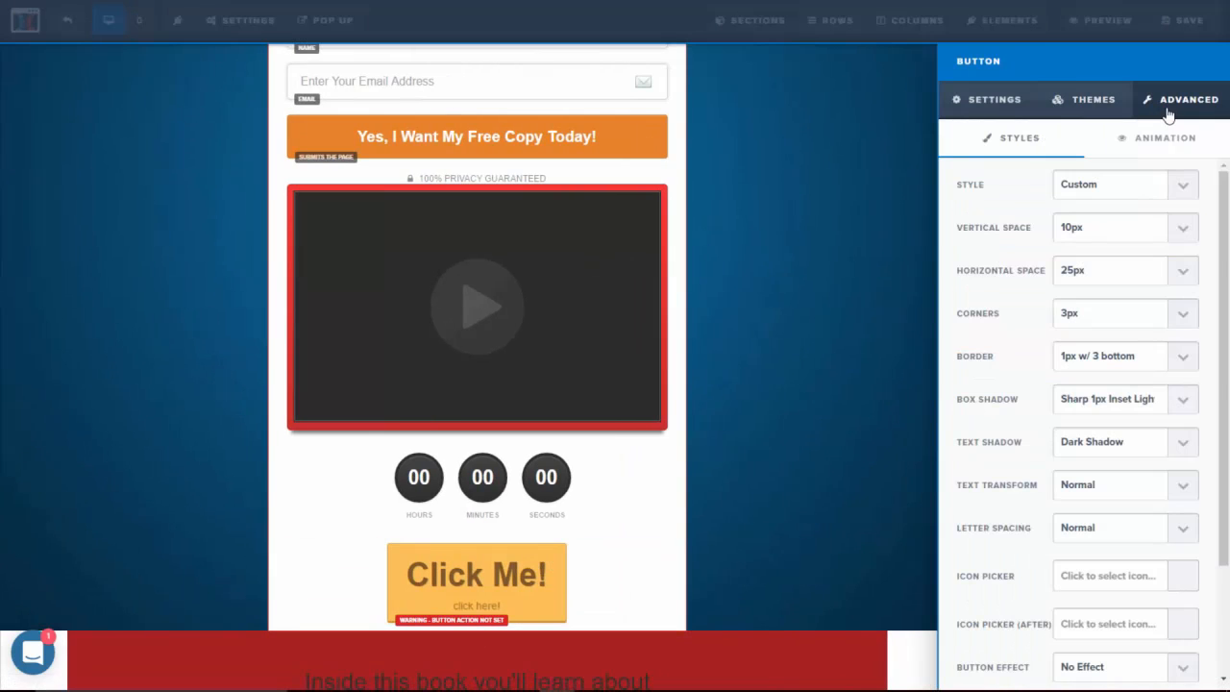
{"action": "scroll", "coordinate": [994, 219], "scroll_direction": "down", "scroll_amount": 2}
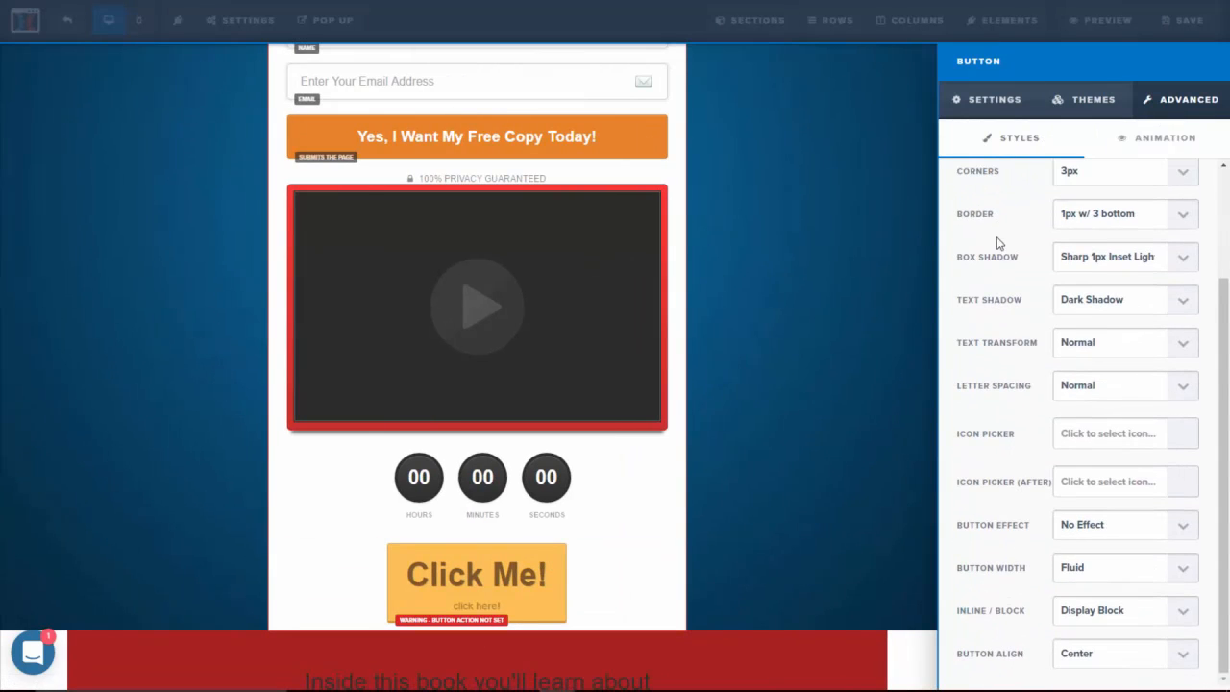
{"action": "scroll", "coordinate": [999, 249], "scroll_direction": "up", "scroll_amount": 2}
{"action": "left_click", "coordinate": [1149, 146]}
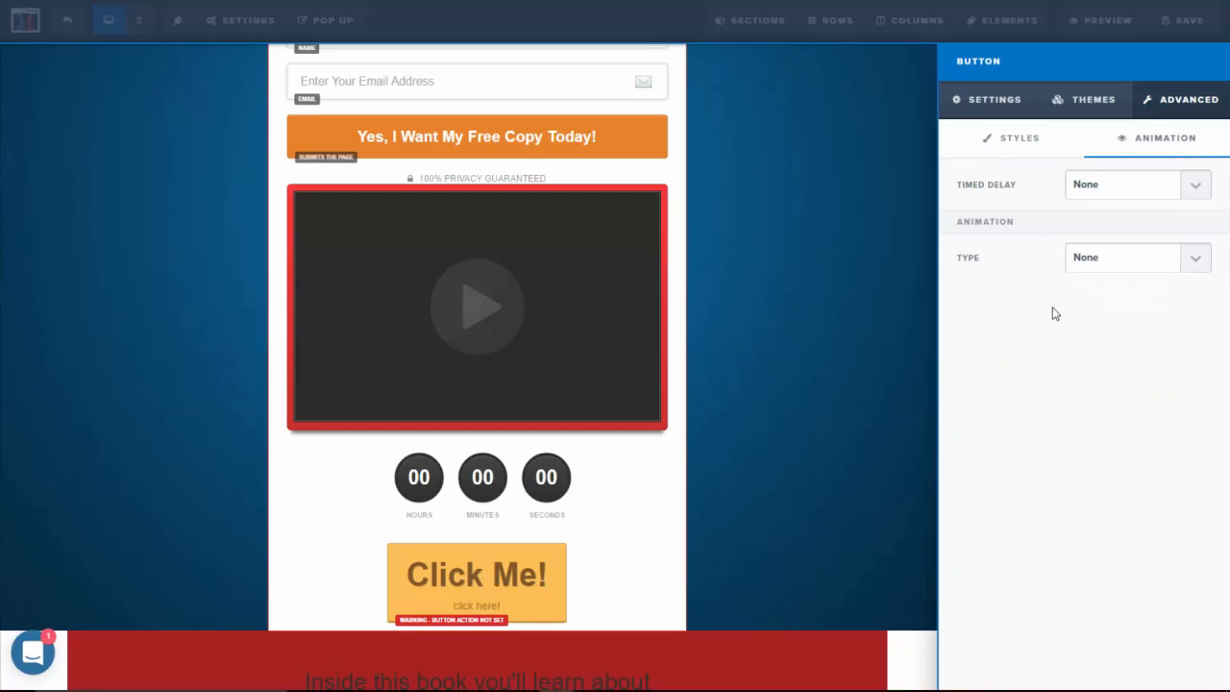
- Add the "Grab My Free Report" opt-in action section between the hero section and the red features section
{"action": "left_click", "coordinate": [802, 390]}
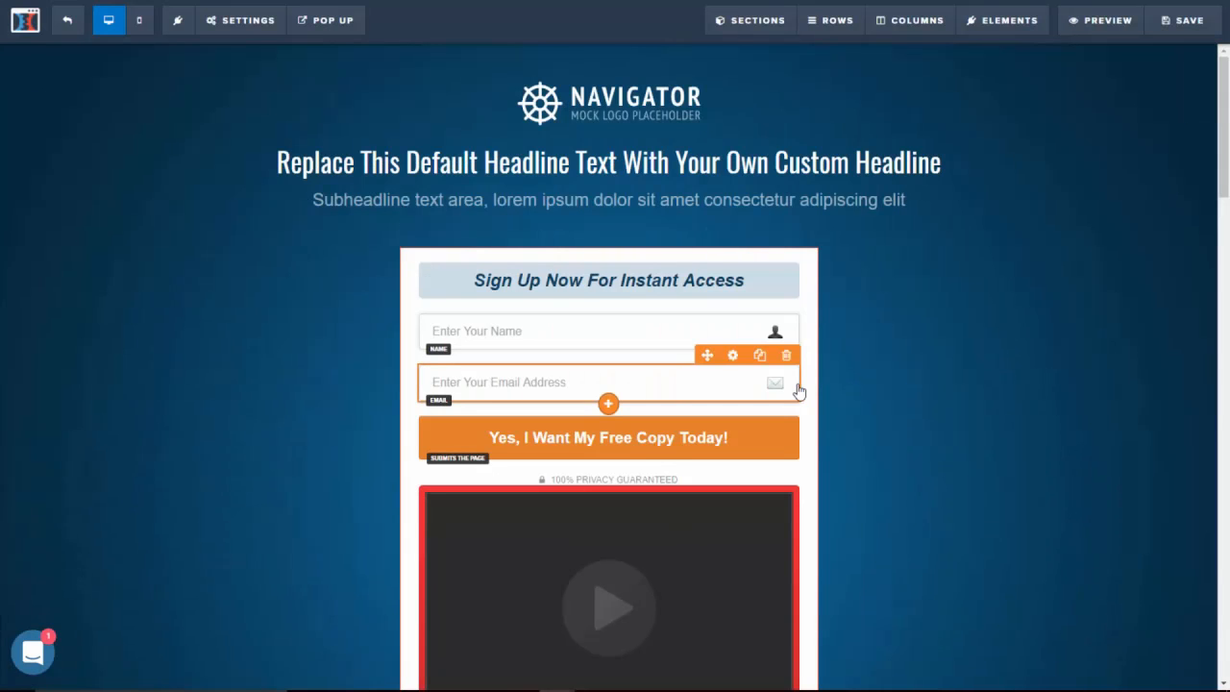
{"action": "scroll", "coordinate": [783, 374], "scroll_direction": "down", "scroll_amount": 5}
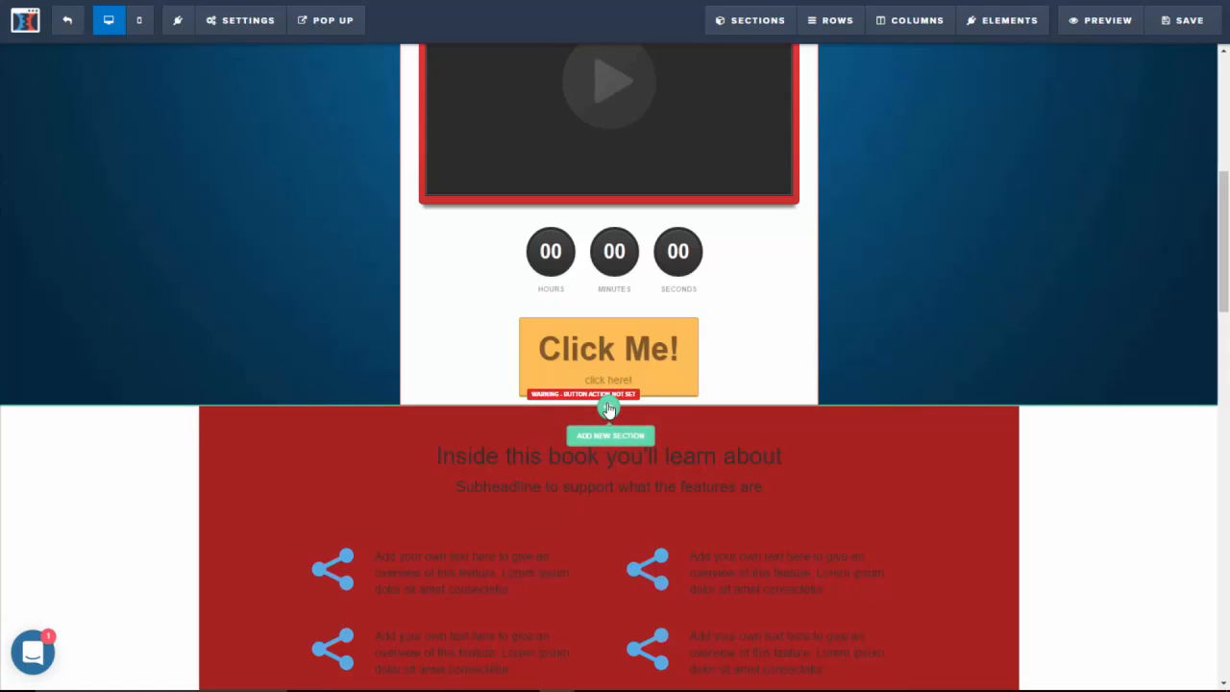
{"action": "left_click", "coordinate": [608, 408]}
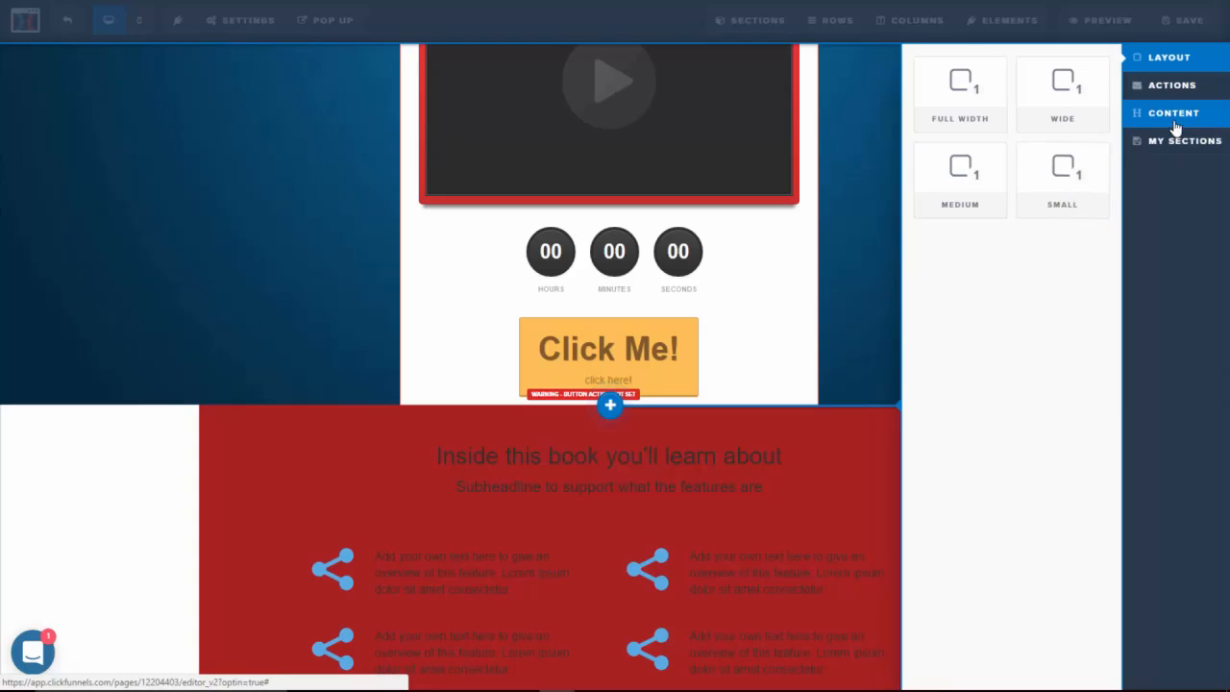
{"action": "left_click", "coordinate": [1168, 88]}
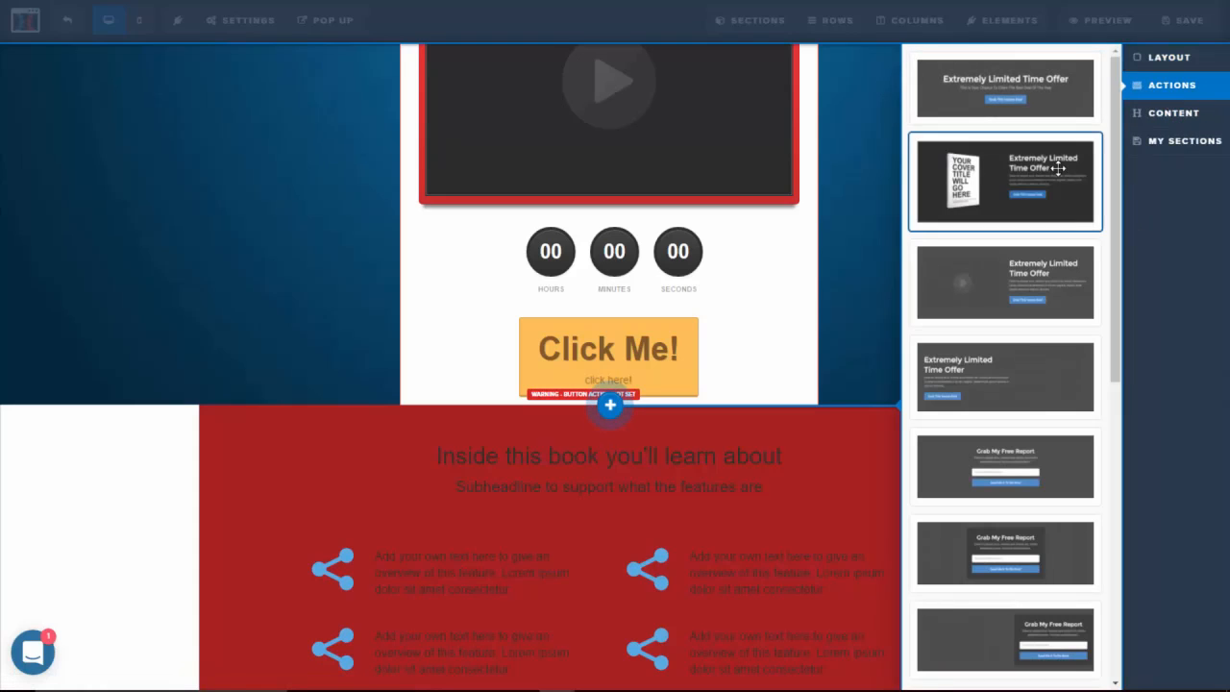
{"action": "scroll", "coordinate": [1052, 168], "scroll_direction": "down", "scroll_amount": 4}
{"action": "left_click_drag", "start_coordinate": [1043, 178], "coordinate": [640, 423]}
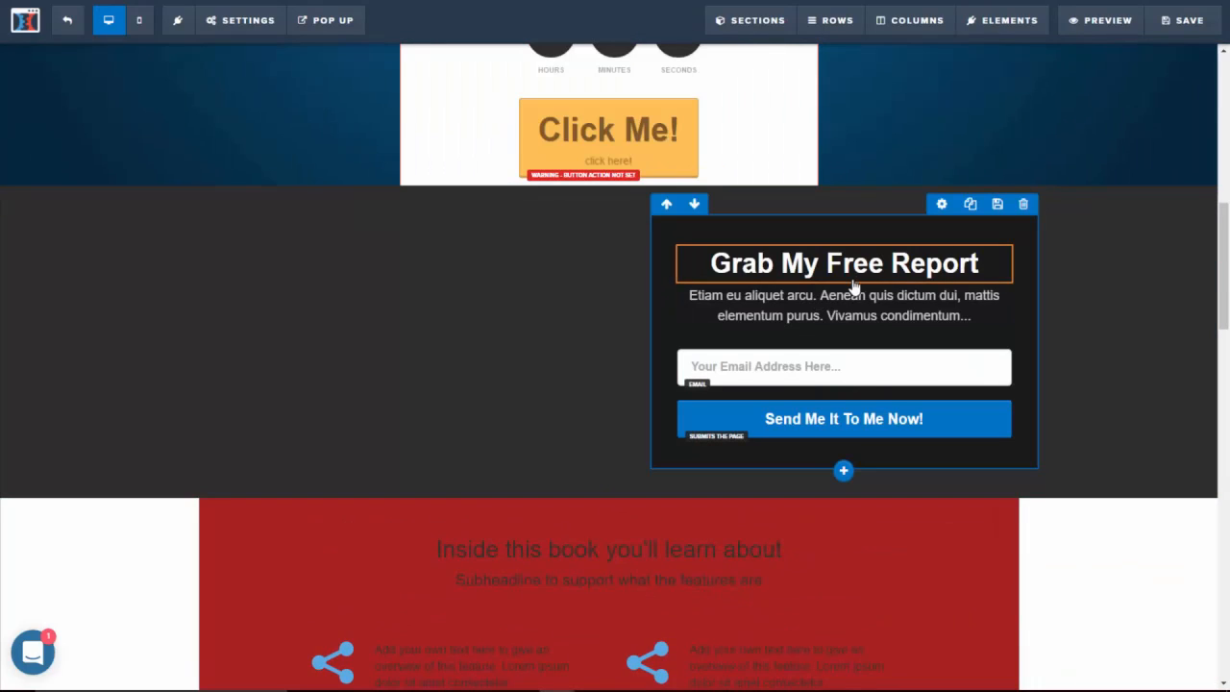
- Examine the row layouts and saved rows that can be added to the "Grab My Free Report" section
{"action": "left_click", "coordinate": [842, 470]}
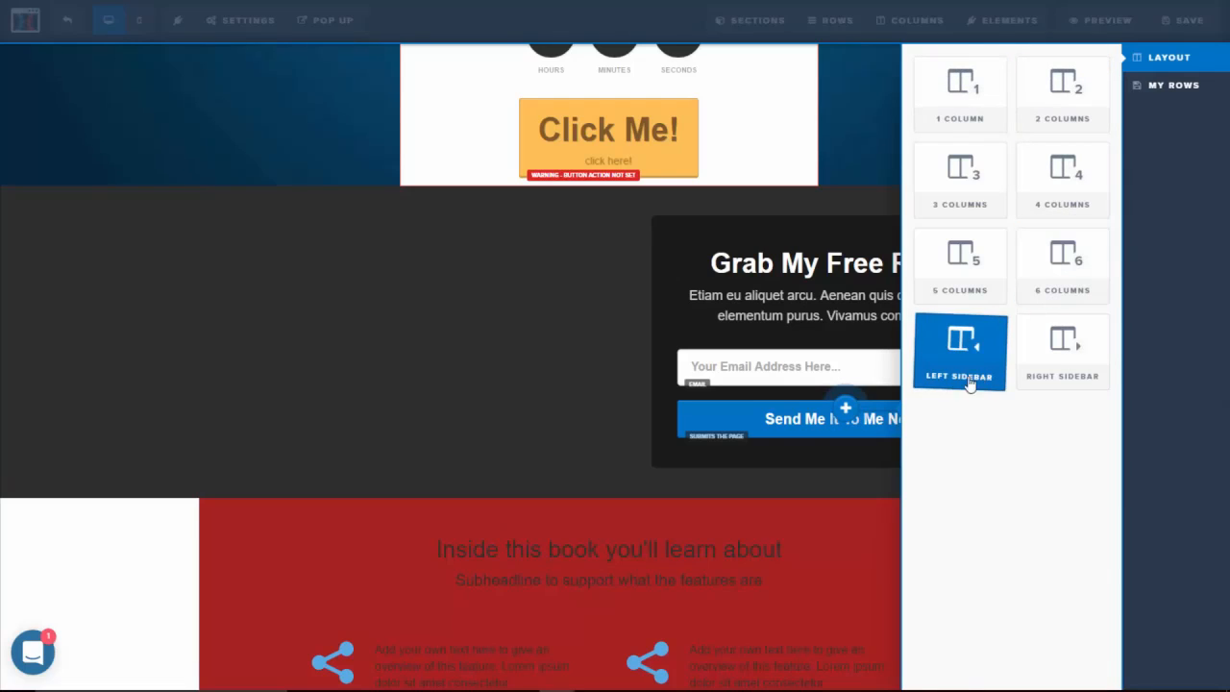
{"action": "left_click", "coordinate": [1183, 89]}
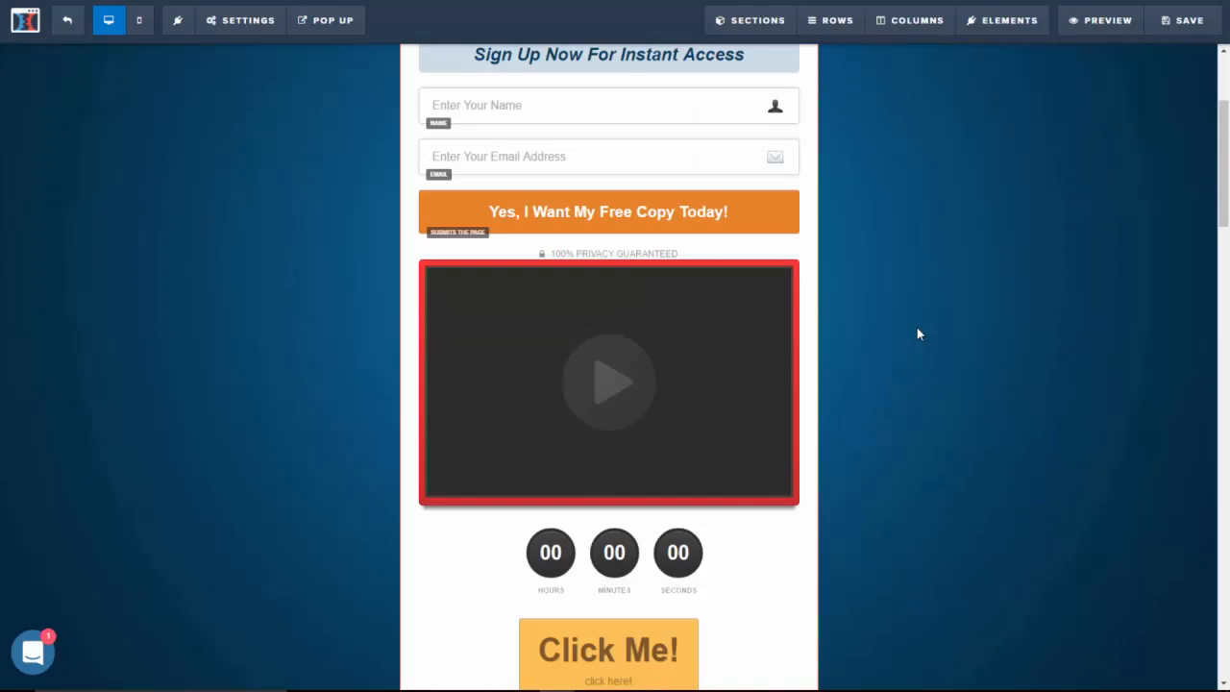
{"action": "scroll", "coordinate": [917, 333], "scroll_direction": "up", "scroll_amount": 3}
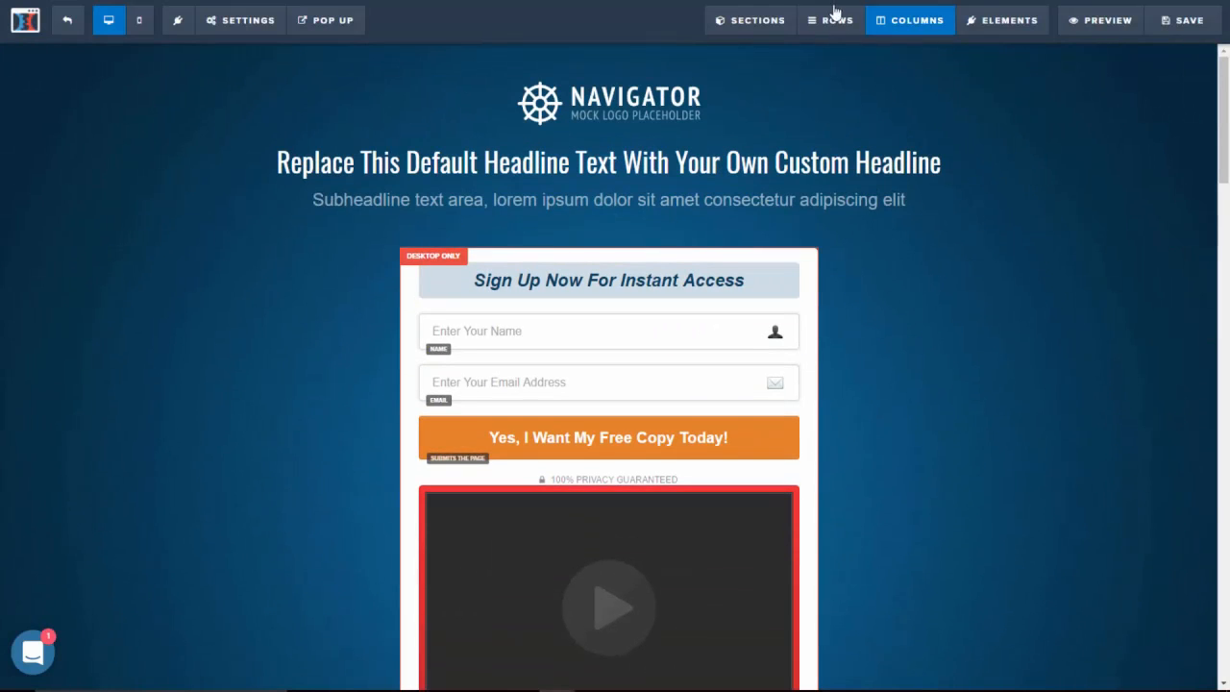
{"action": "mouse_move", "coordinate": [736, 21]}
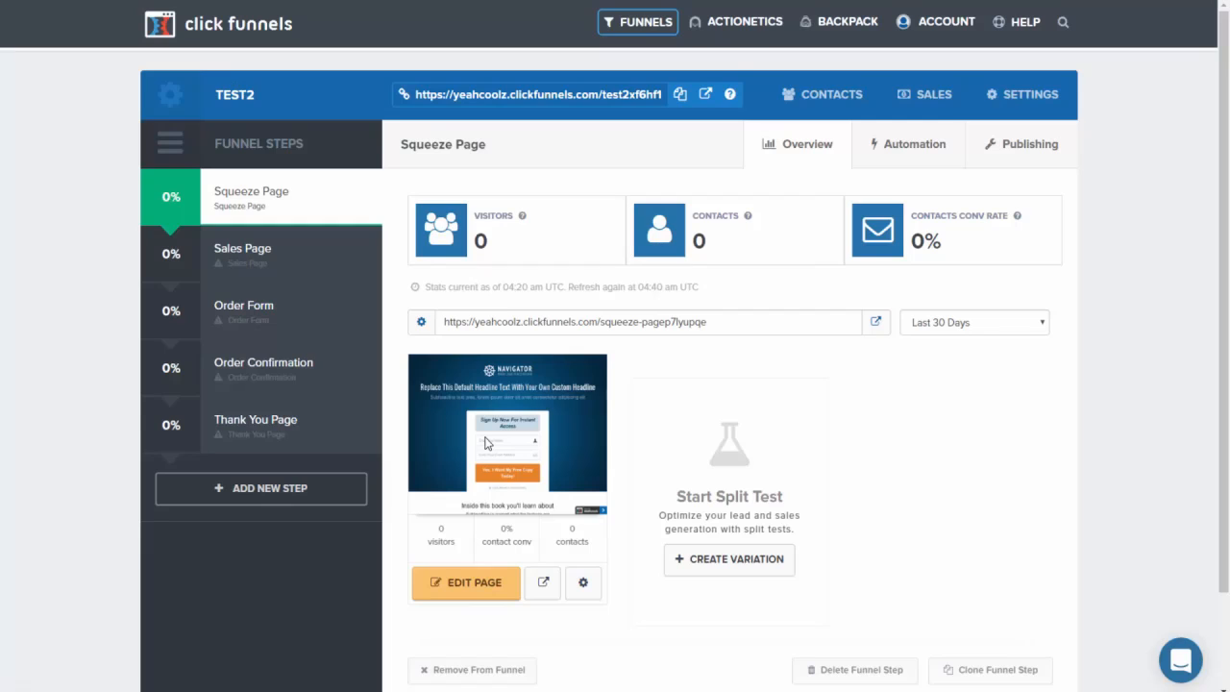
- Create a split test variation of the squeeze page by duplicating the existing page
{"action": "left_click", "coordinate": [738, 567]}
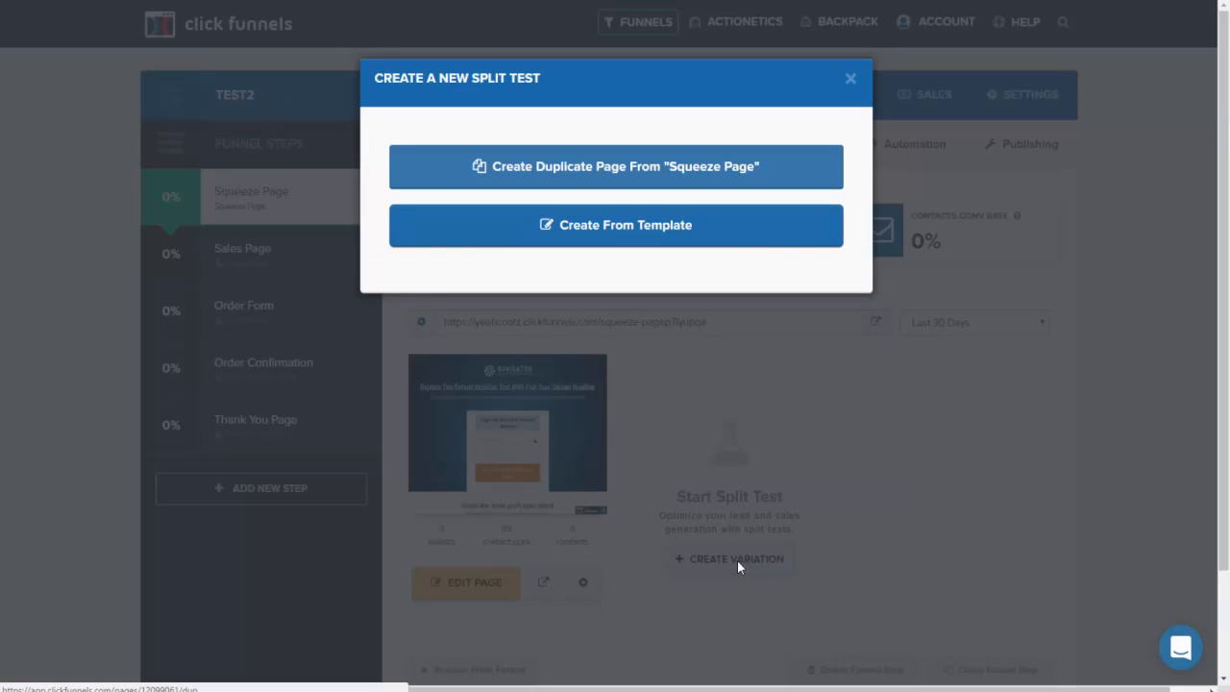
{"action": "left_click", "coordinate": [708, 170]}
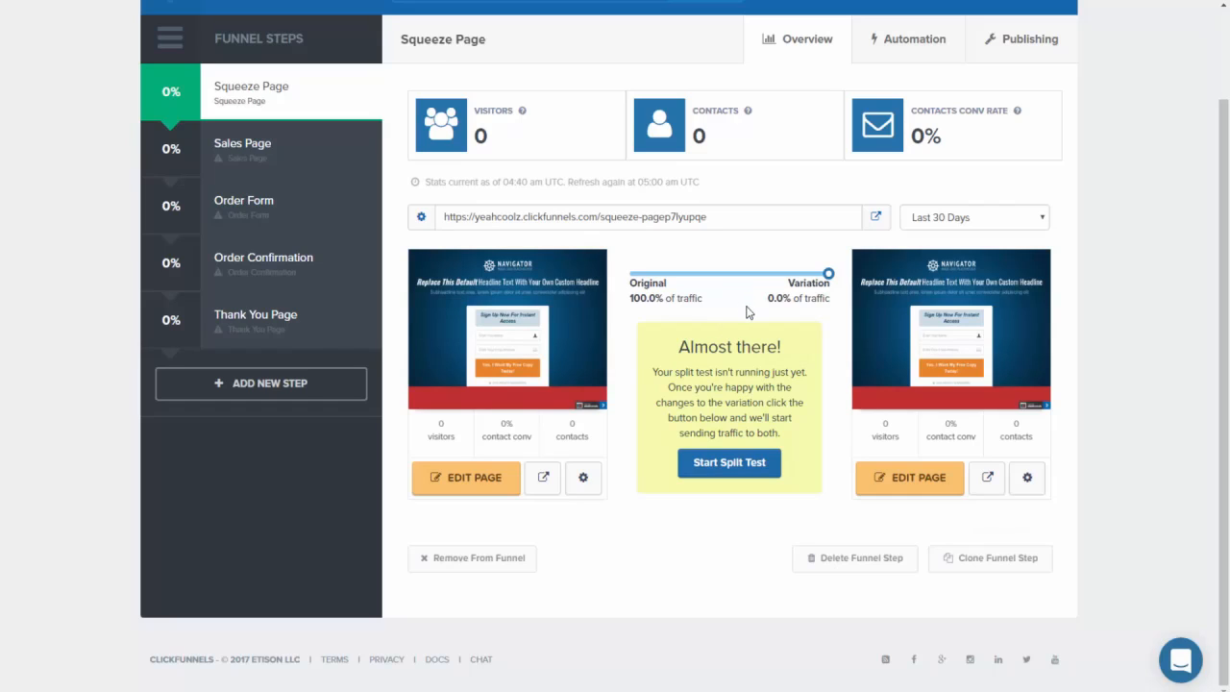
{"action": "mouse_move", "coordinate": [978, 315]}
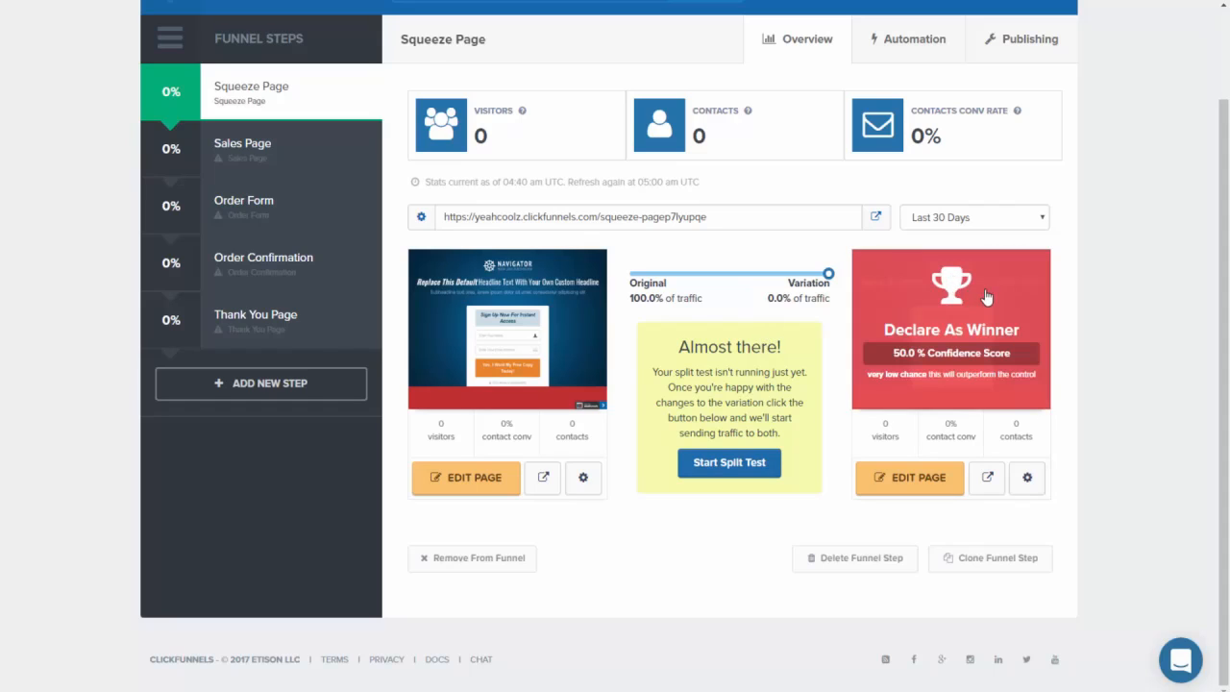
{"action": "mouse_move", "coordinate": [507, 303]}
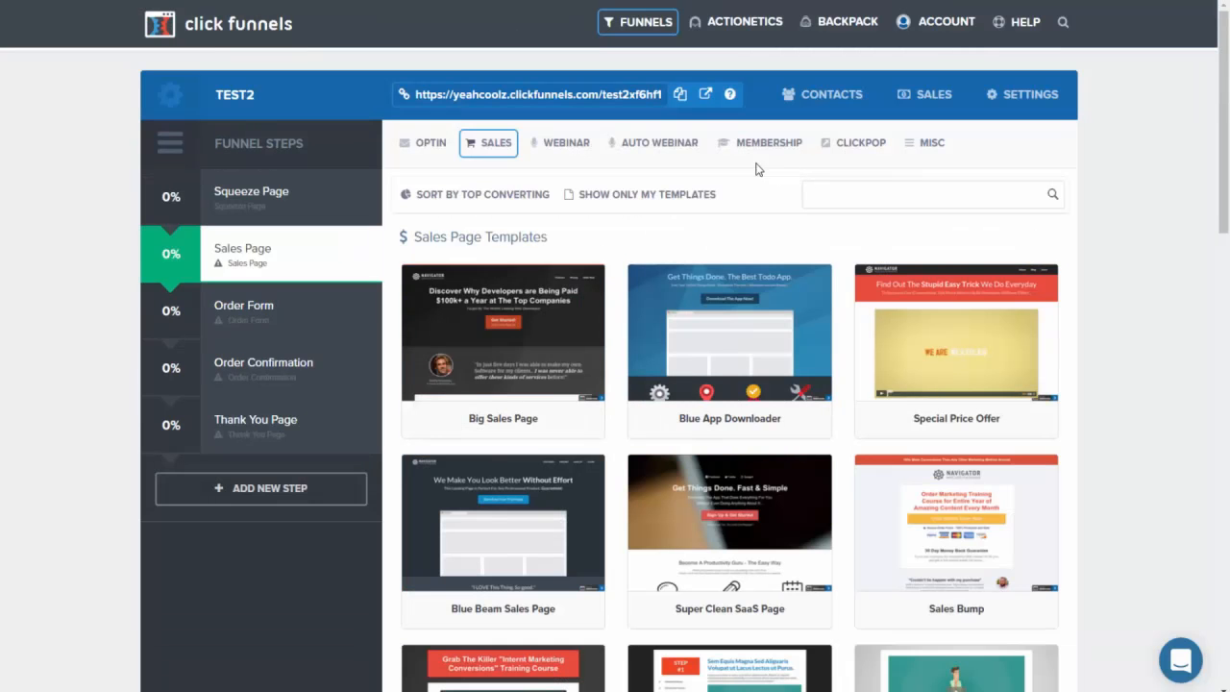
- Browse the sales page templates and apply the Big Sales Page template to the Sales Page step
{"action": "mouse_move", "coordinate": [605, 371]}
{"action": "scroll", "coordinate": [730, 500], "scroll_direction": "down", "scroll_amount": 3}
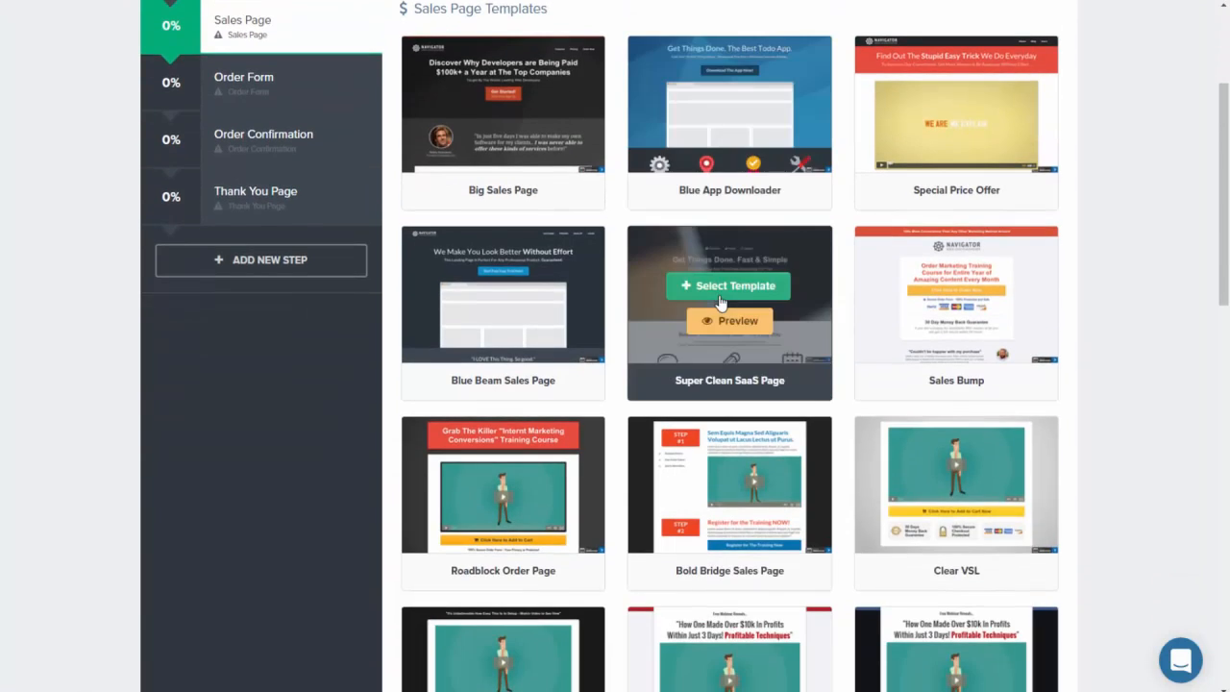
{"action": "scroll", "coordinate": [730, 519], "scroll_direction": "up", "scroll_amount": 3}
{"action": "mouse_move", "coordinate": [776, 406]}
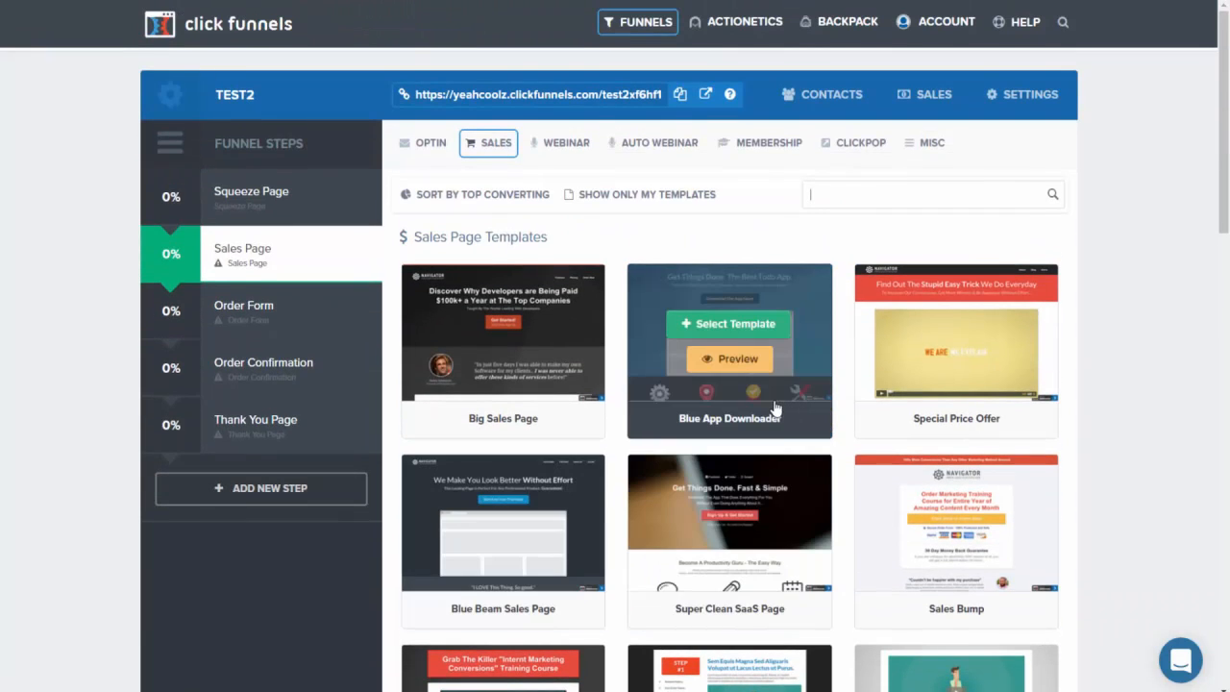
{"action": "mouse_move", "coordinate": [455, 357]}
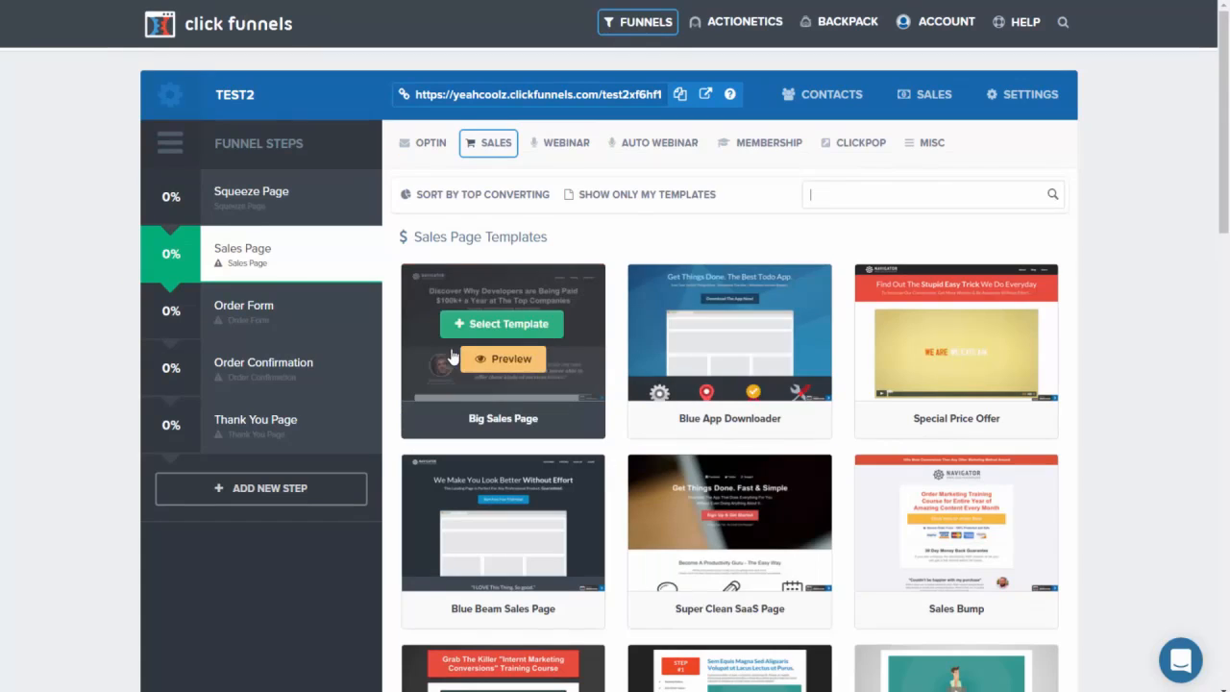
{"action": "left_click", "coordinate": [514, 327]}
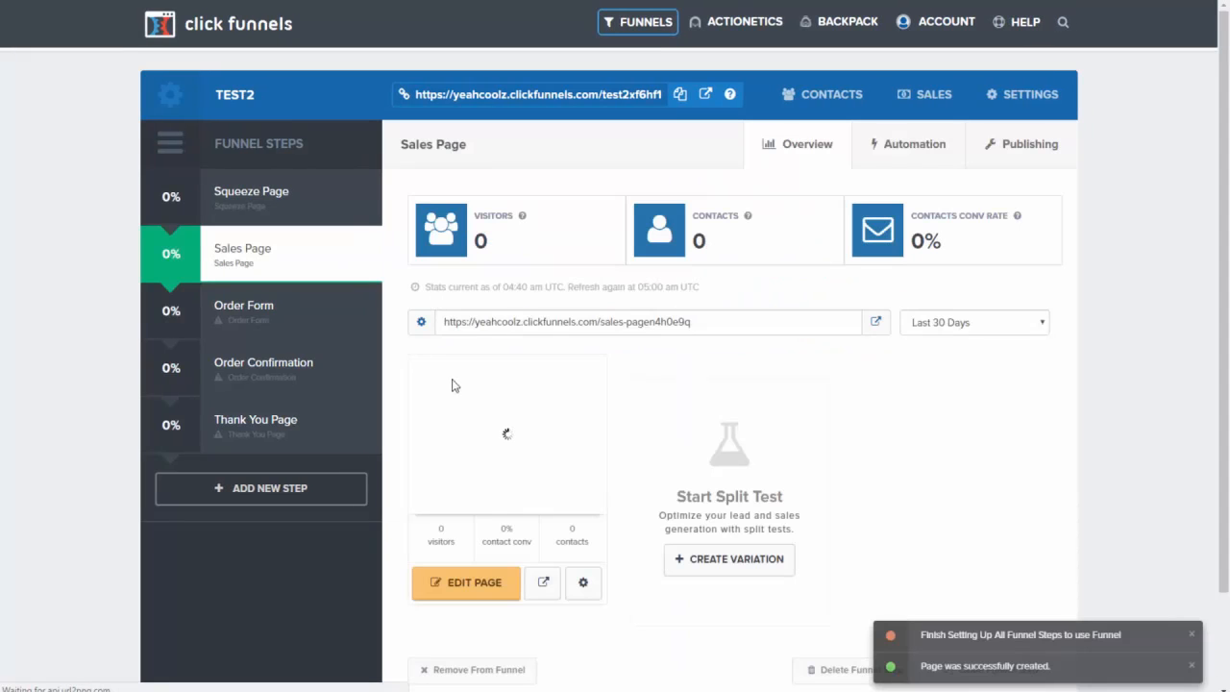
- Open the sales page for editing and view the column blocks that can be added below its headline row
{"action": "scroll", "coordinate": [692, 480], "scroll_direction": "down", "scroll_amount": 2}
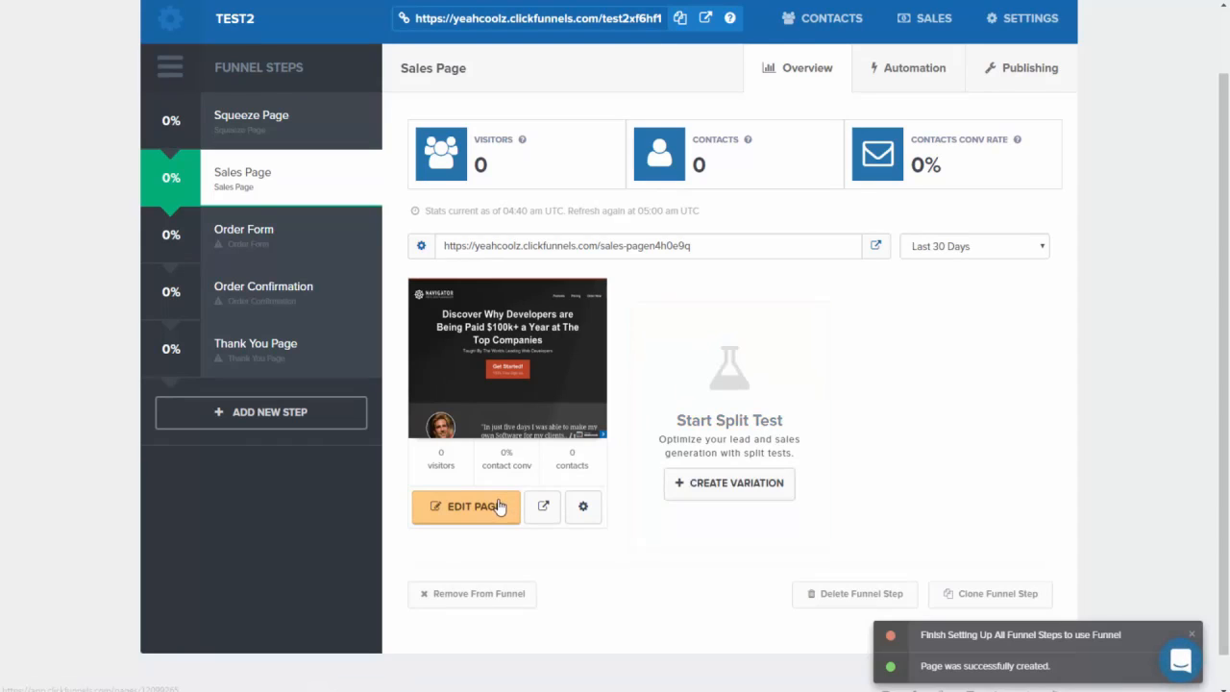
{"action": "left_click", "coordinate": [483, 515]}
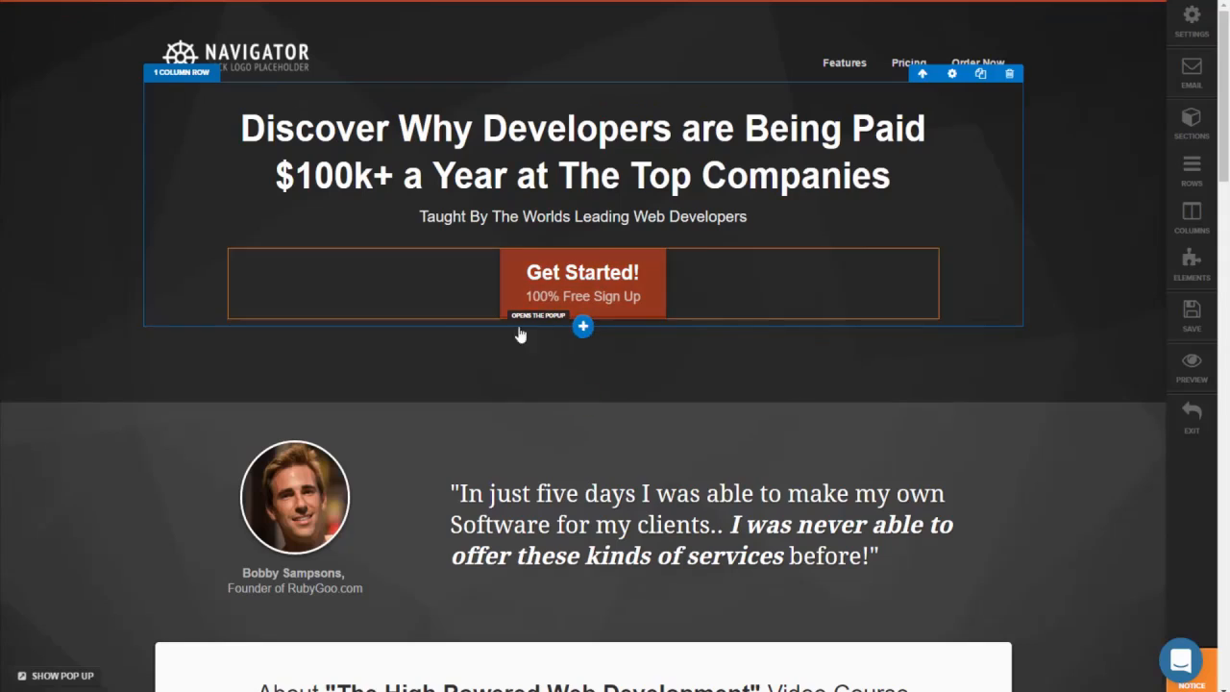
{"action": "left_click", "coordinate": [584, 326]}
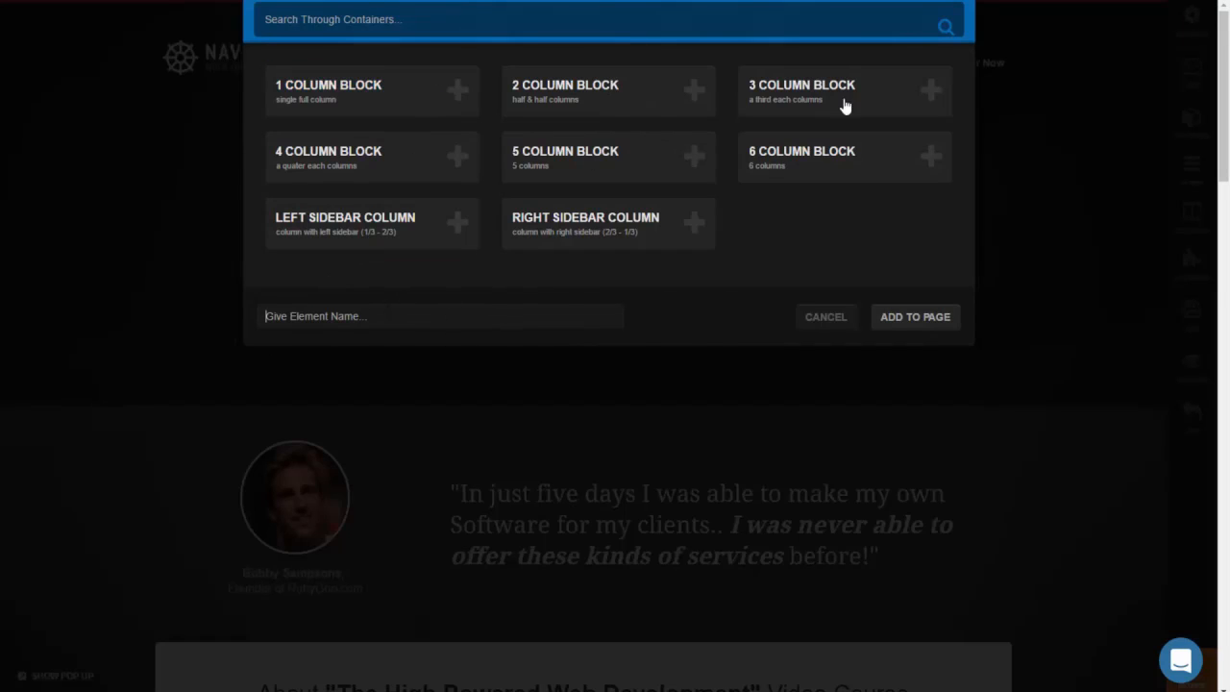
{"action": "left_click", "coordinate": [703, 483]}
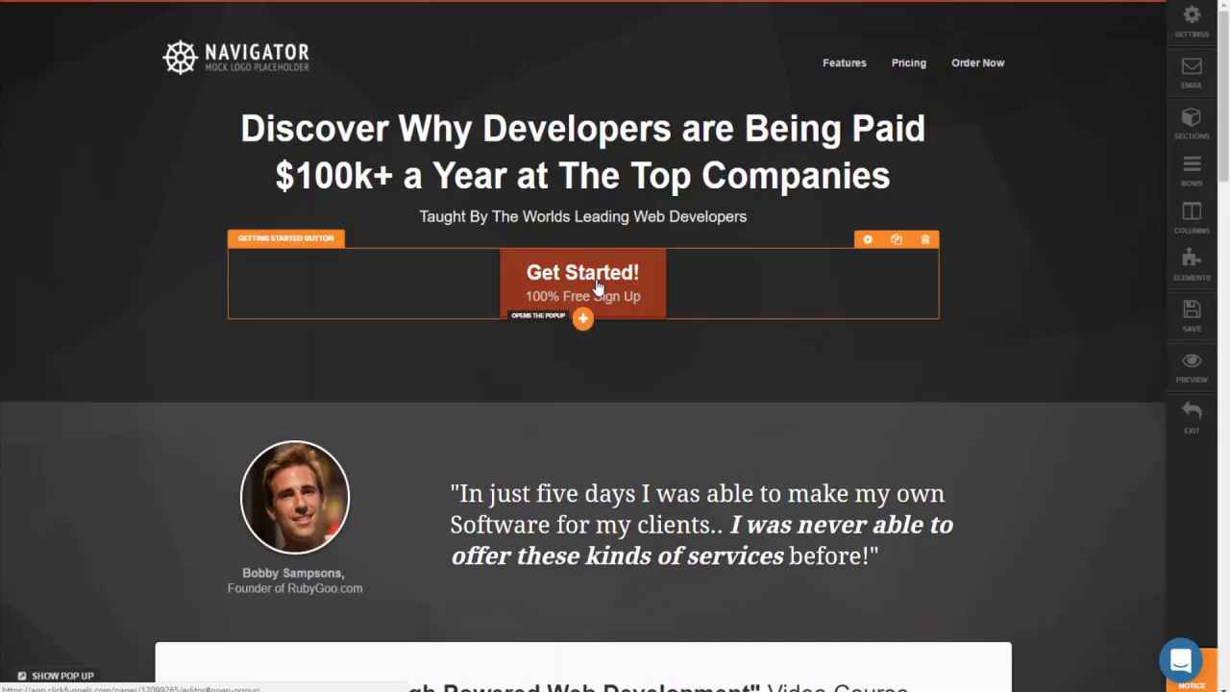
- In the "Get Started!" button's settings, keep URL Action as the button action and clear its URL / Action value
{"action": "left_click", "coordinate": [868, 240]}
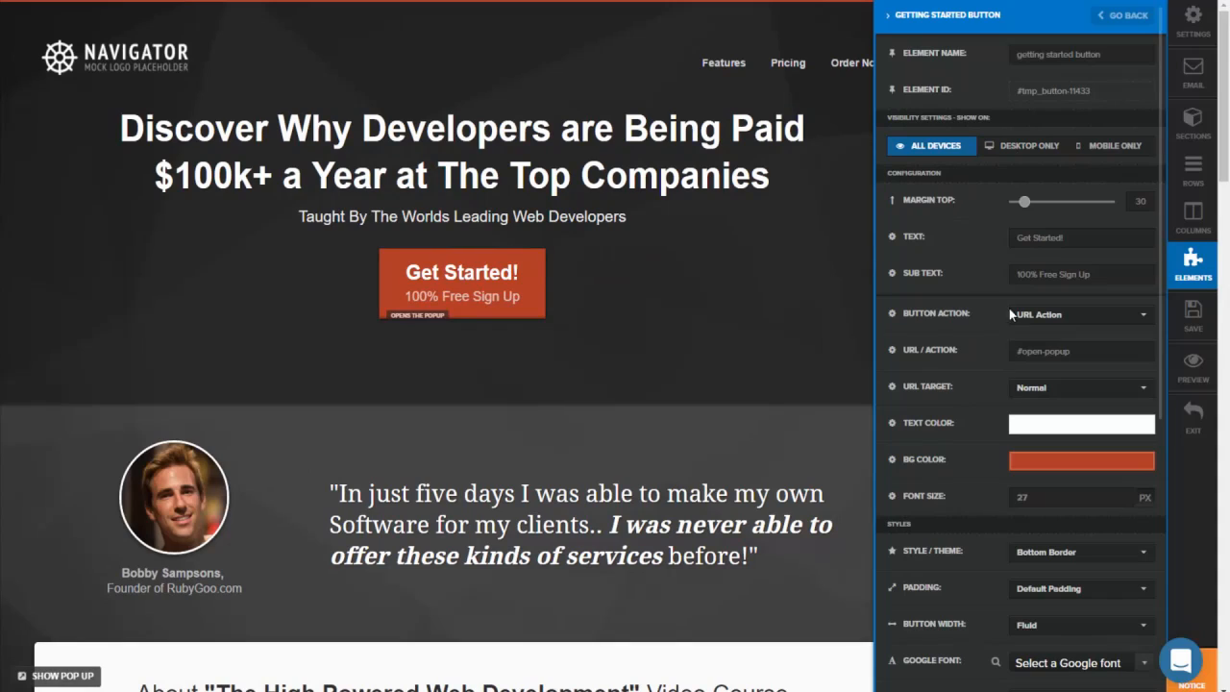
{"action": "left_click", "coordinate": [1058, 314]}
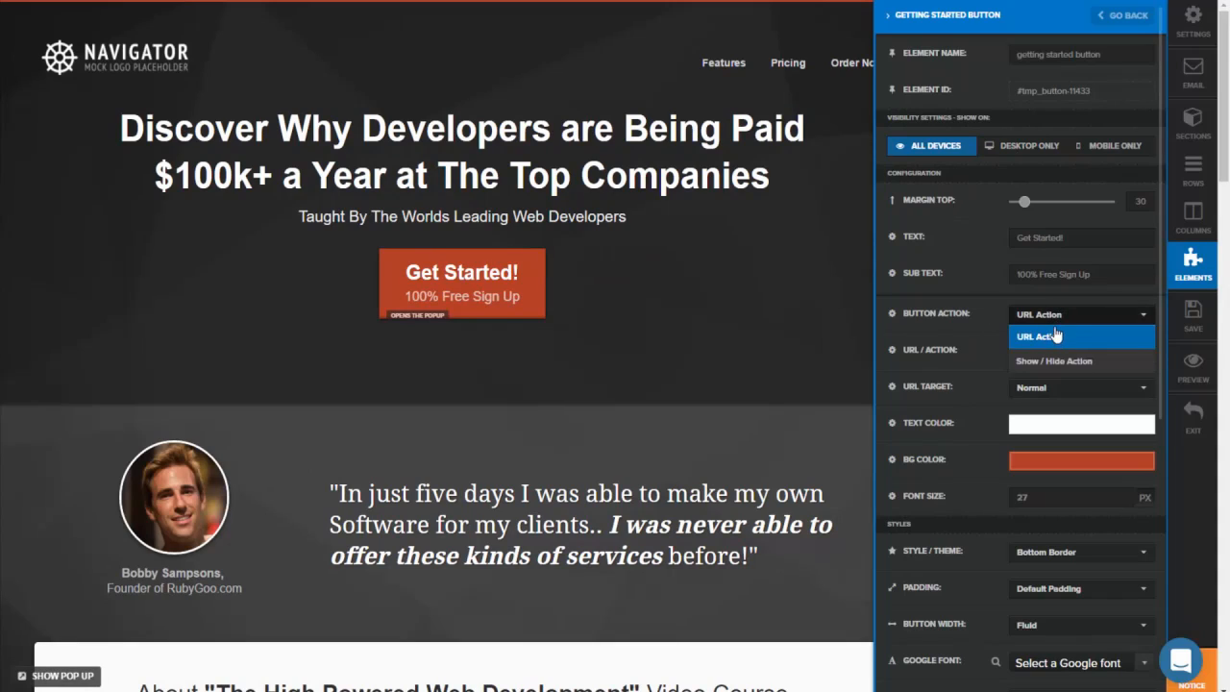
{"action": "left_click", "coordinate": [1054, 330]}
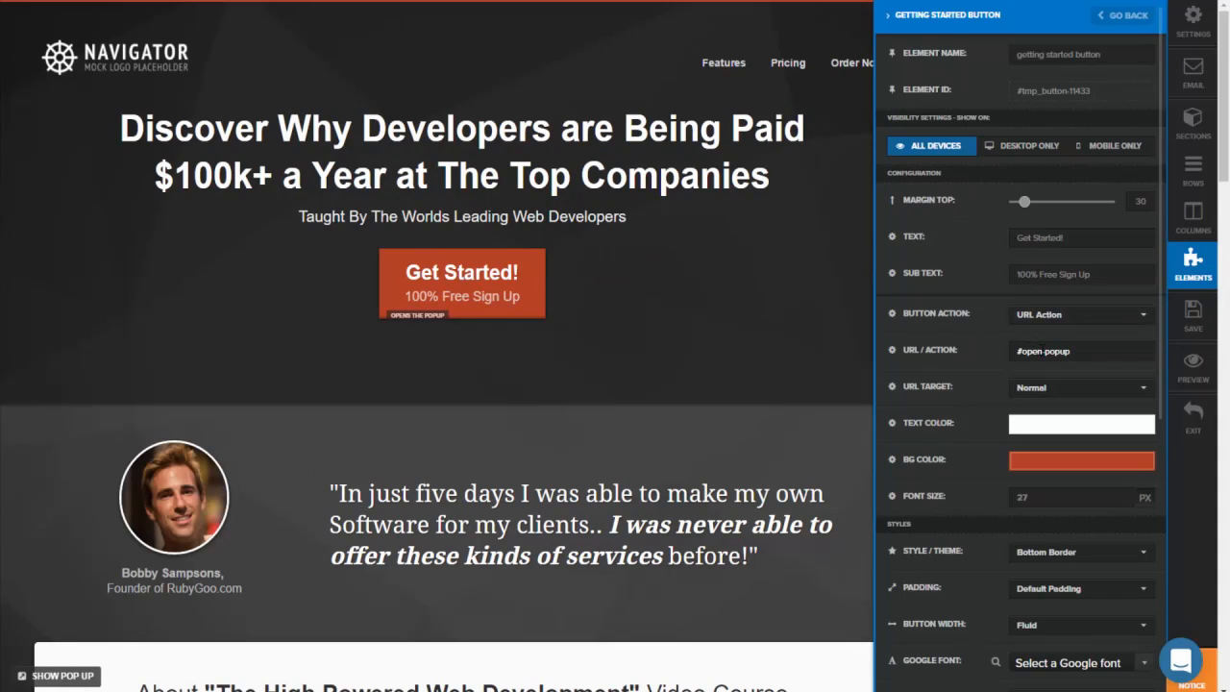
{"action": "left_click", "coordinate": [1047, 385]}
{"action": "left_click", "coordinate": [1063, 437]}
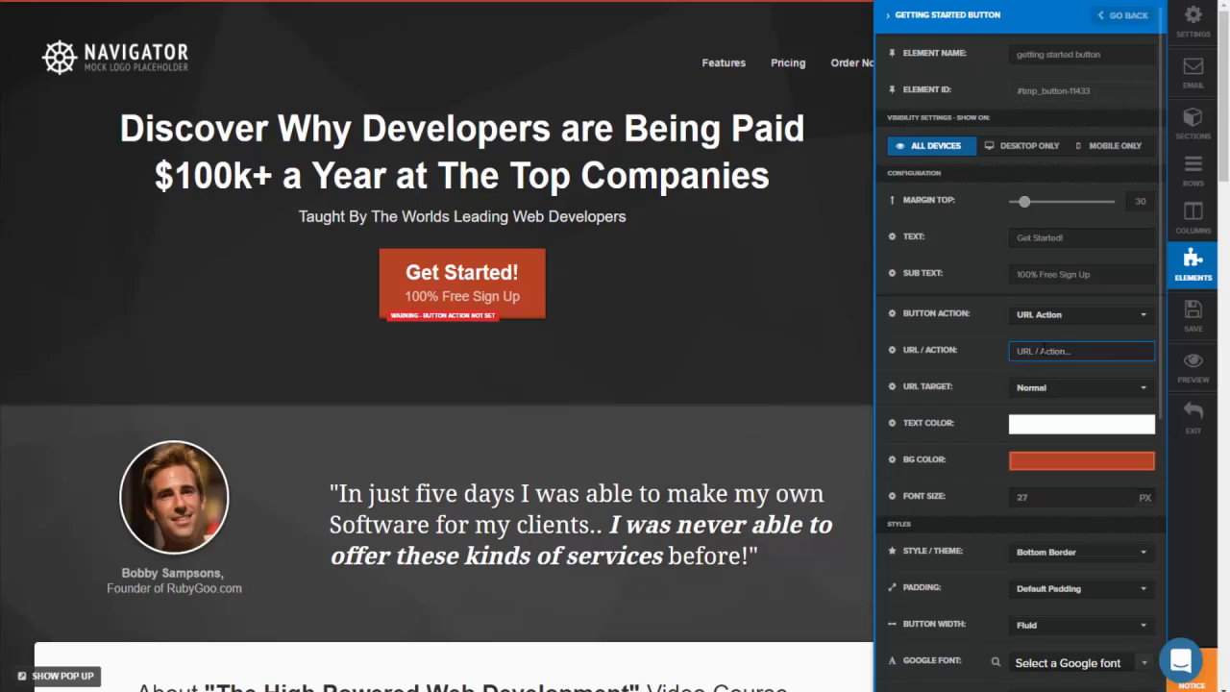
- Set the timed style of the "Get Started!" button to Fade In
{"action": "scroll", "coordinate": [1036, 455], "scroll_direction": "down", "scroll_amount": 3}
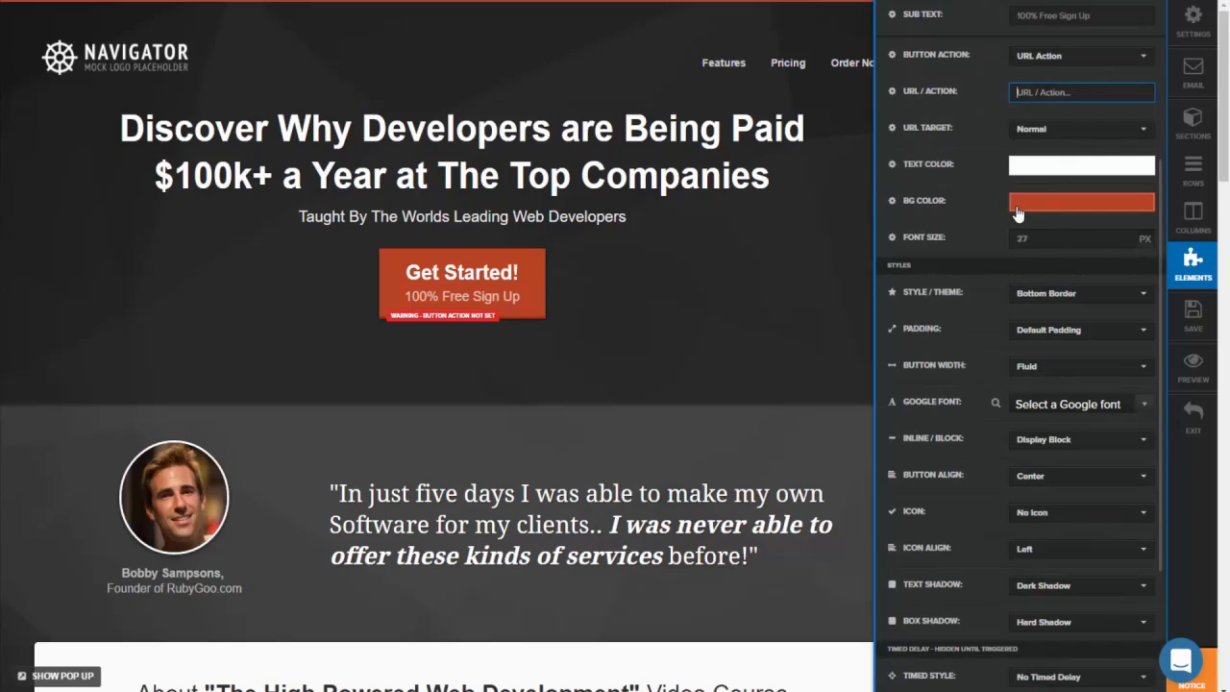
{"action": "scroll", "coordinate": [991, 388], "scroll_direction": "down", "scroll_amount": 2}
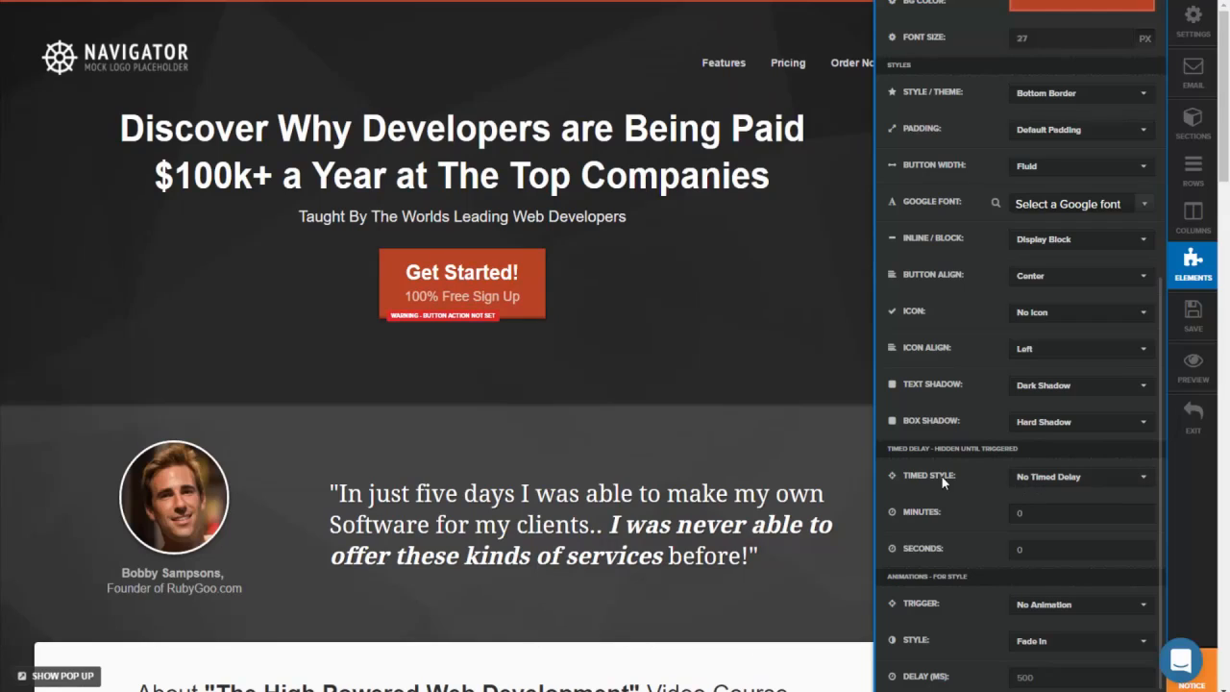
{"action": "left_click", "coordinate": [1020, 480]}
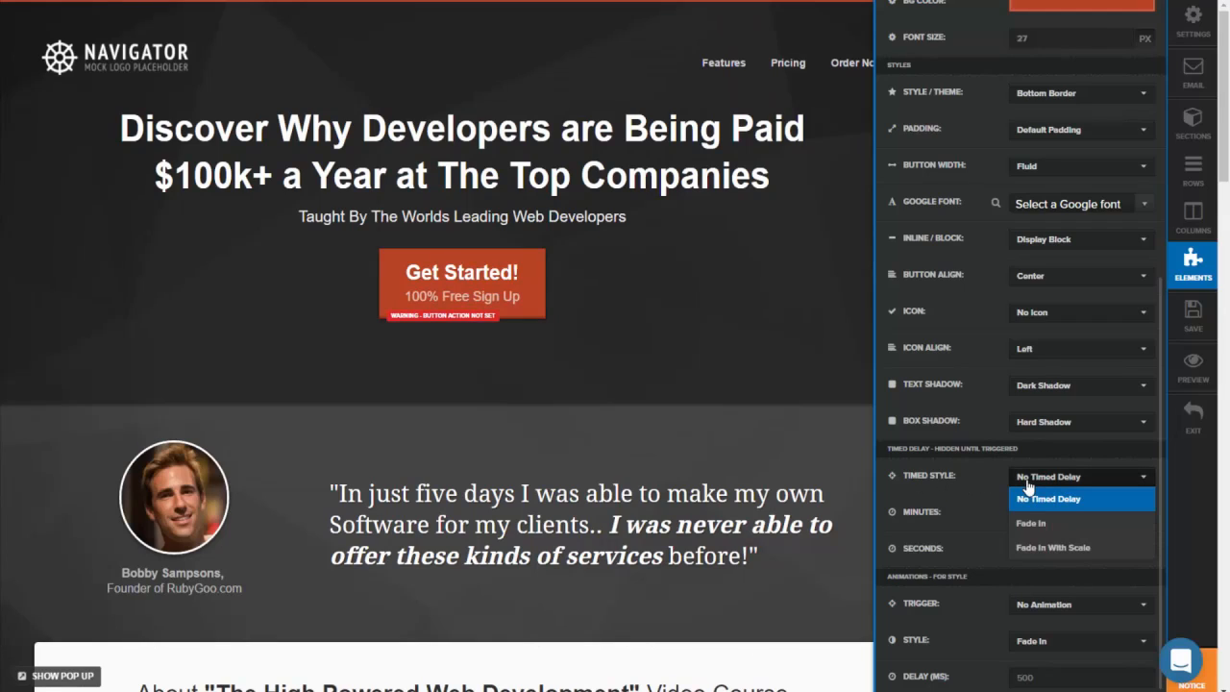
{"action": "left_click", "coordinate": [1052, 524]}
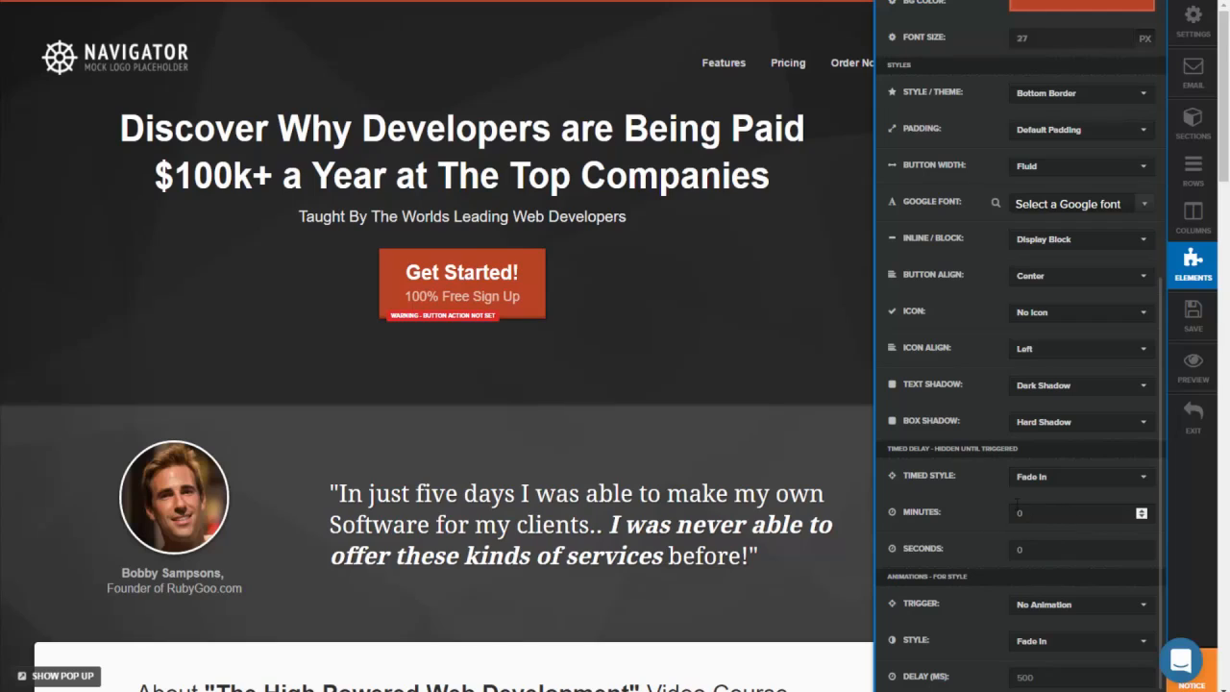
{"action": "scroll", "coordinate": [910, 583], "scroll_direction": "down", "scroll_amount": 2}
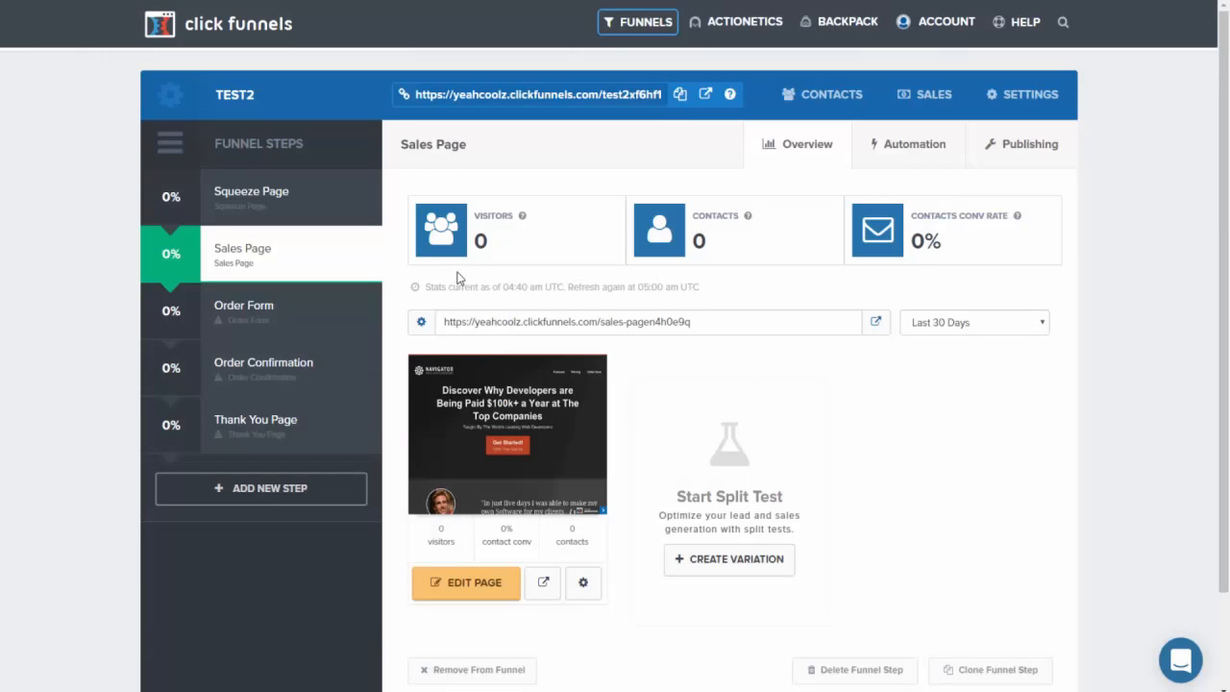
- Apply the Order Page v1 template to the Order Form step and open its page for editing
{"action": "left_click", "coordinate": [268, 316]}
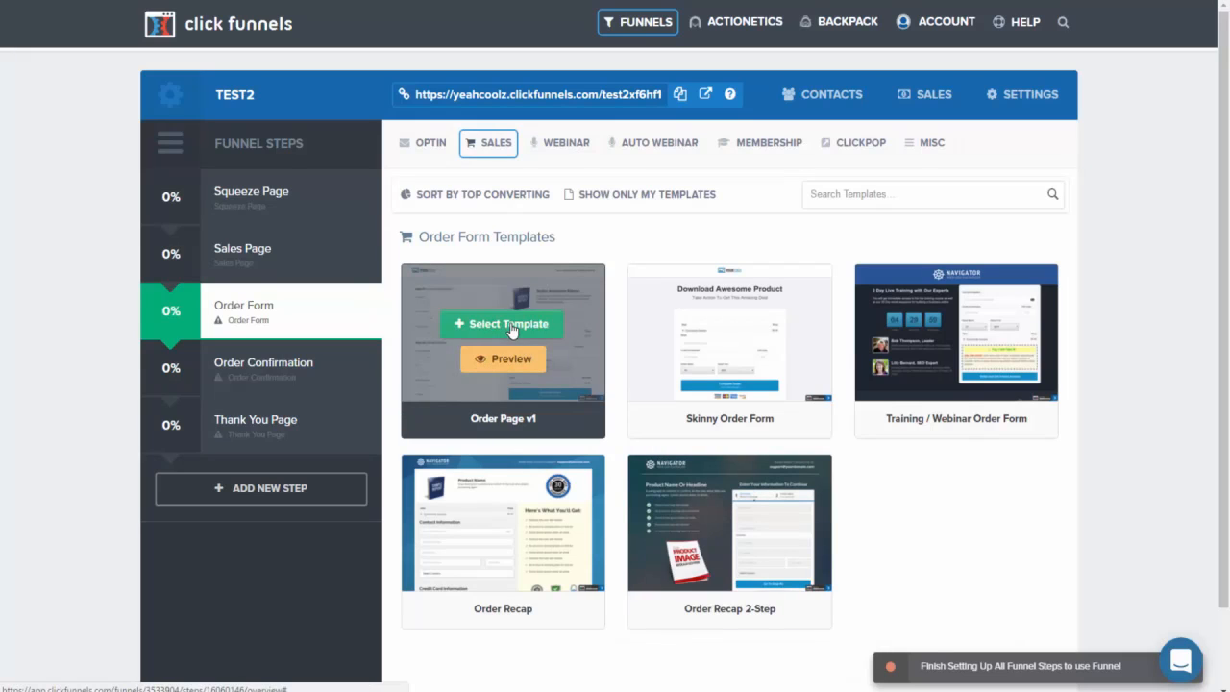
{"action": "left_click", "coordinate": [512, 326]}
{"action": "scroll", "coordinate": [504, 322], "scroll_direction": "down", "scroll_amount": 2}
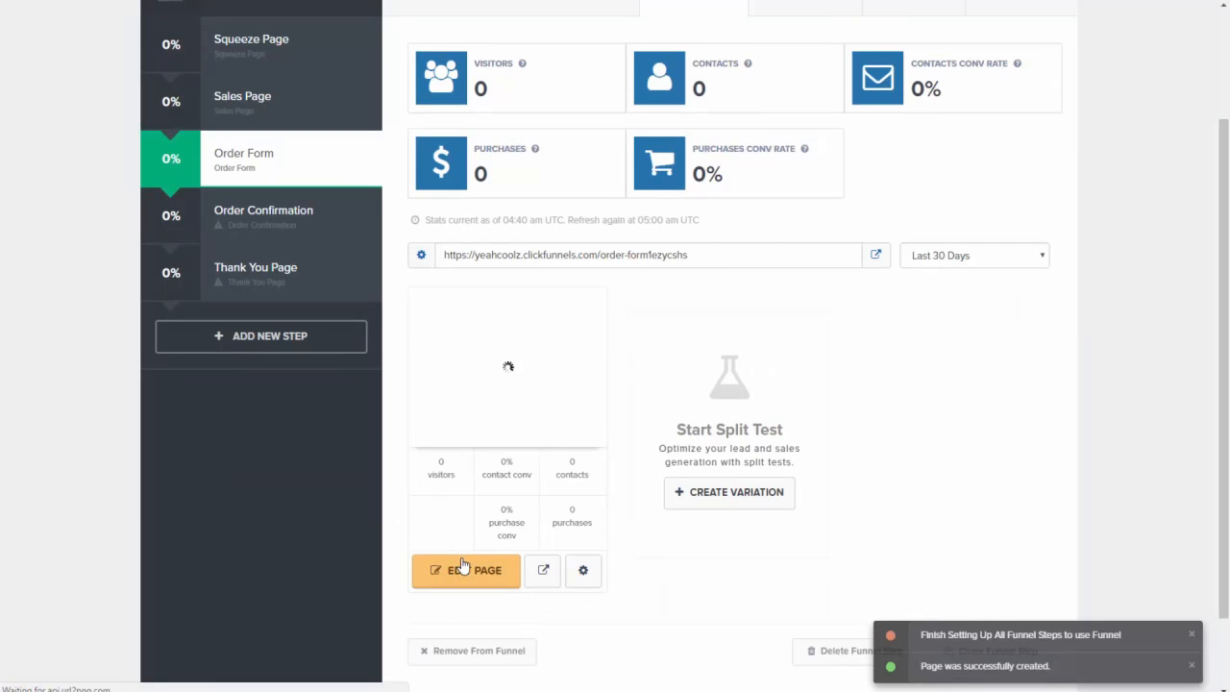
{"action": "left_click", "coordinate": [470, 571]}
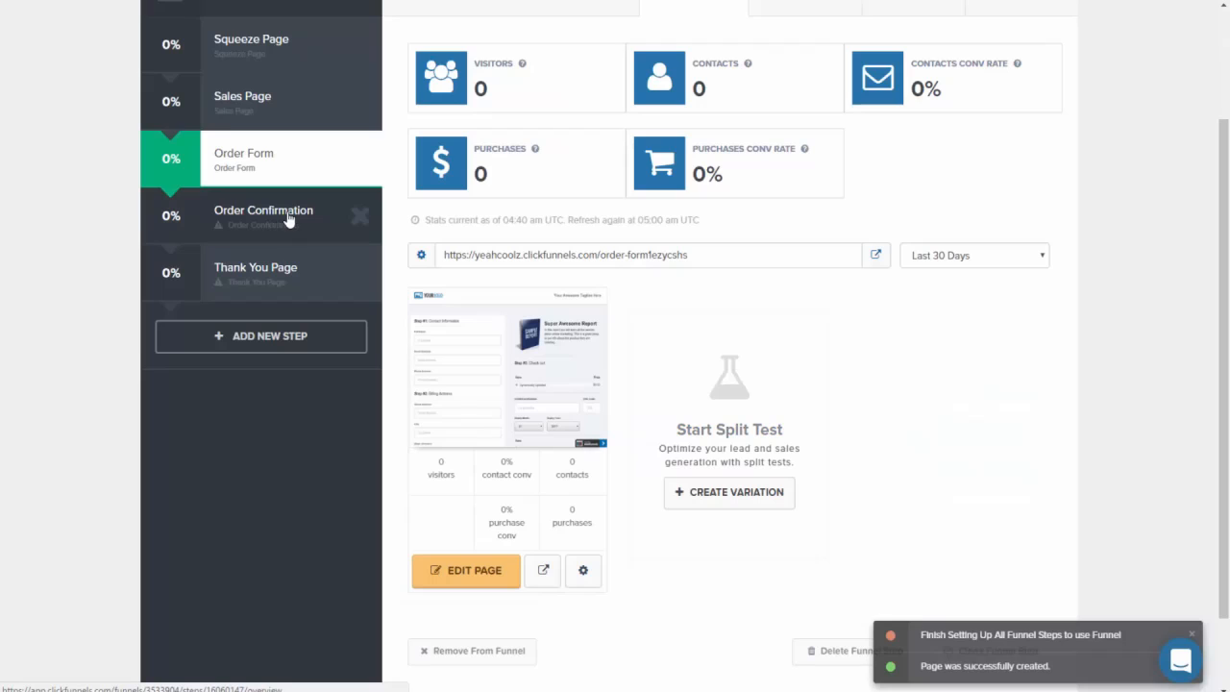
- Open the Order Confirmation step and preview its Order Confirmation template, returning to the template list
{"action": "left_click", "coordinate": [259, 217]}
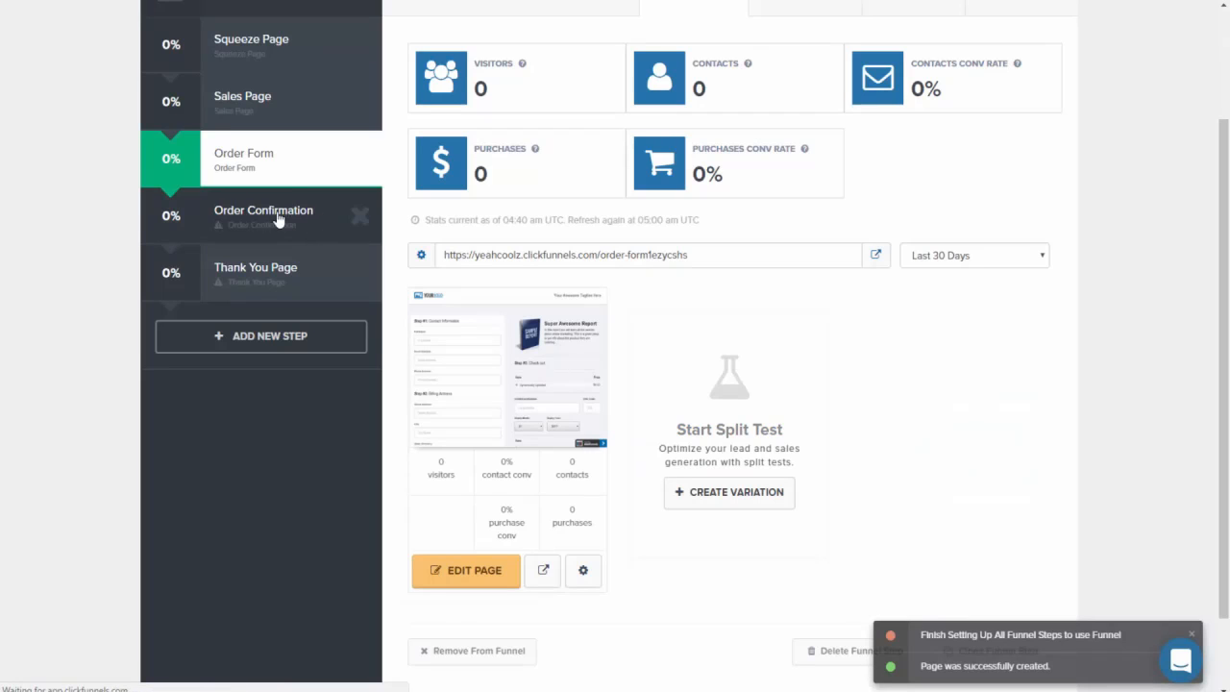
{"action": "mouse_move", "coordinate": [483, 349]}
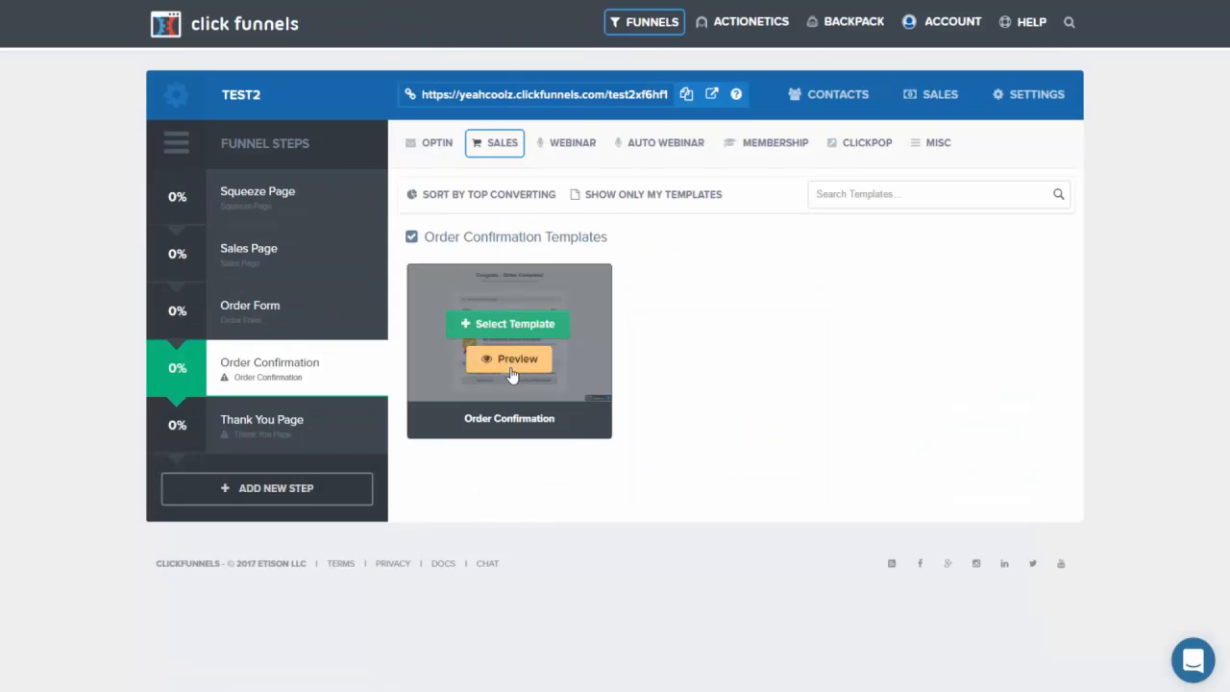
{"action": "left_click", "coordinate": [527, 359]}
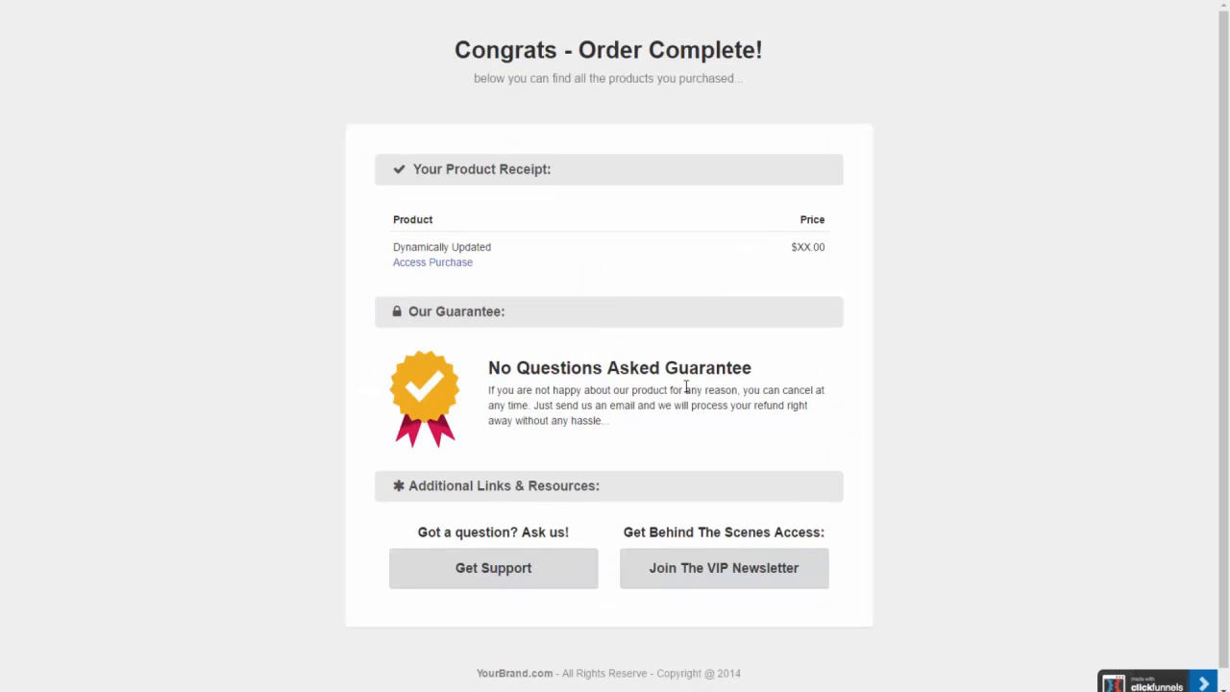
{"action": "left_click", "coordinate": [617, 1]}
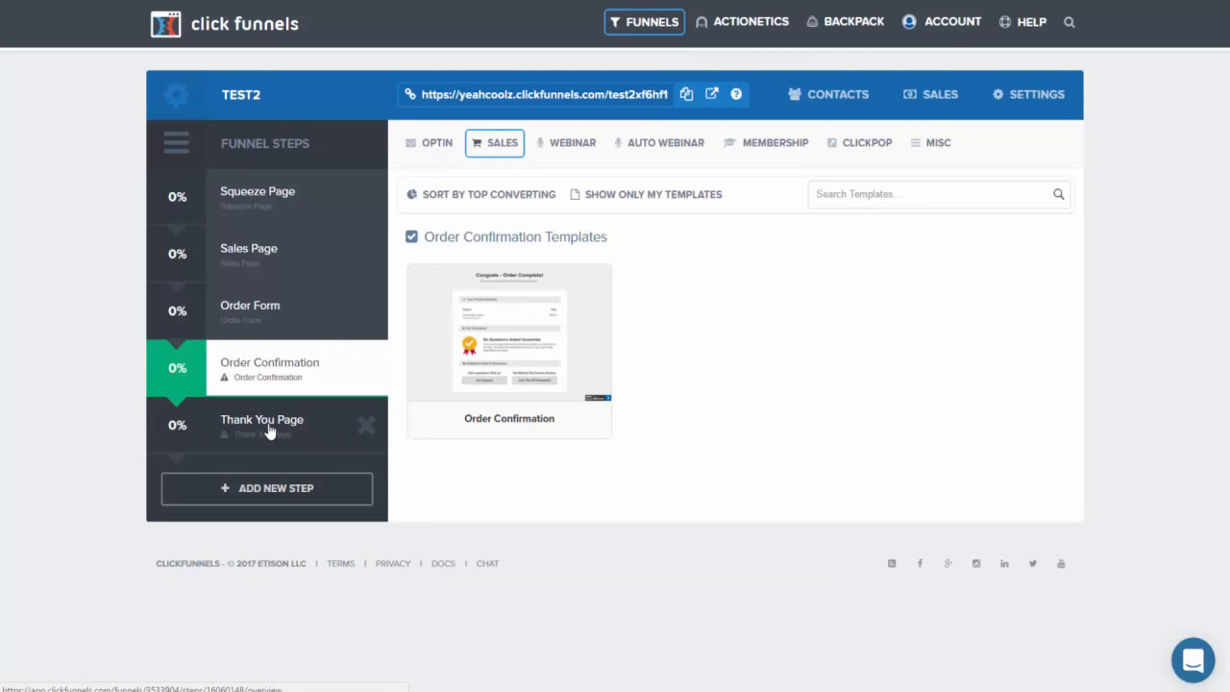
- Open the Thank You Page step and preview the Arrow Thank You Page template through its numbered sections
{"action": "left_click", "coordinate": [269, 422]}
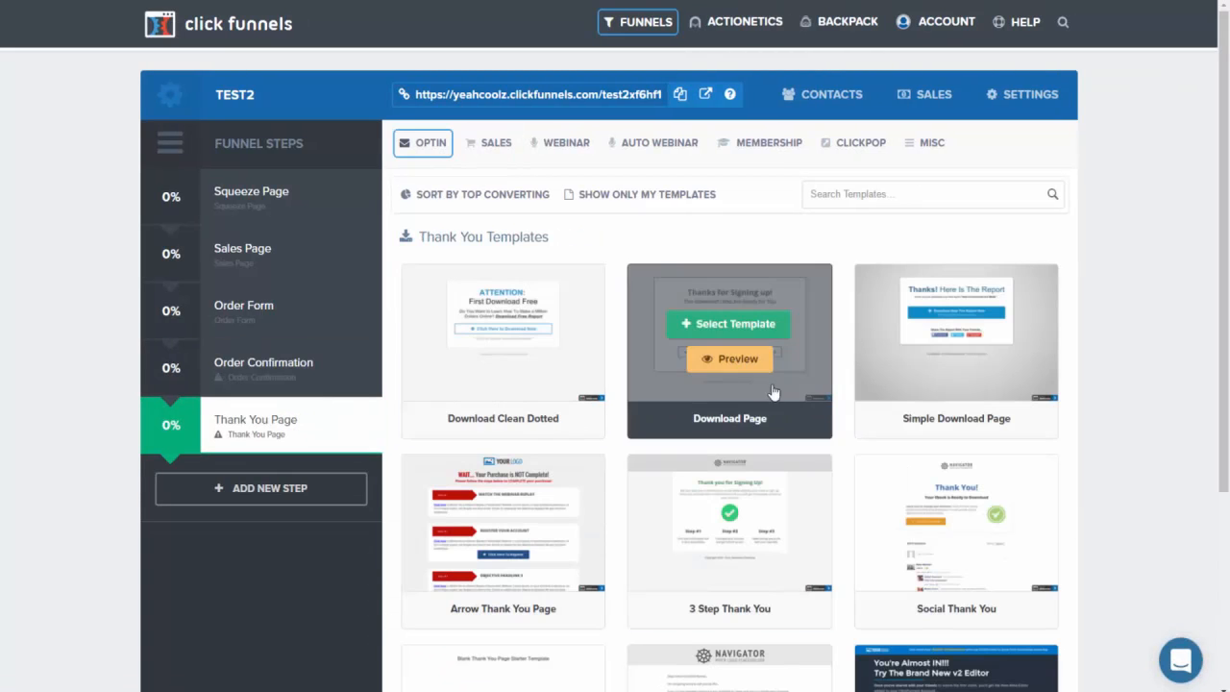
{"action": "left_click", "coordinate": [522, 550]}
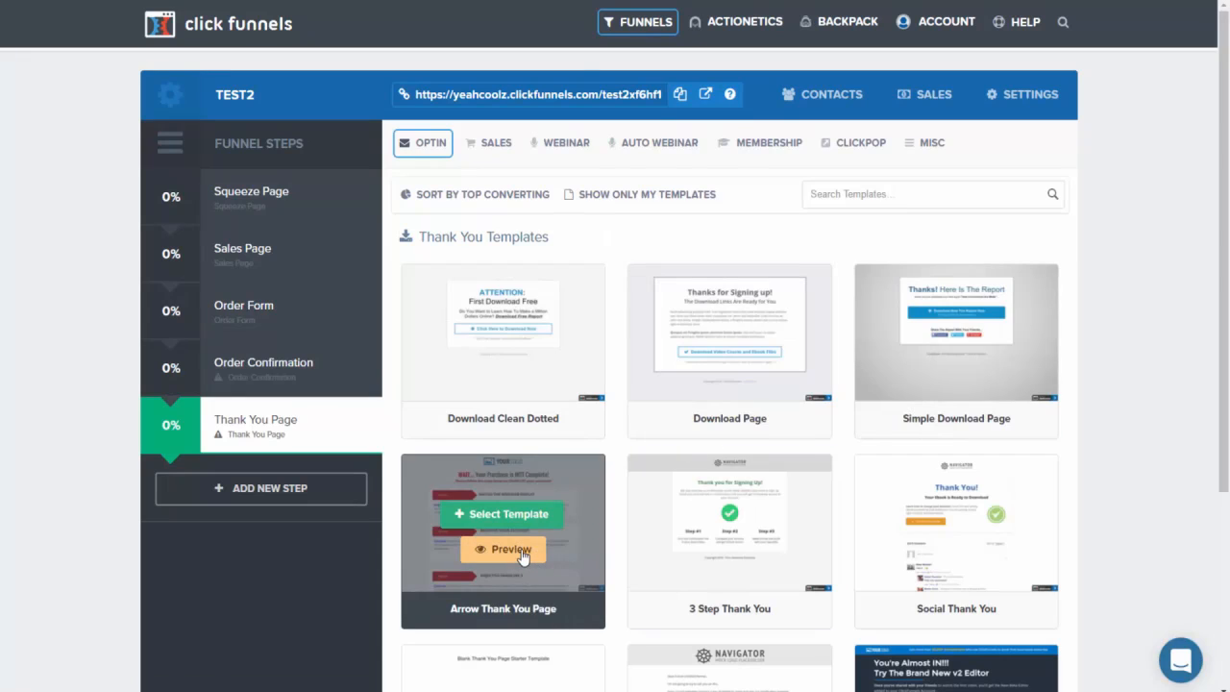
{"action": "scroll", "coordinate": [695, 198], "scroll_direction": "down", "scroll_amount": 3}
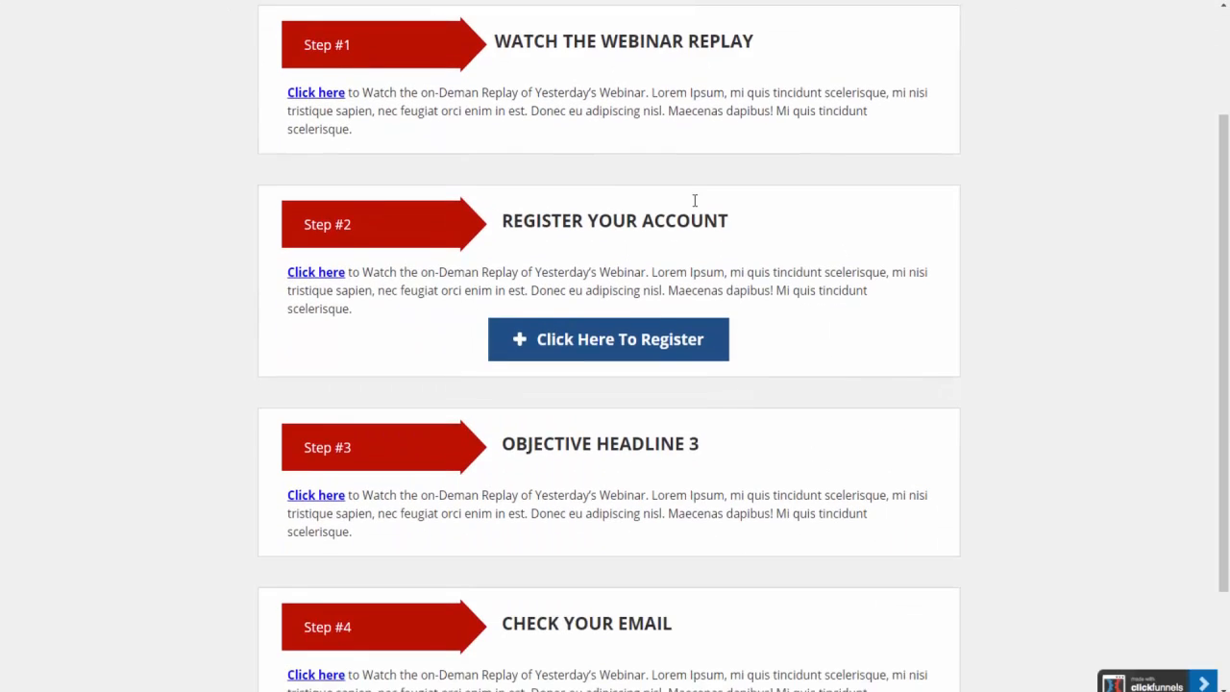
{"action": "scroll", "coordinate": [616, 523], "scroll_direction": "up", "scroll_amount": 3}
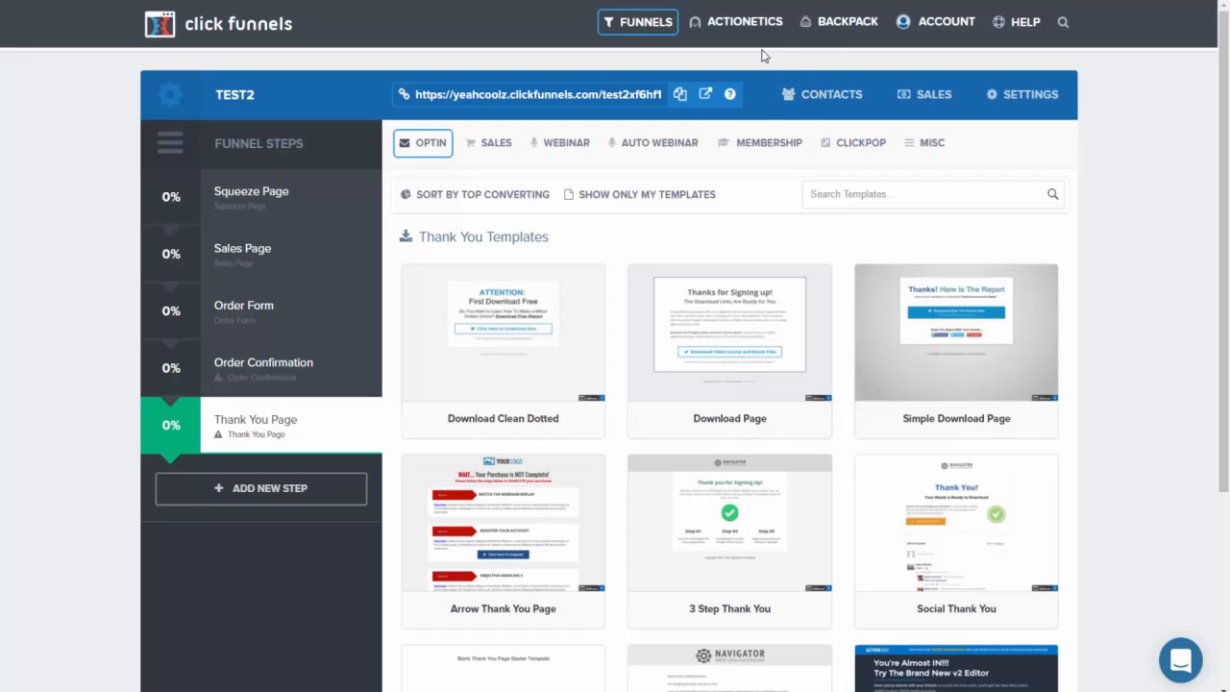
- Look through the Actionetics sections for contact profiles, email lists, email broadcasts and action funnels
{"action": "left_click", "coordinate": [744, 21]}
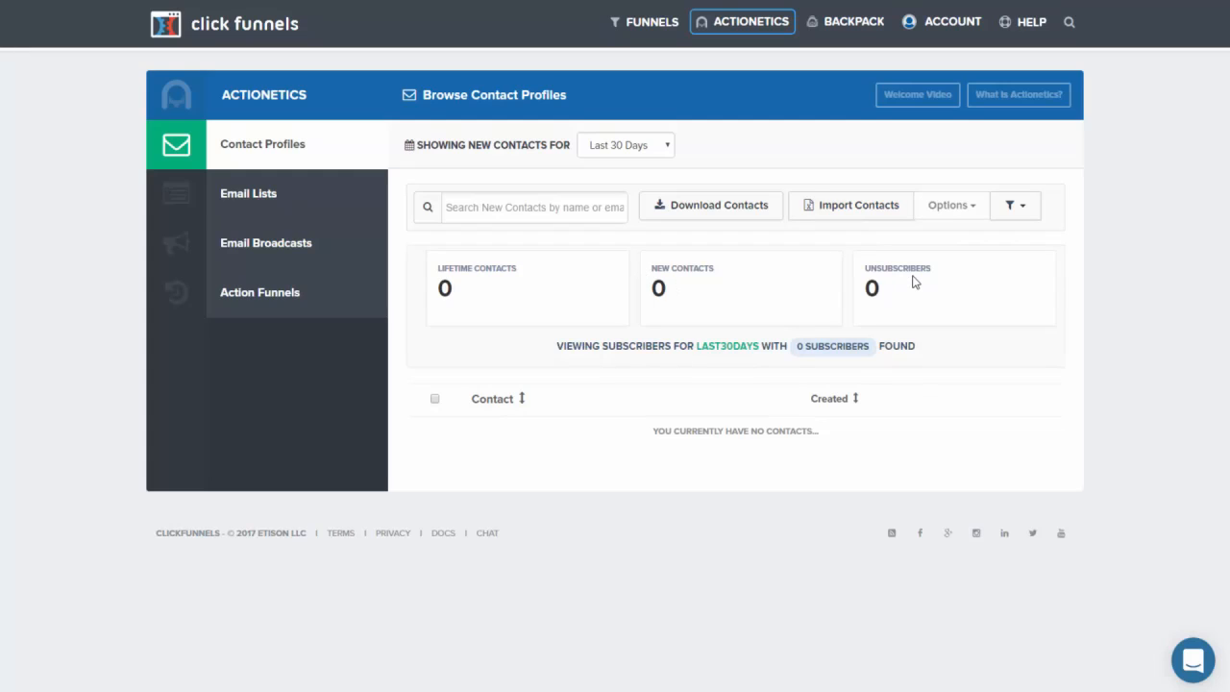
{"action": "left_click", "coordinate": [273, 200]}
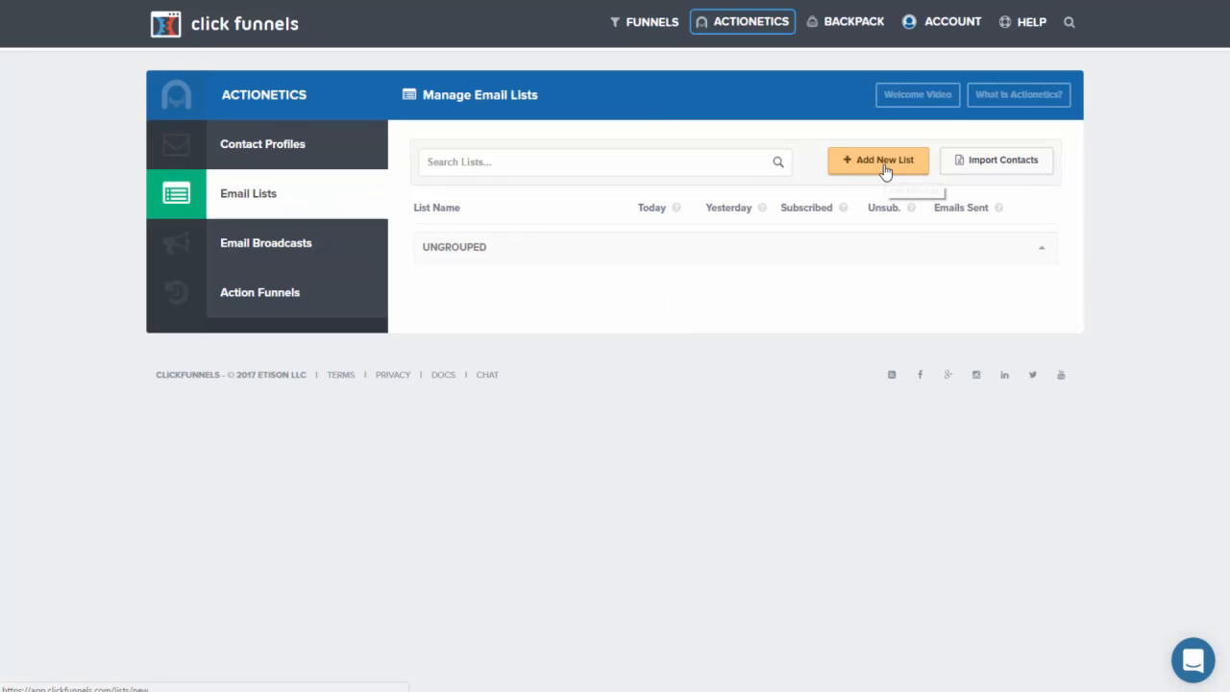
{"action": "left_click", "coordinate": [256, 257]}
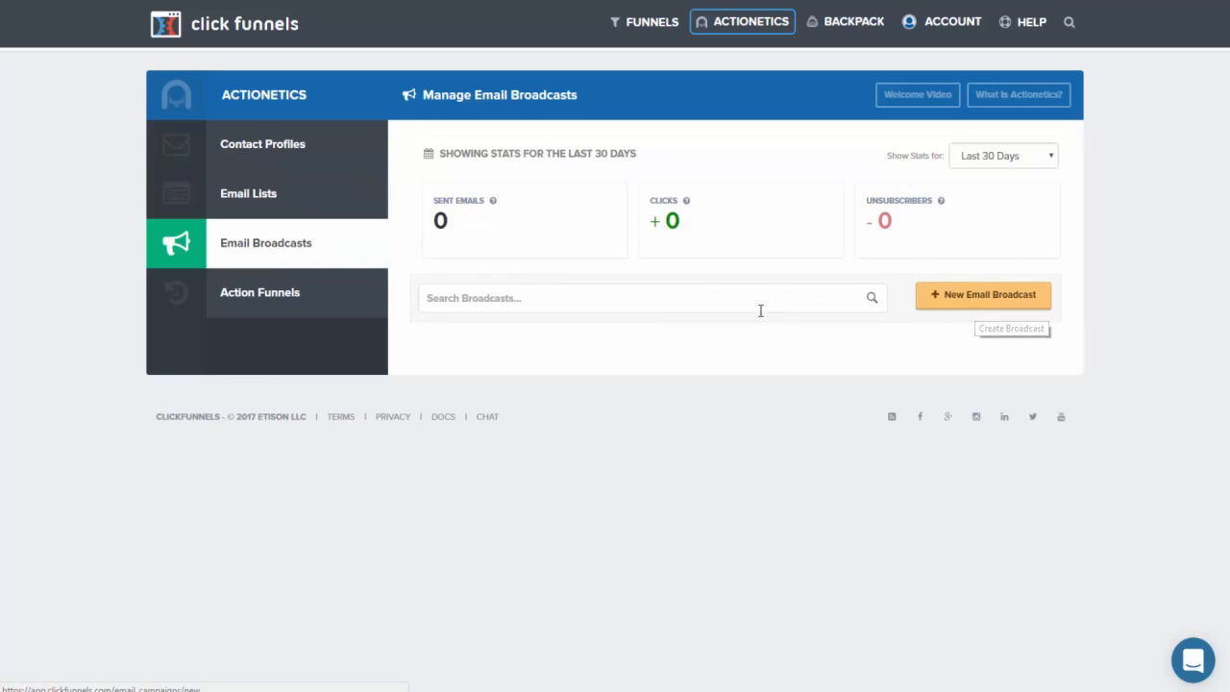
{"action": "left_click", "coordinate": [259, 293]}
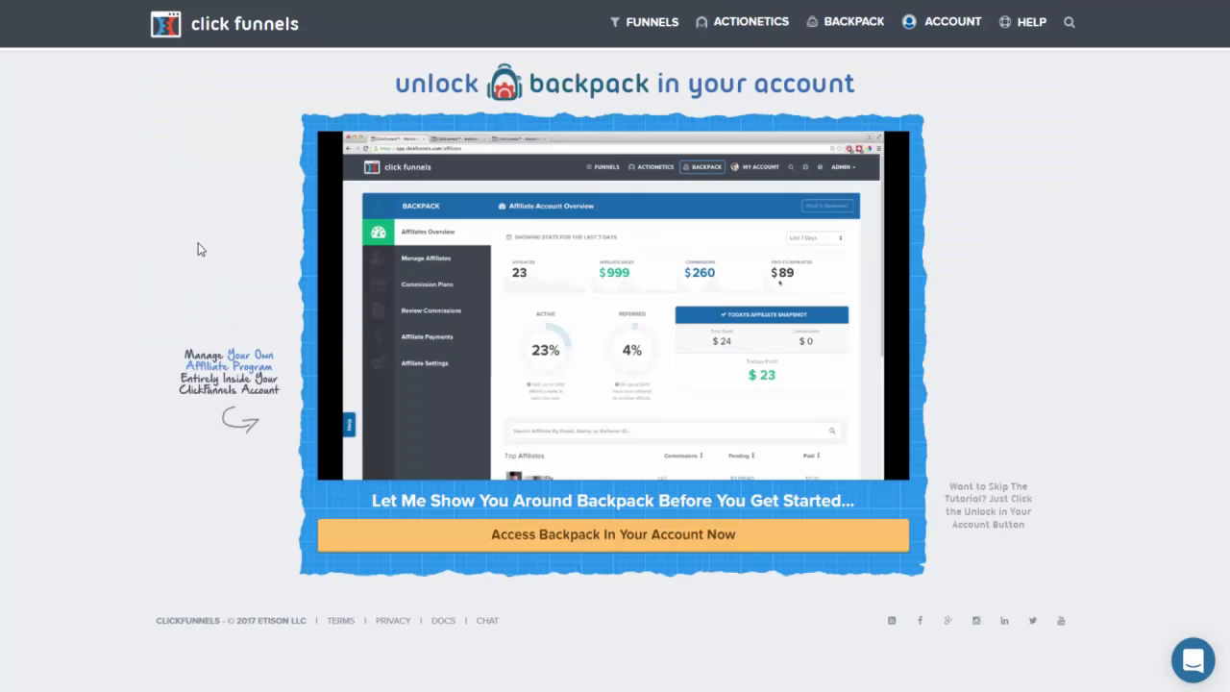
- Look through the Backpack management pages: Dashboard, Affiliates, Commissions and Payments
{"action": "mouse_move", "coordinate": [858, 24]}
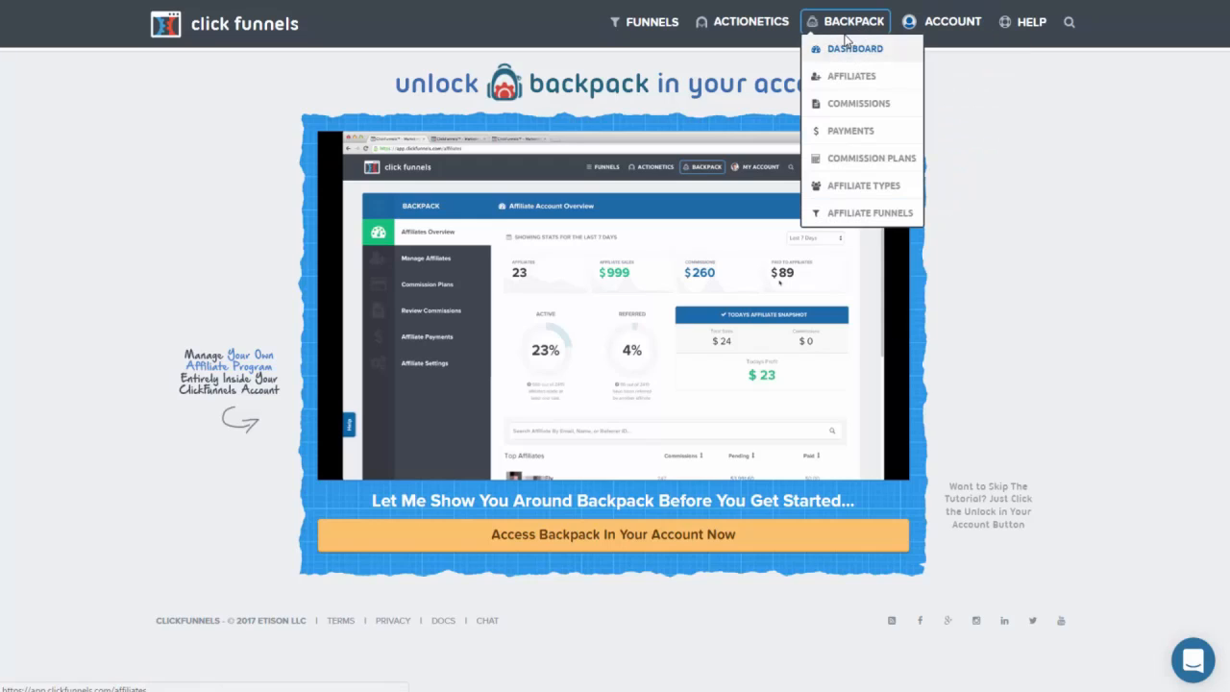
{"action": "left_click", "coordinate": [845, 51]}
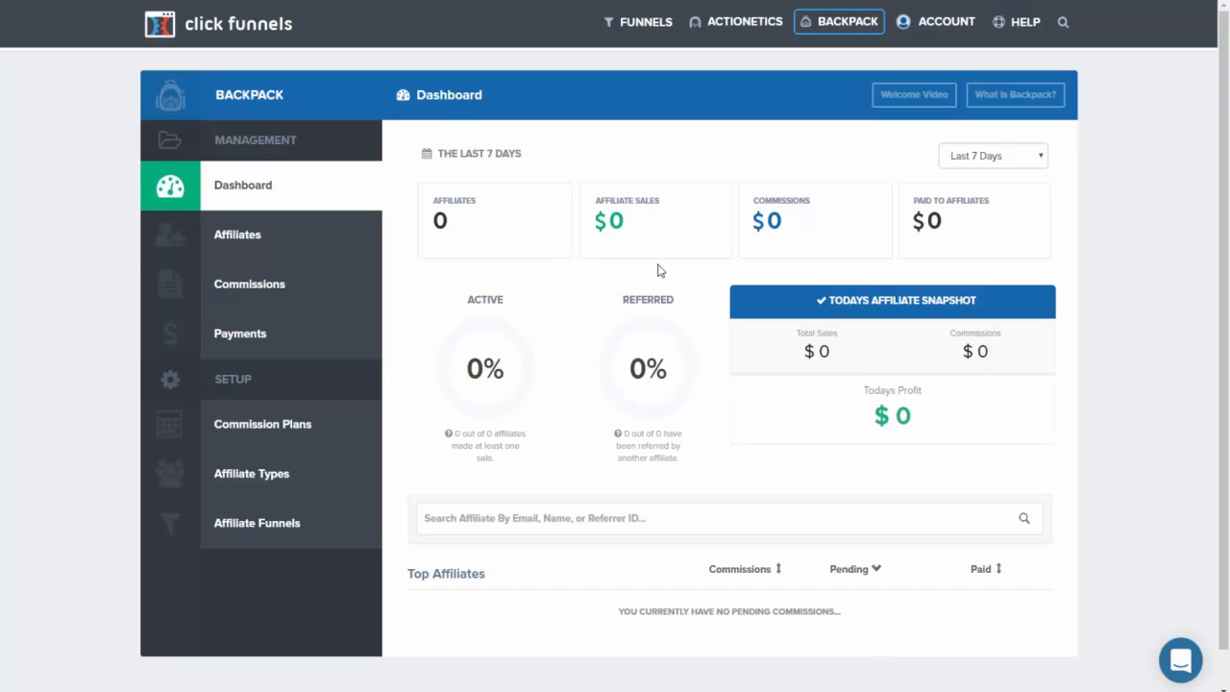
{"action": "left_click", "coordinate": [259, 252]}
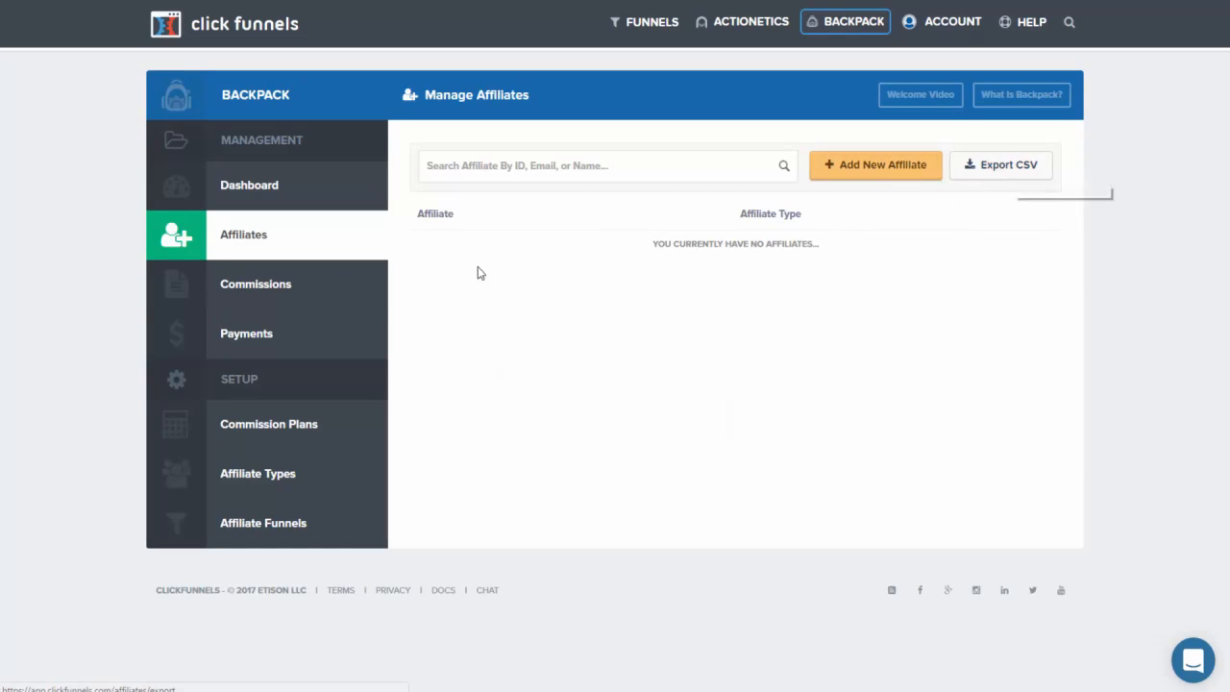
{"action": "left_click", "coordinate": [252, 286]}
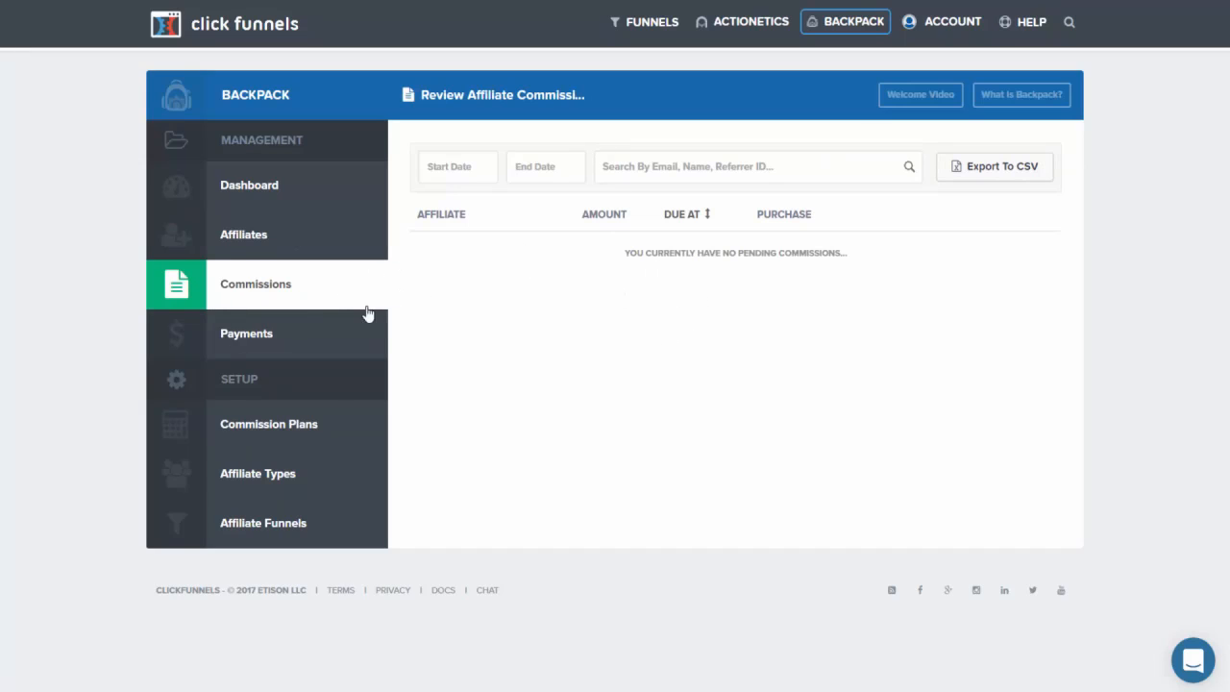
{"action": "left_click", "coordinate": [267, 336]}
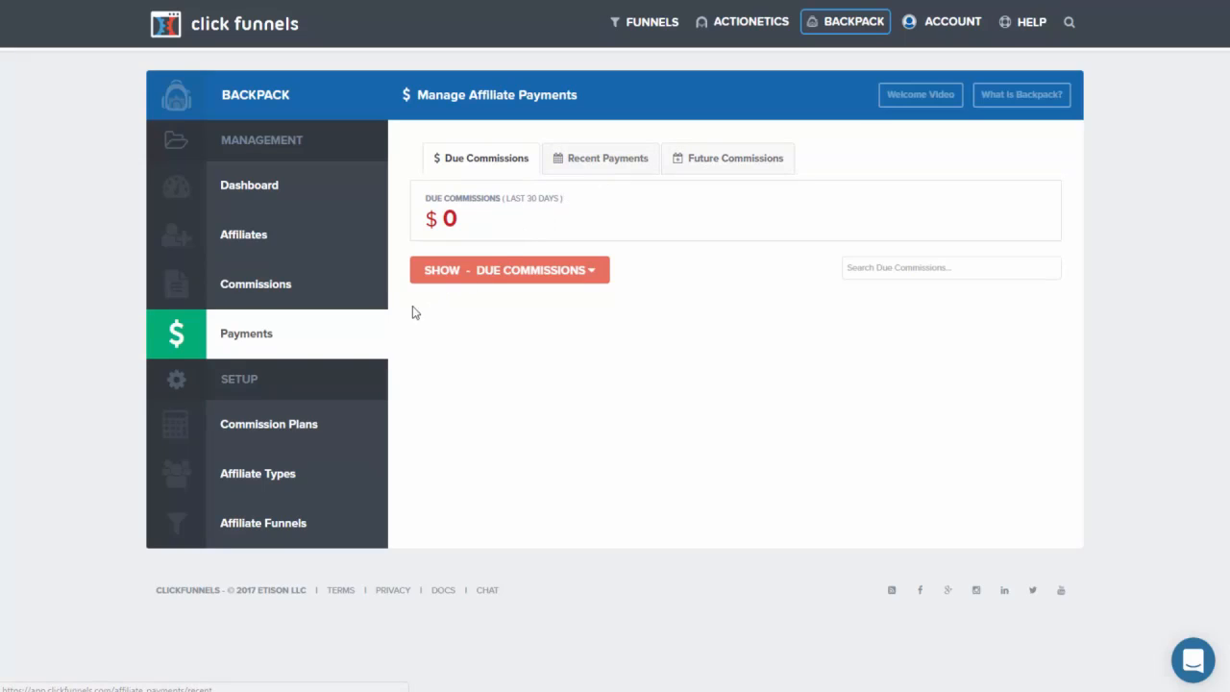
- View the Backpack commission plans and the new commission plan form, closing it without creating a plan
{"action": "left_click", "coordinate": [266, 424]}
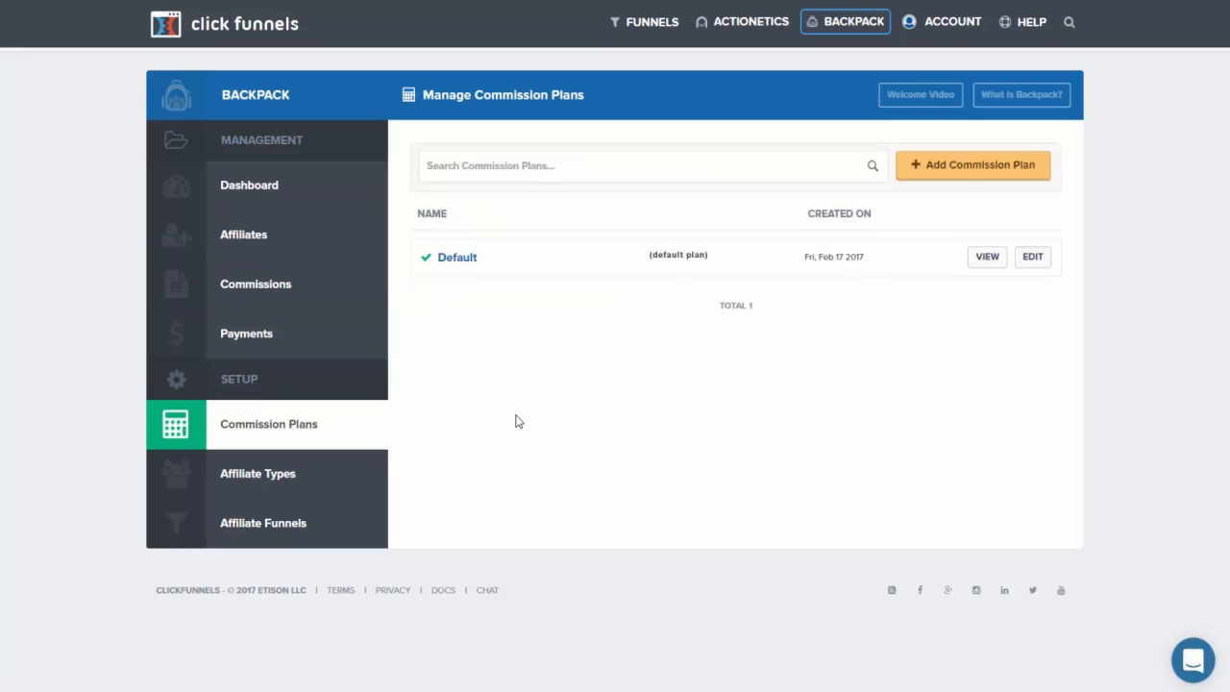
{"action": "left_click", "coordinate": [928, 164]}
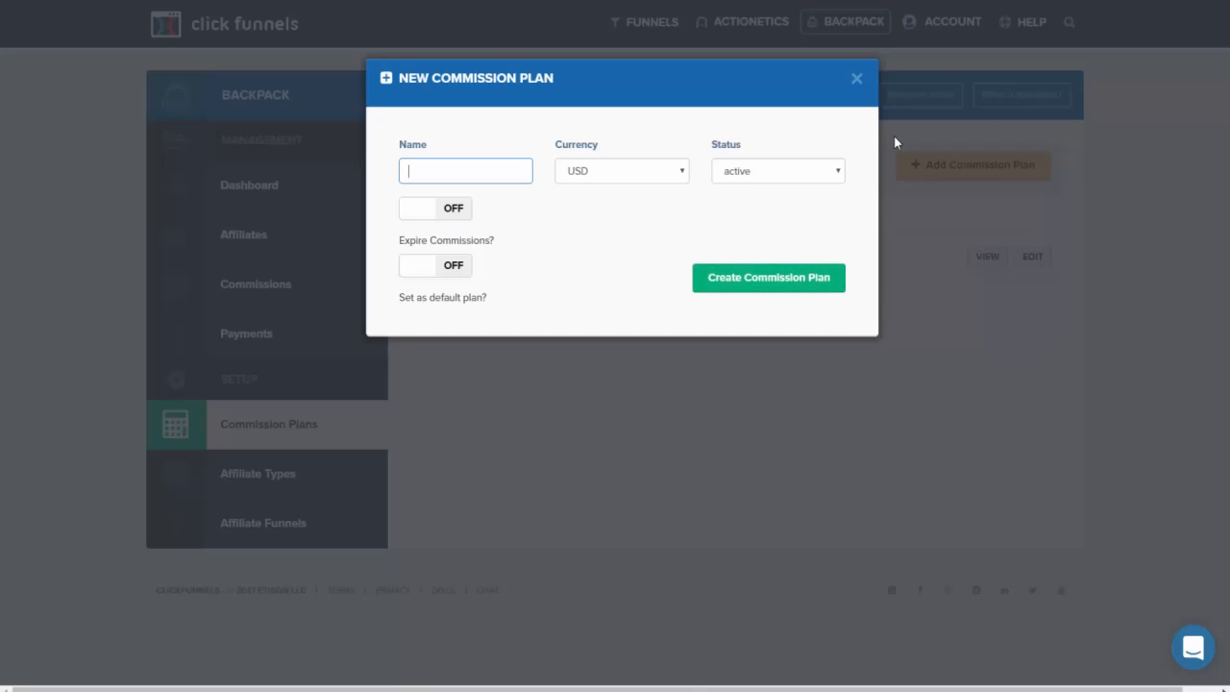
{"action": "left_click", "coordinate": [856, 79]}
- View the Backpack affiliate types with the form for adding one, and open the affiliate funnels
{"action": "left_click", "coordinate": [269, 481]}
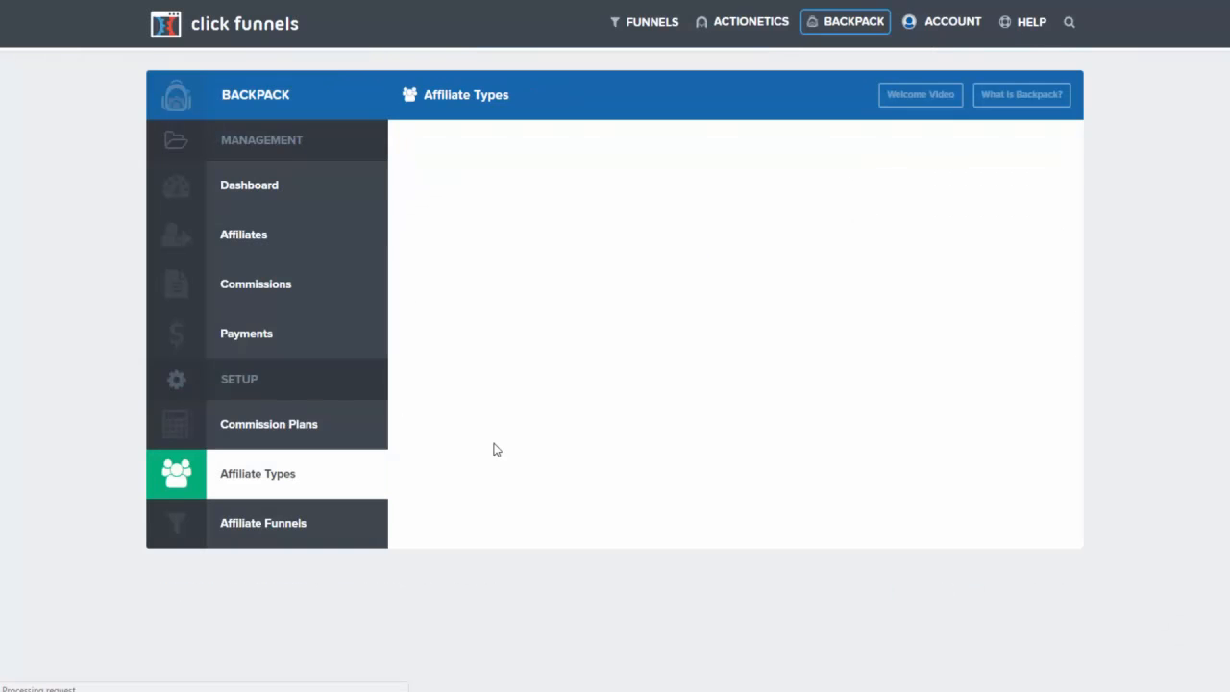
{"action": "left_click", "coordinate": [971, 179]}
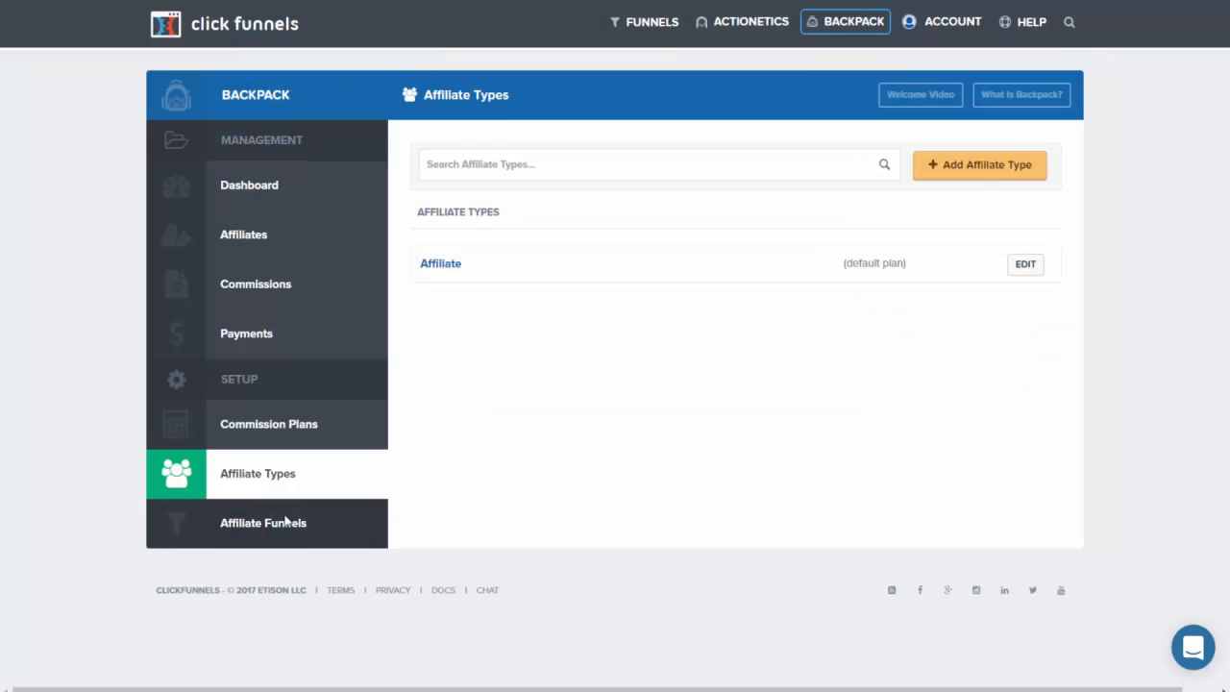
{"action": "left_click", "coordinate": [285, 520]}
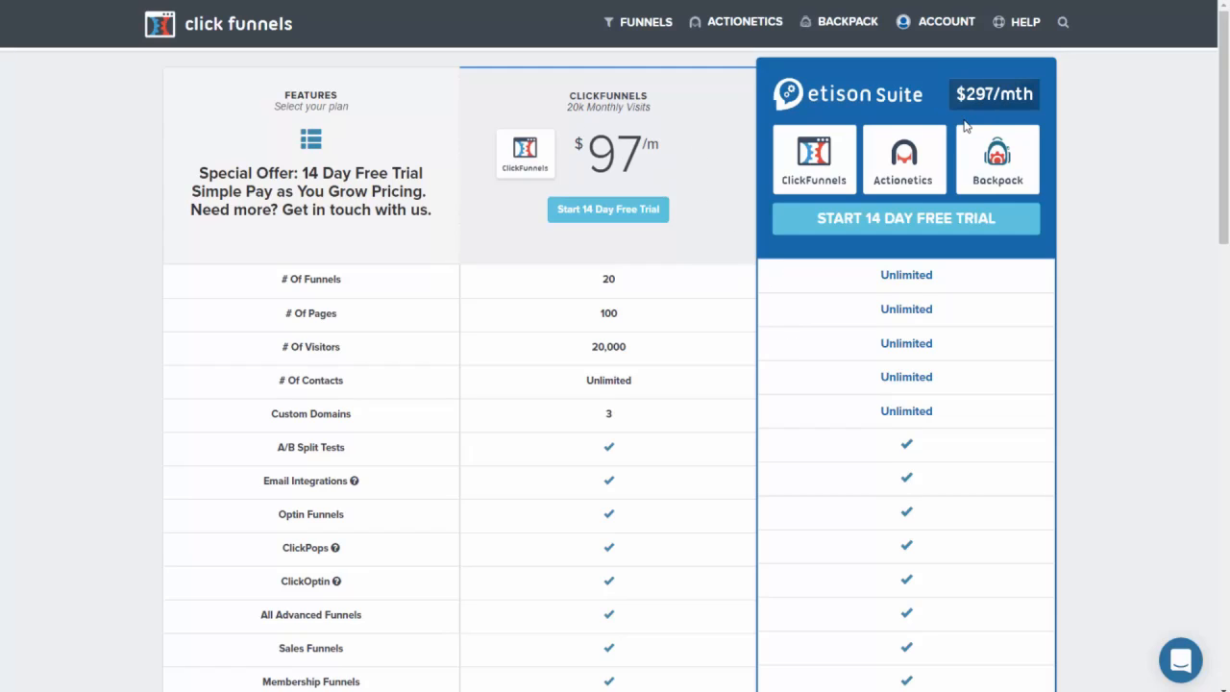
- Compare the features of the ClickFunnels and Etison Suite plans in the pricing table
{"action": "scroll", "coordinate": [960, 126], "scroll_direction": "down", "scroll_amount": 2}
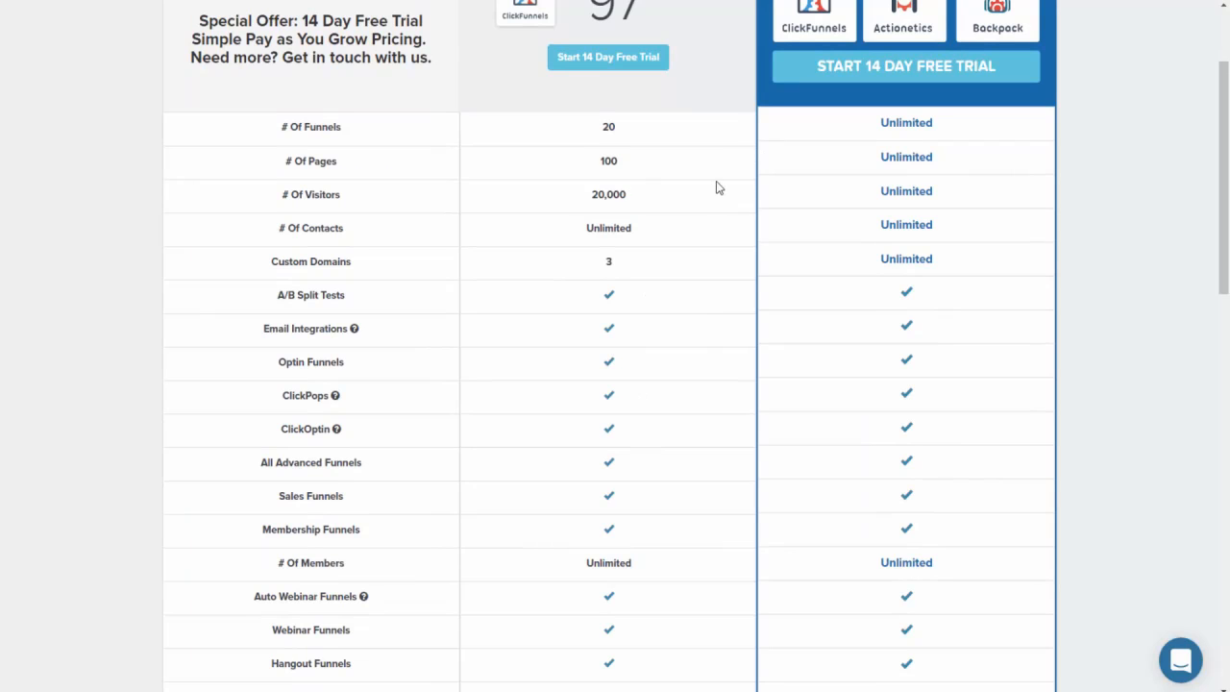
{"action": "scroll", "coordinate": [605, 173], "scroll_direction": "down", "scroll_amount": 5}
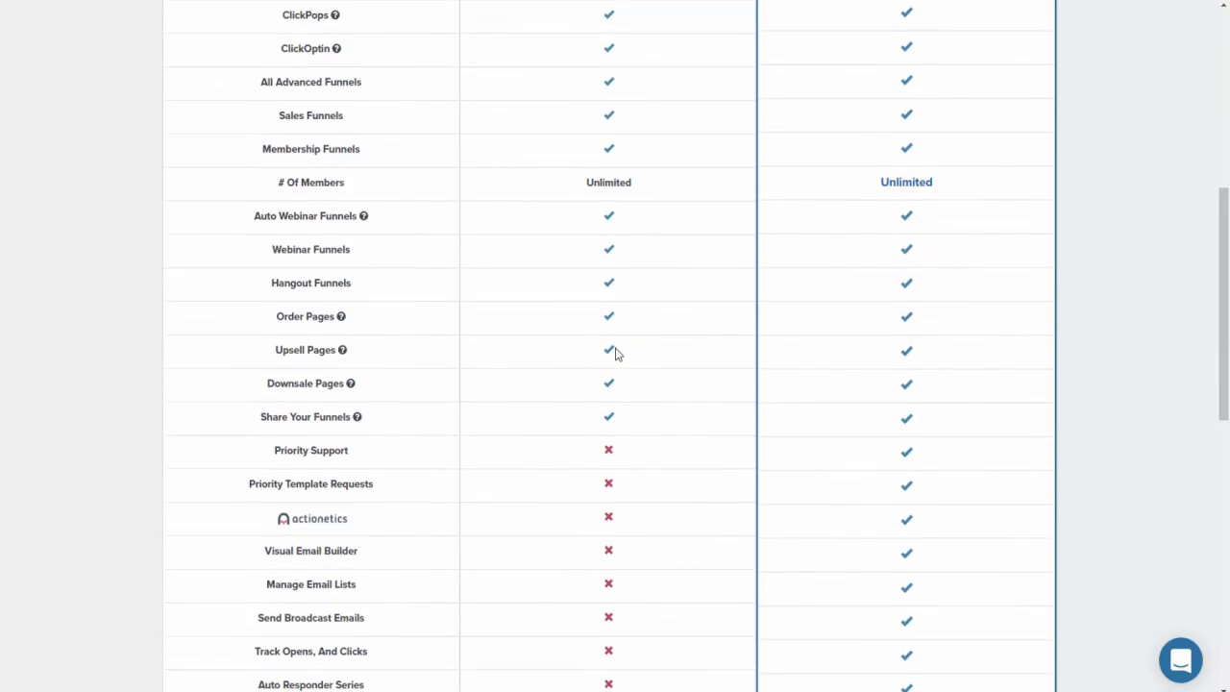
{"action": "scroll", "coordinate": [617, 351], "scroll_direction": "up", "scroll_amount": 7}
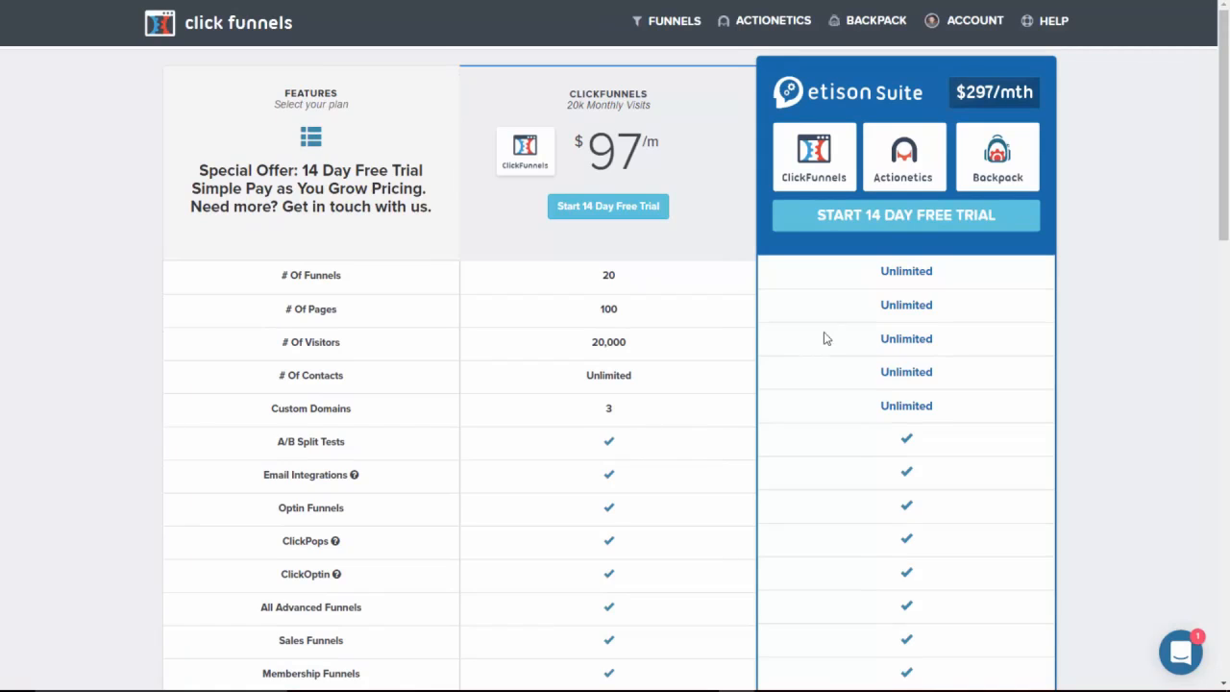
- View the account's billing and subscription settings, and return to the list of all funnels
{"action": "mouse_move", "coordinate": [973, 31]}
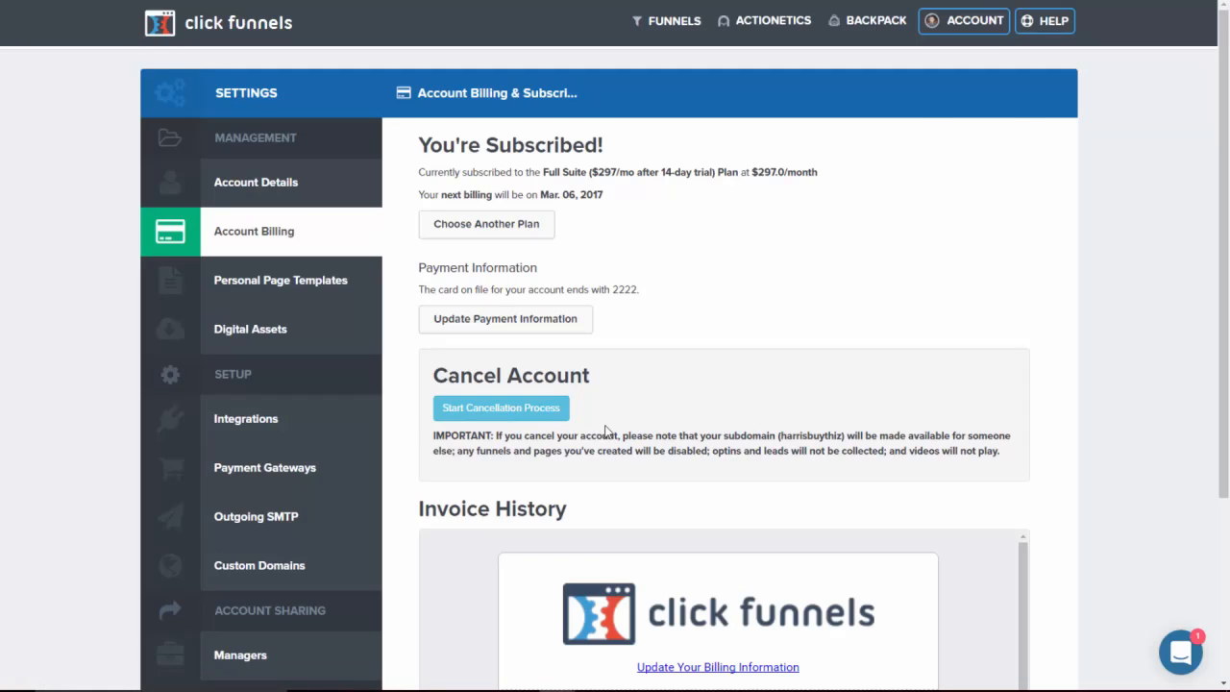
{"action": "left_click", "coordinate": [249, 27]}
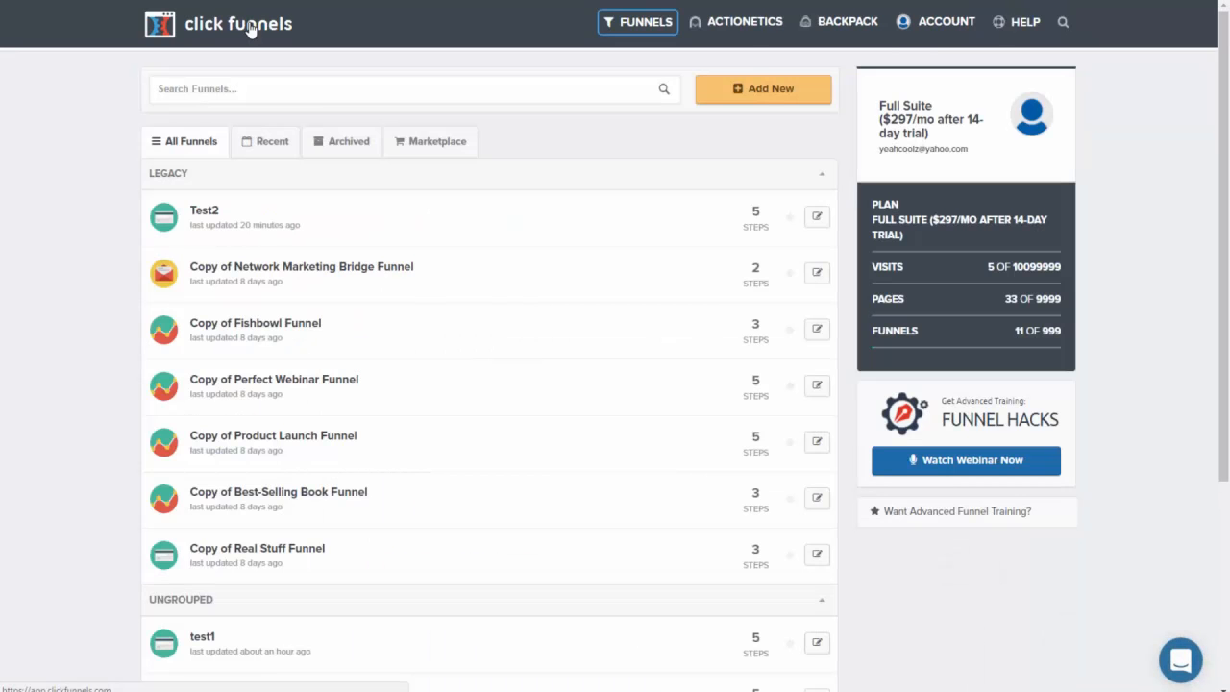